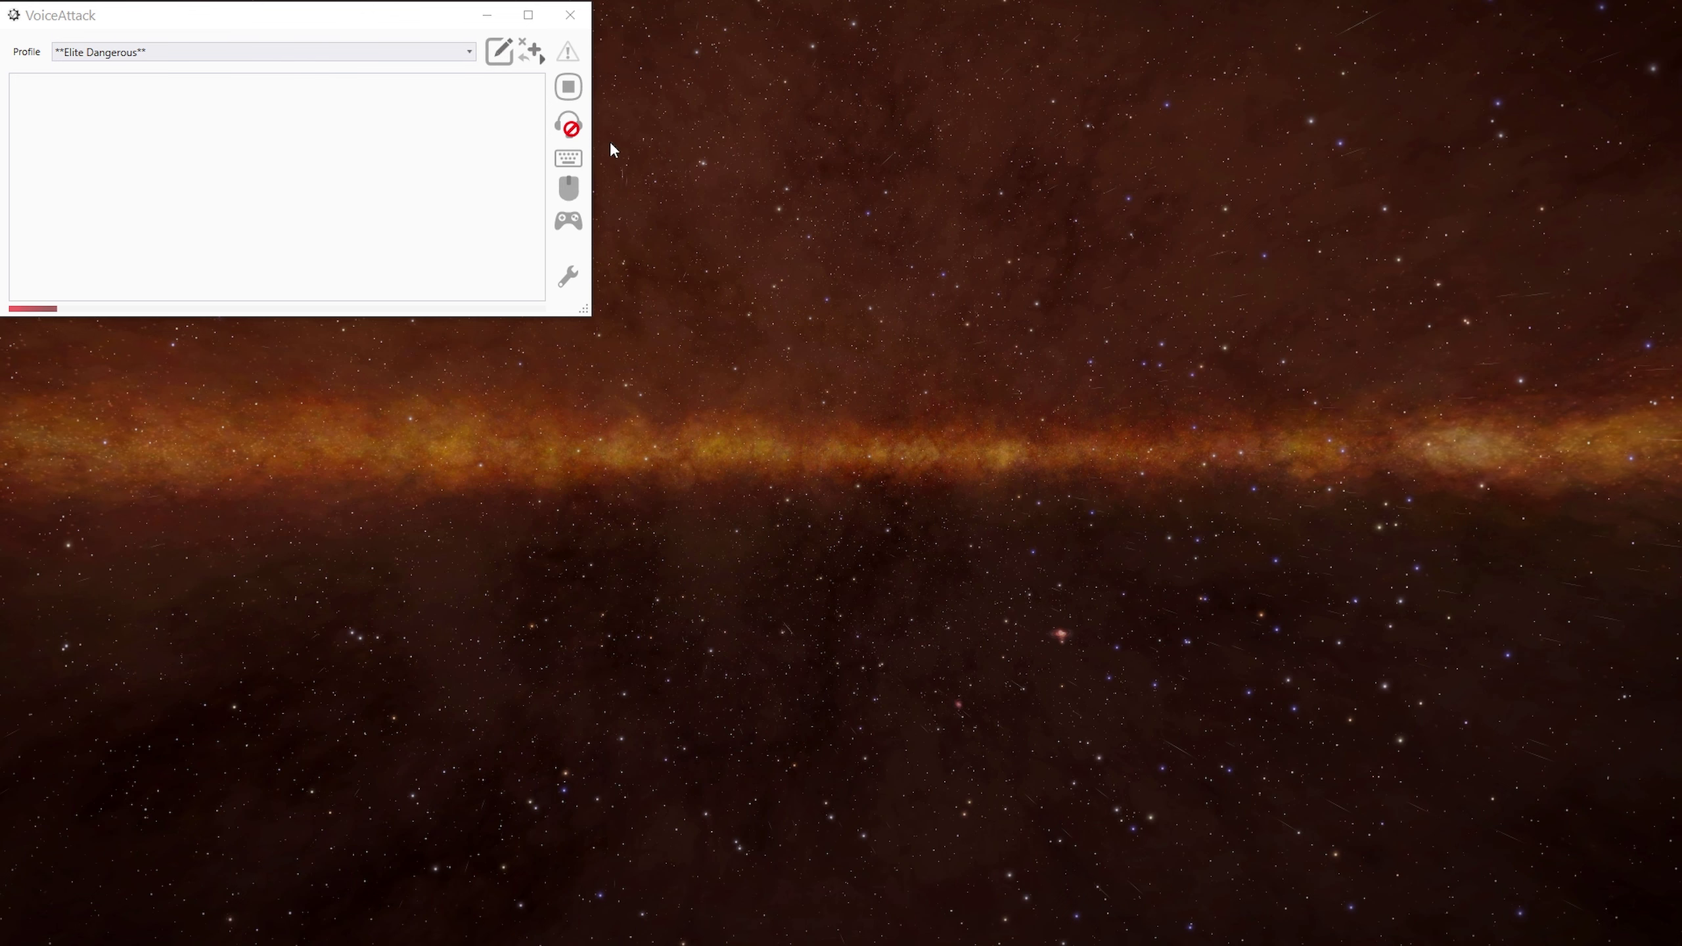
# - Open the Elite Dangerous profile for editing and examine the conditions and actions of the Camera Switch command, leaving the command unedited
pyautogui.click(499, 52)
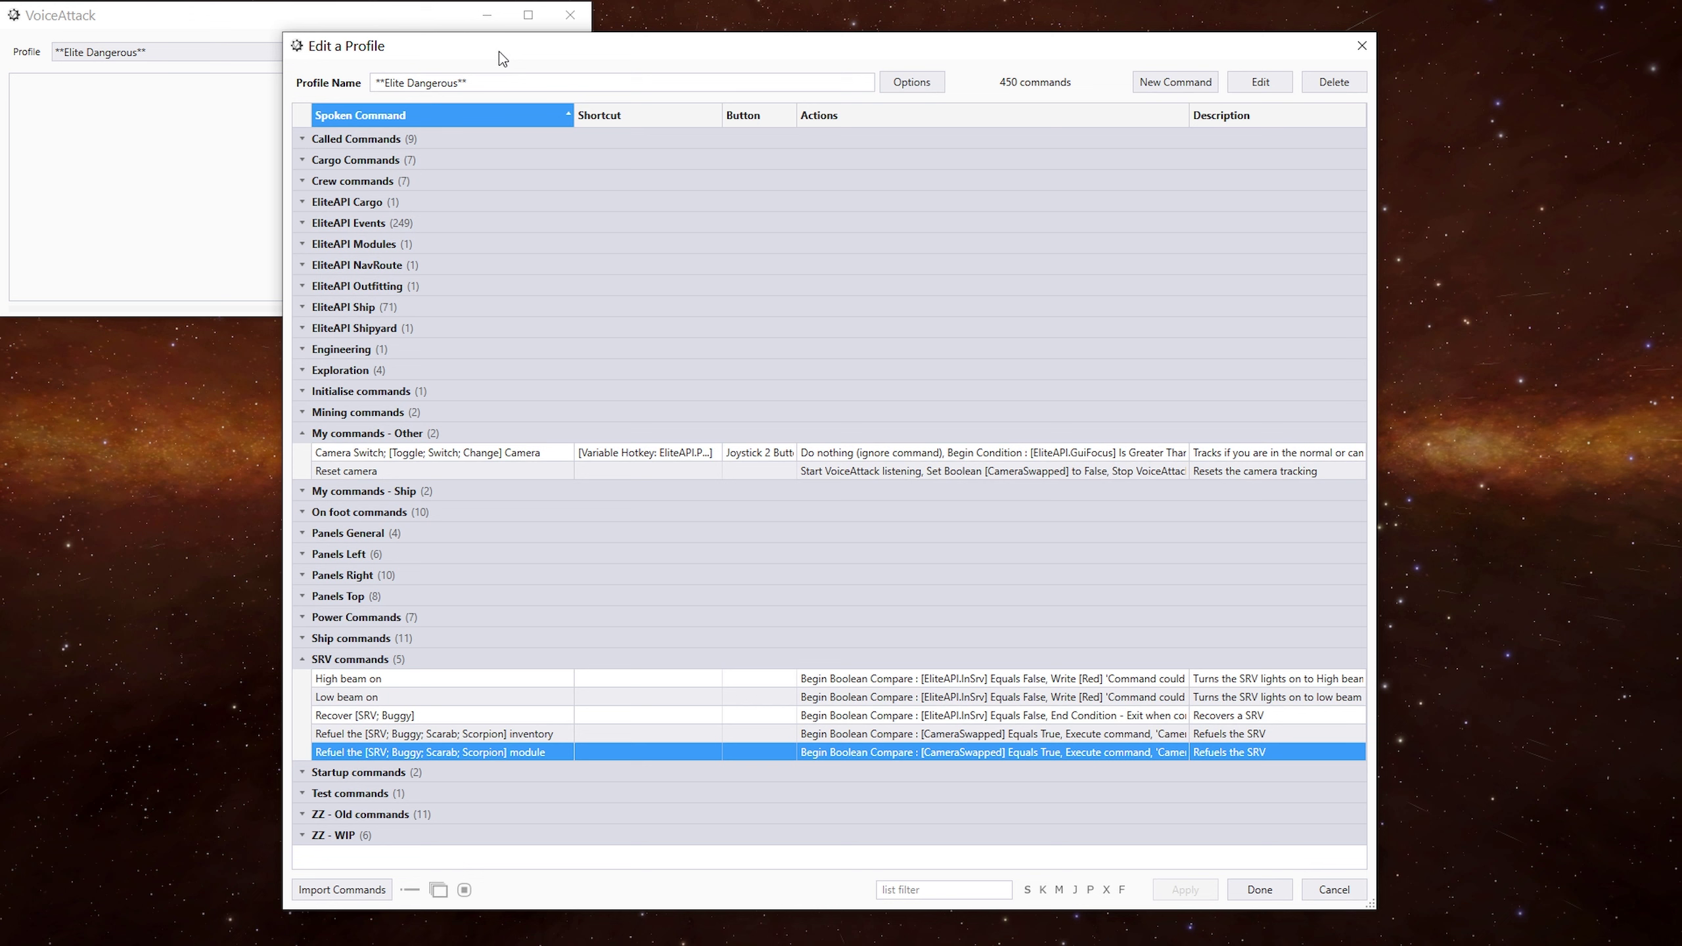
pyautogui.click(563, 460)
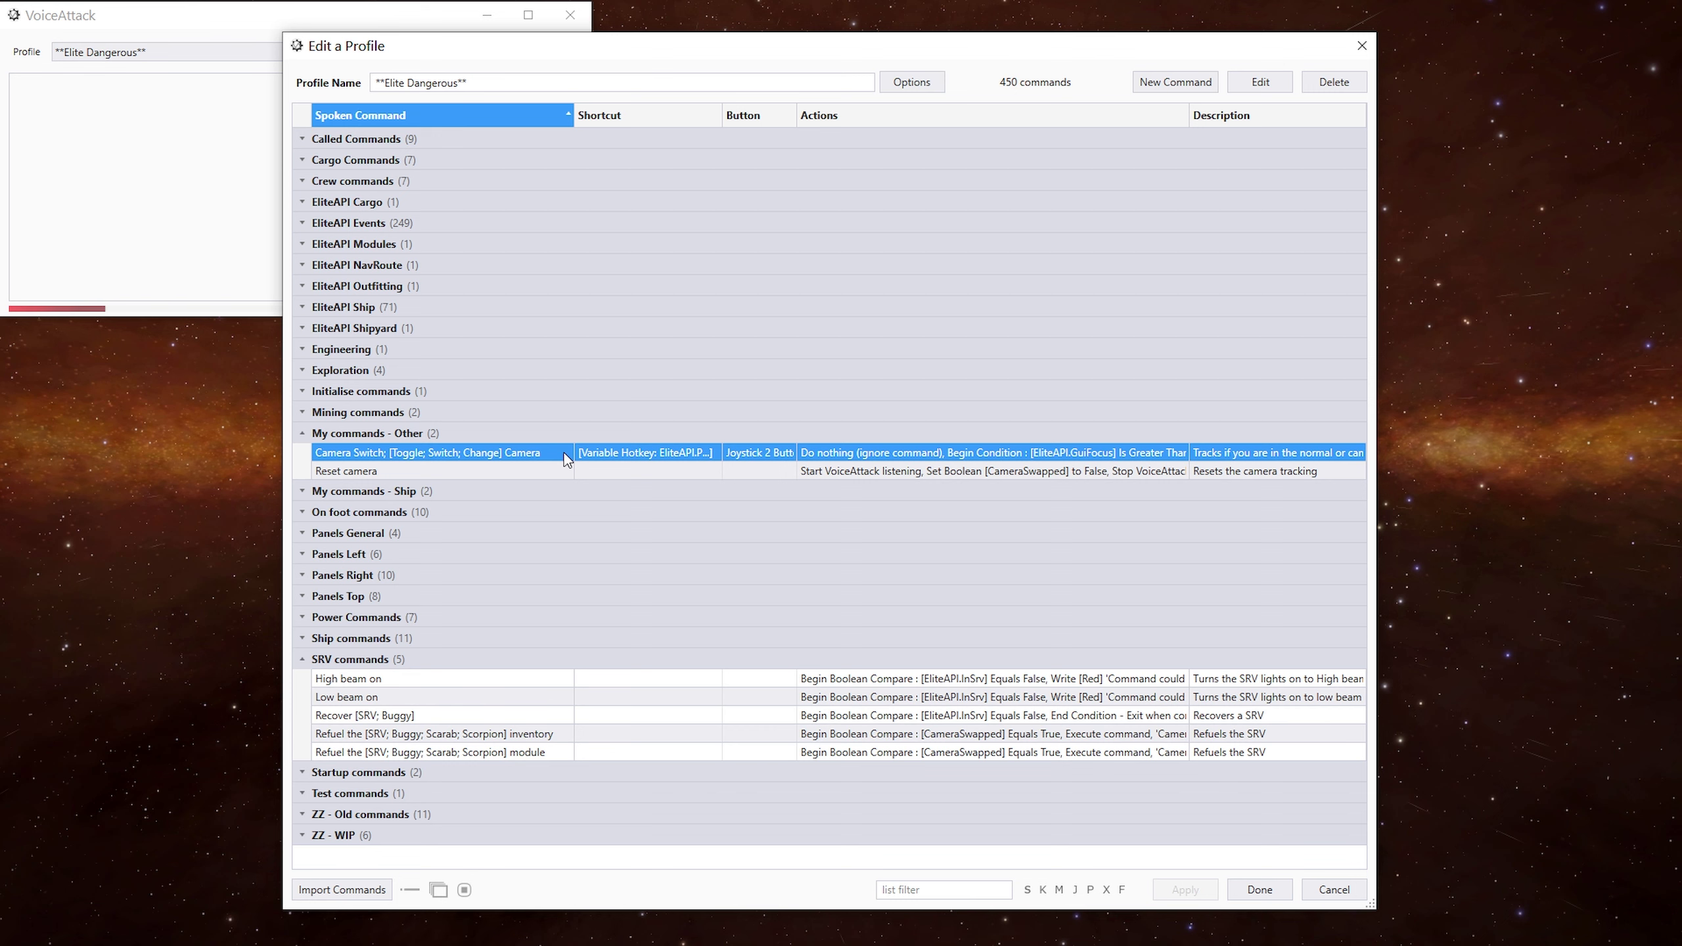
pyautogui.doubleClick(558, 454)
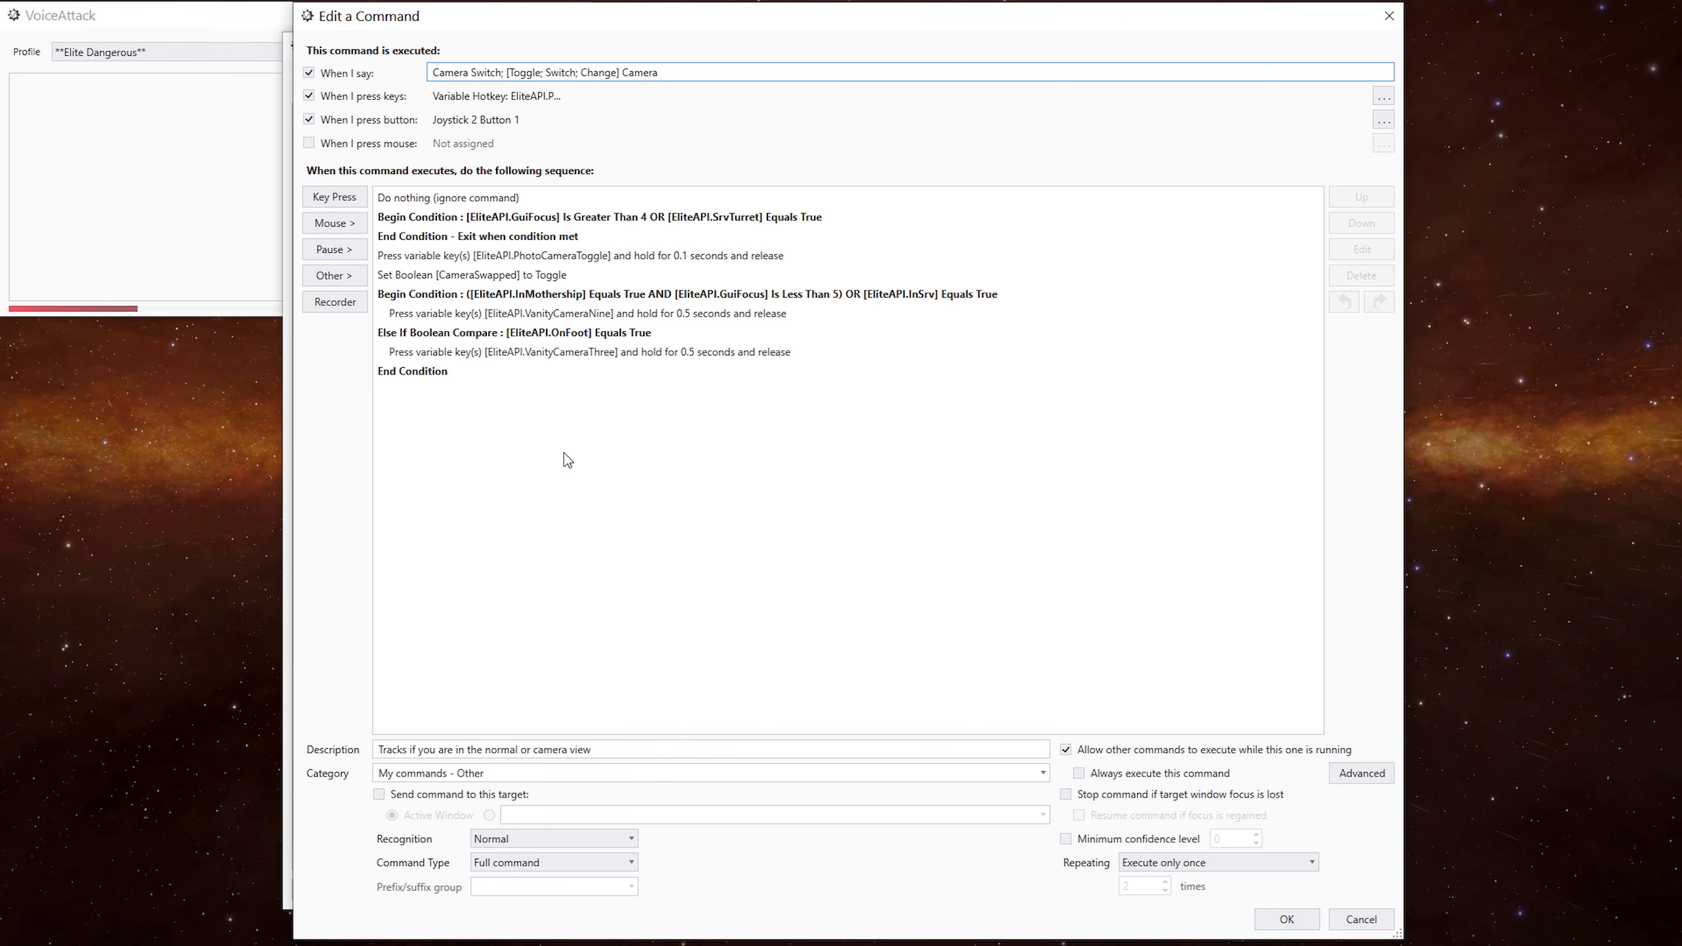
pyautogui.click(897, 217)
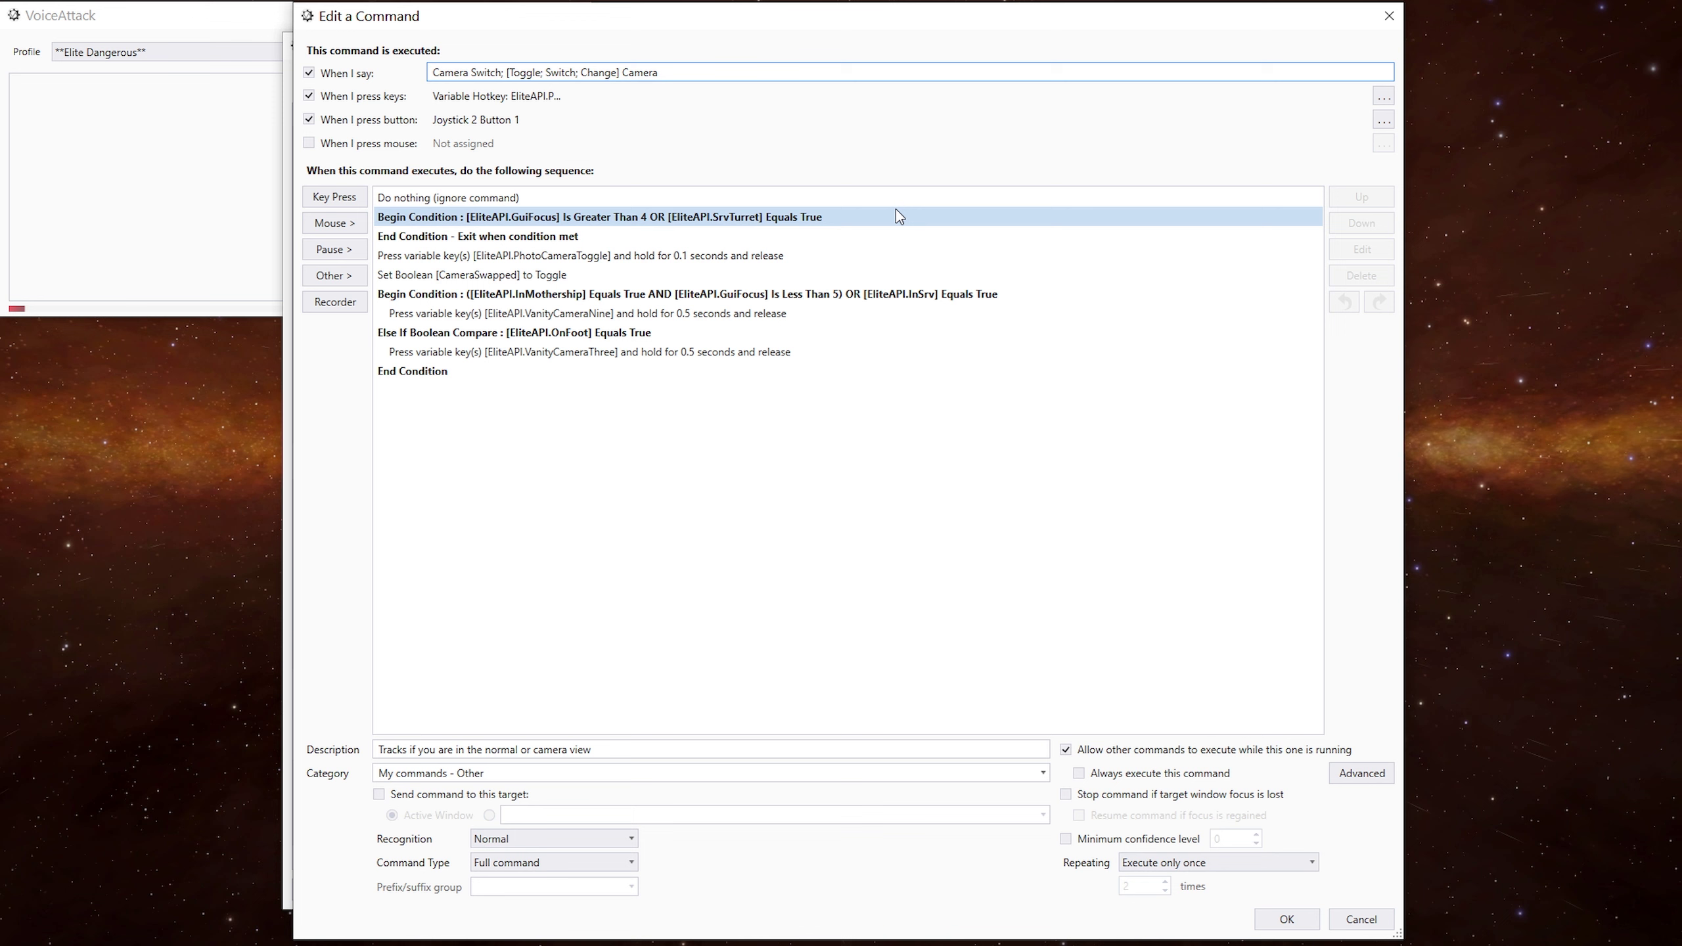
pyautogui.click(914, 255)
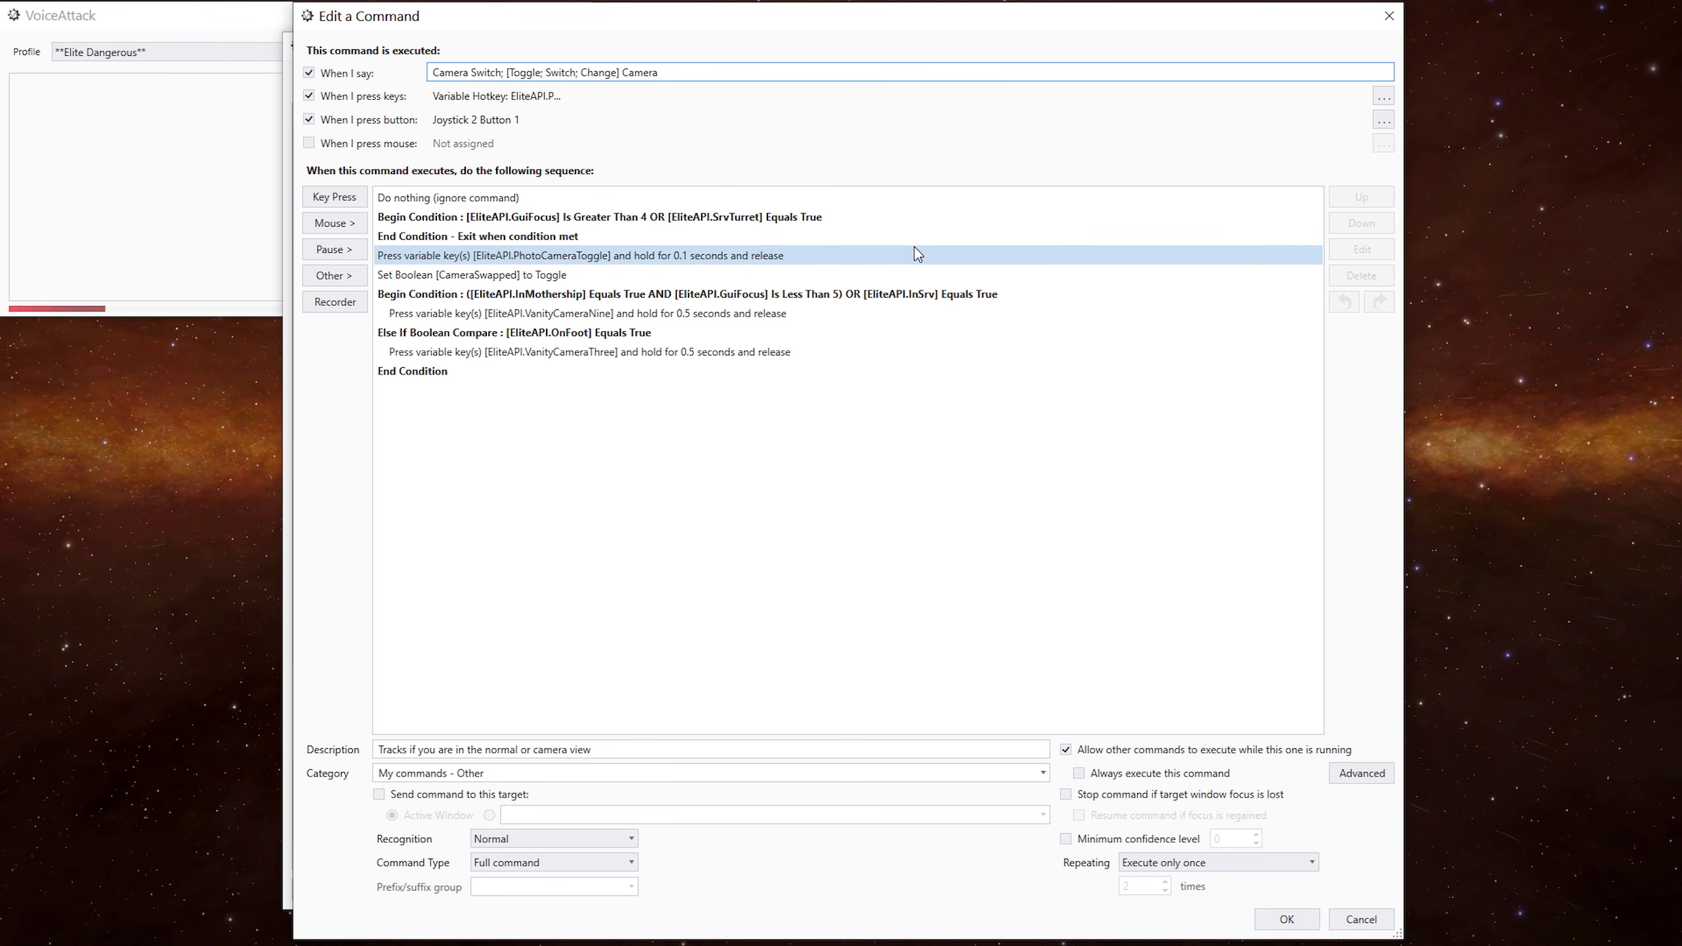
pyautogui.click(936, 274)
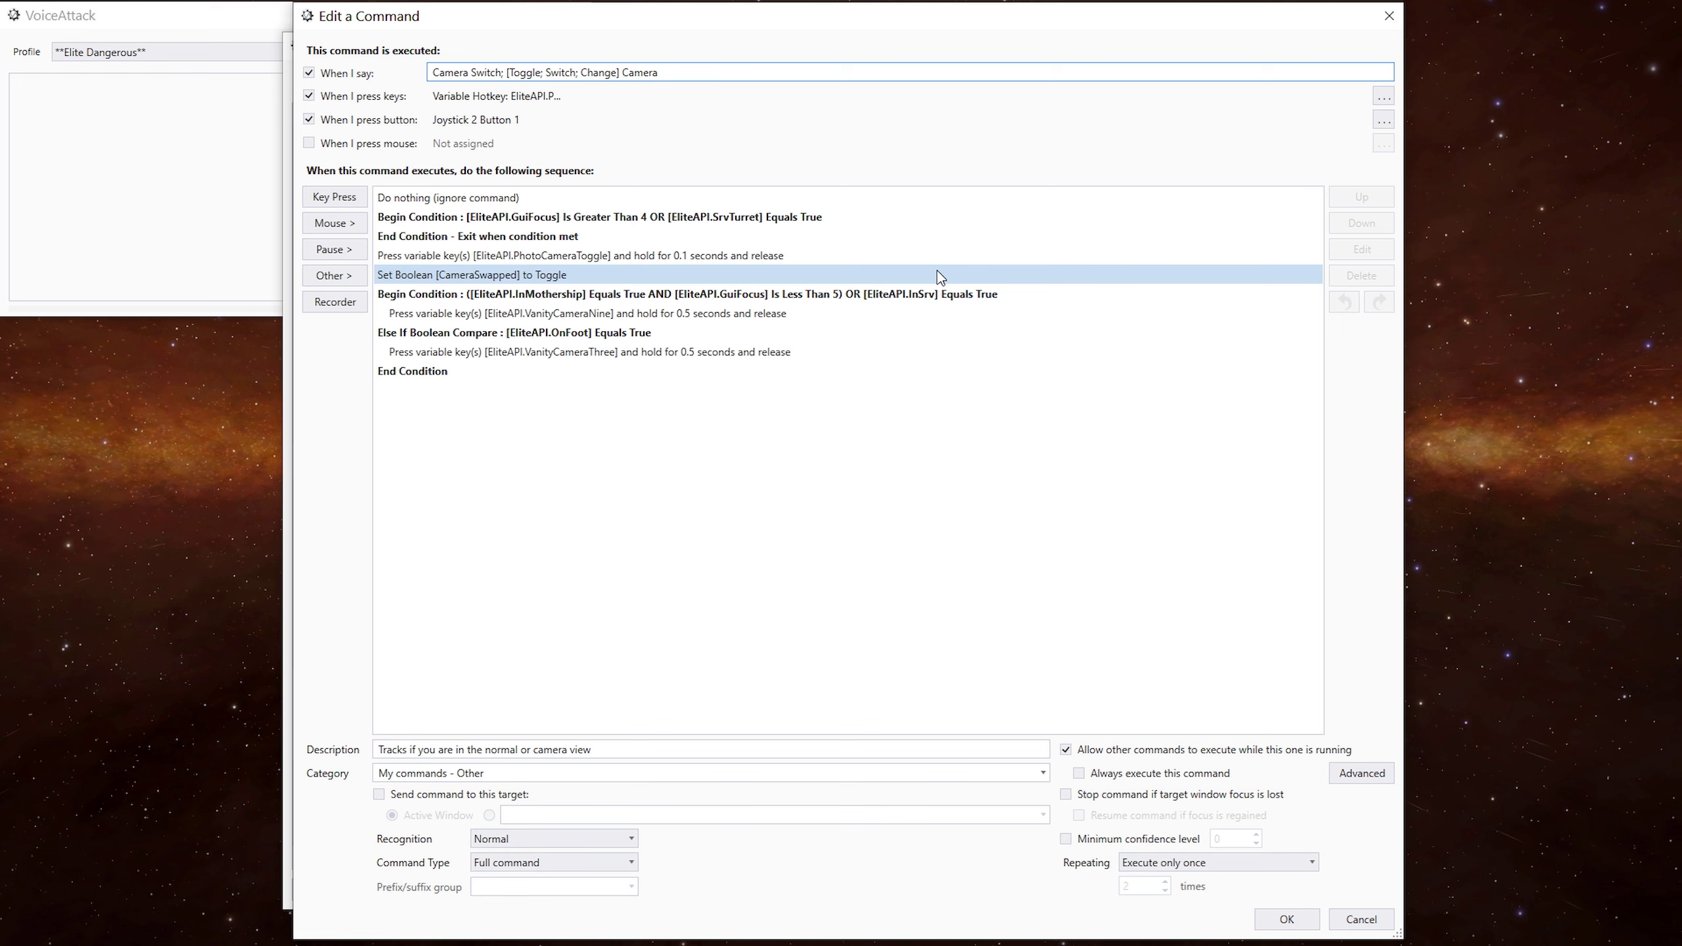
pyautogui.moveTo(937, 271); pyautogui.dragTo(1001, 334)
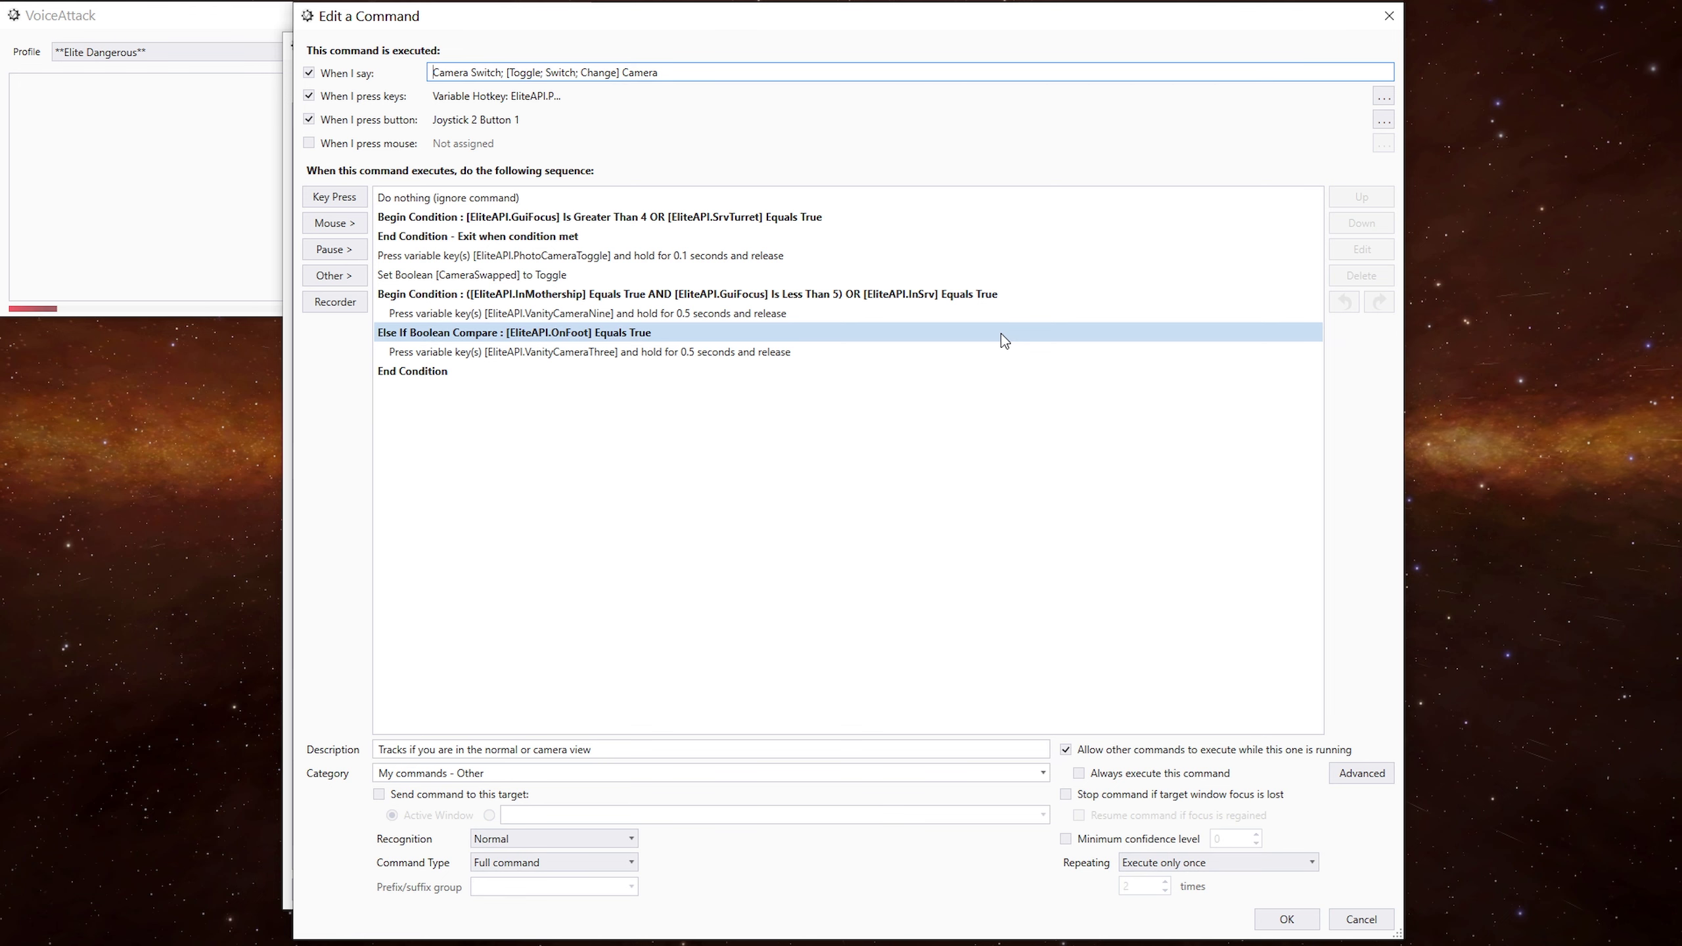
pyautogui.press('Escape')
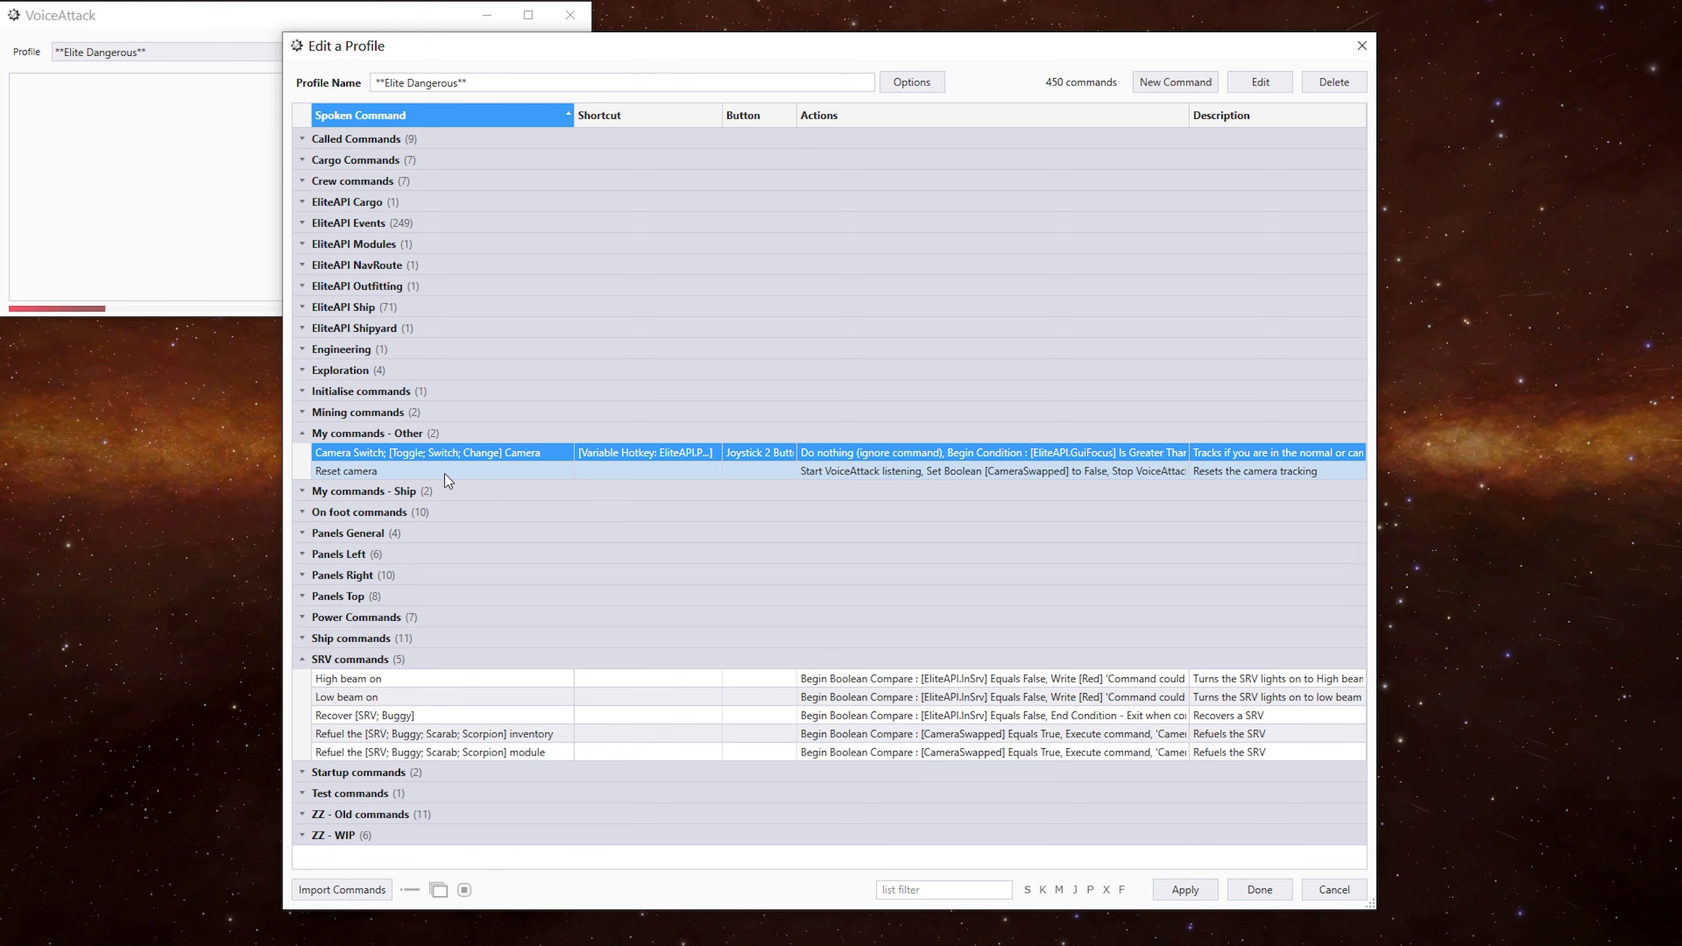
# - Open the Reset camera command, examine its action sequence and close it
pyautogui.doubleClick(445, 472)
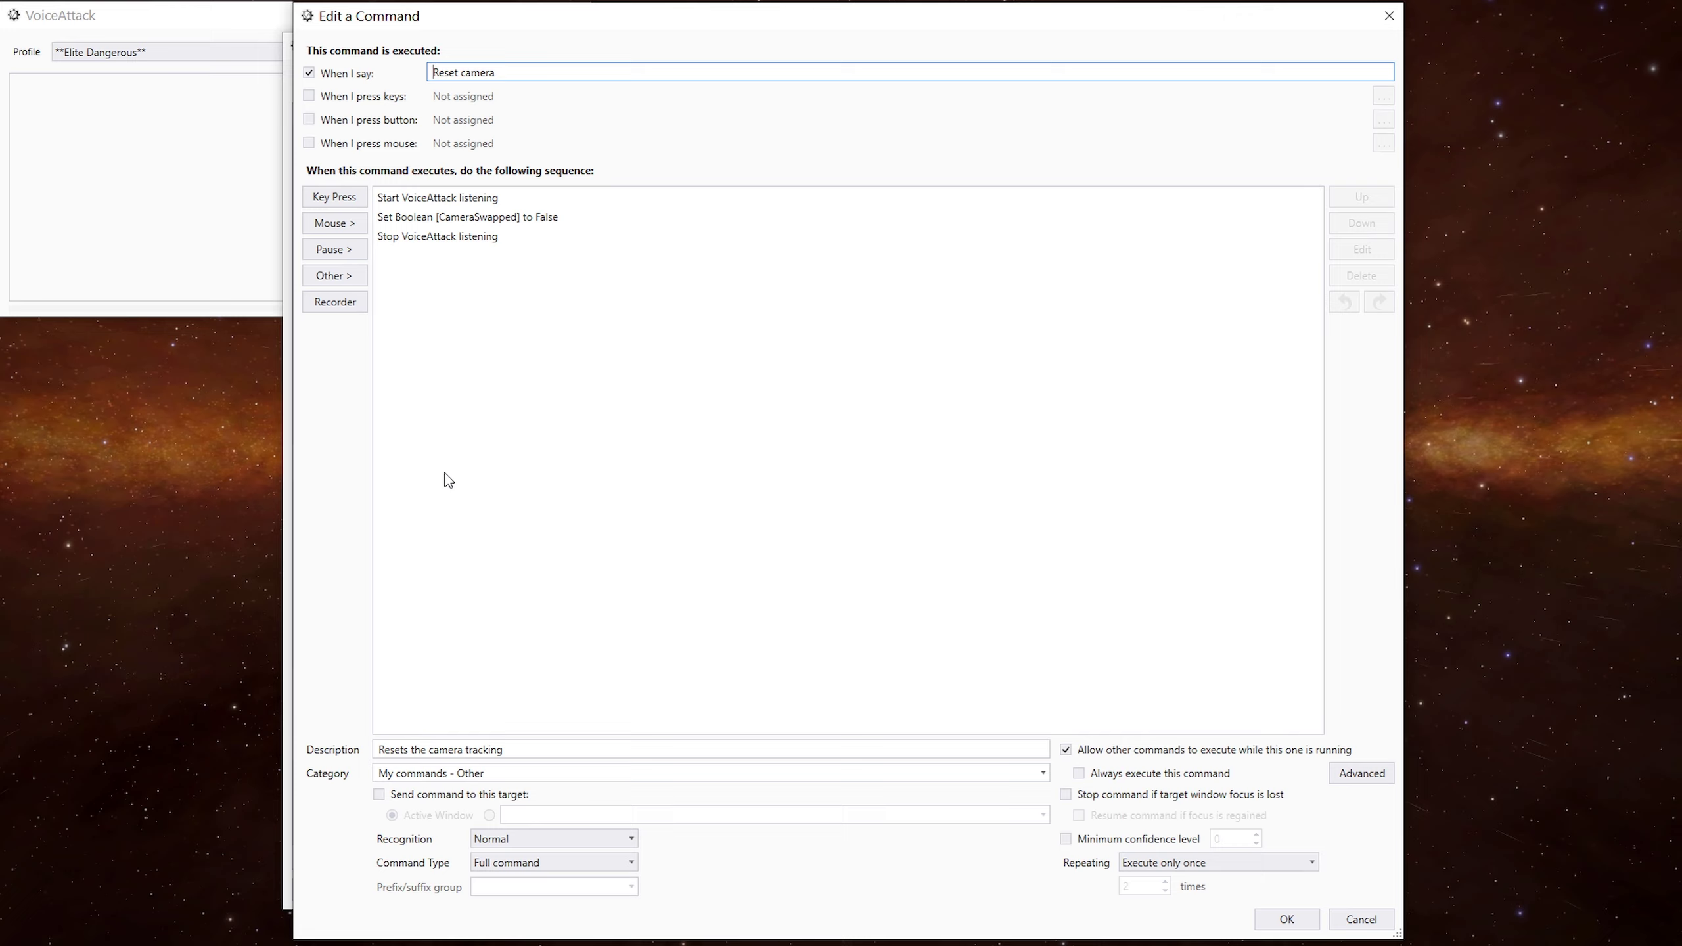
pyautogui.click(1265, 923)
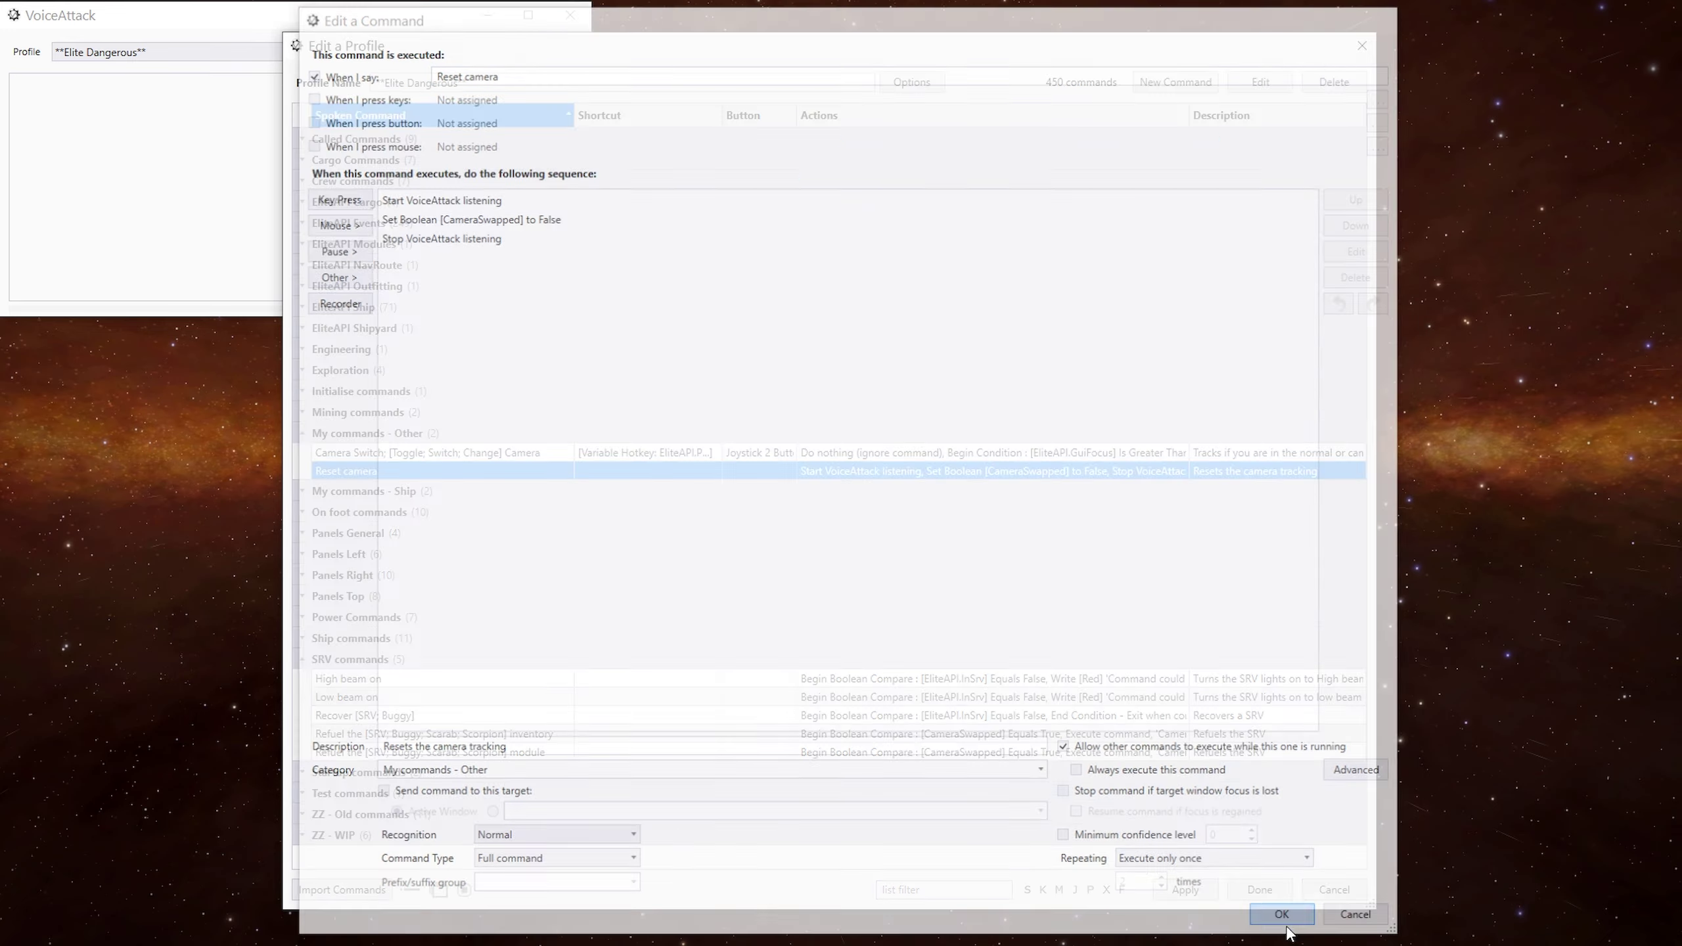
# - Open the SRV refuel module command and examine its block of preliminary checks and the action that opens the modules panel
pyautogui.click(731, 735)
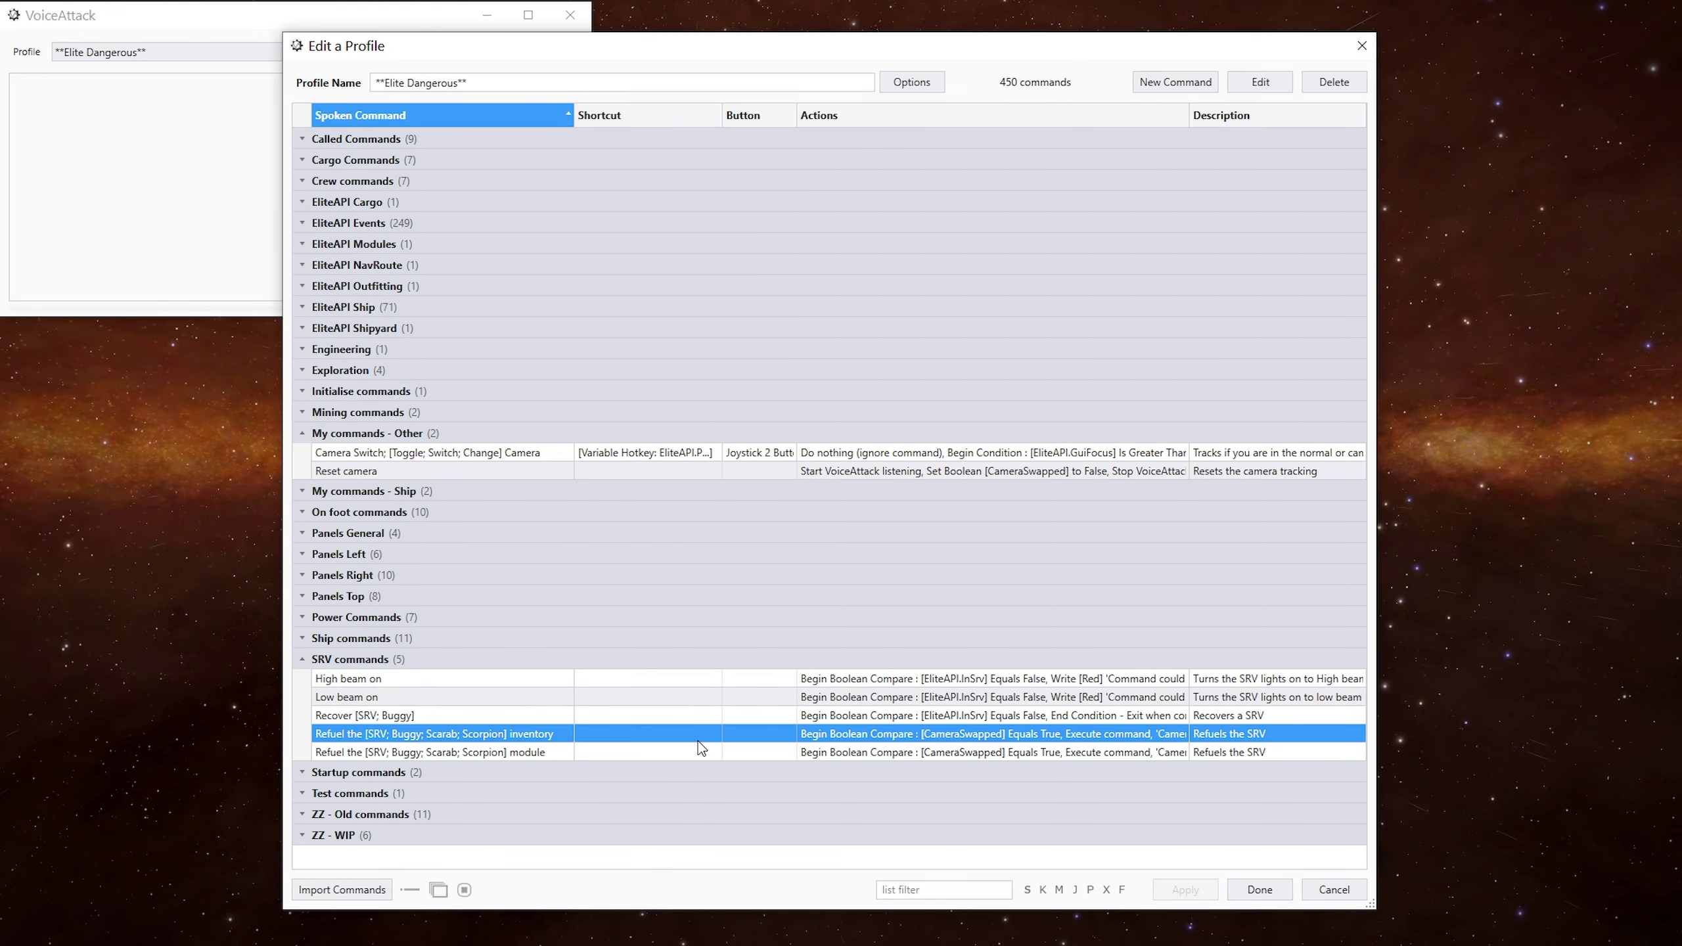
pyautogui.doubleClick(685, 754)
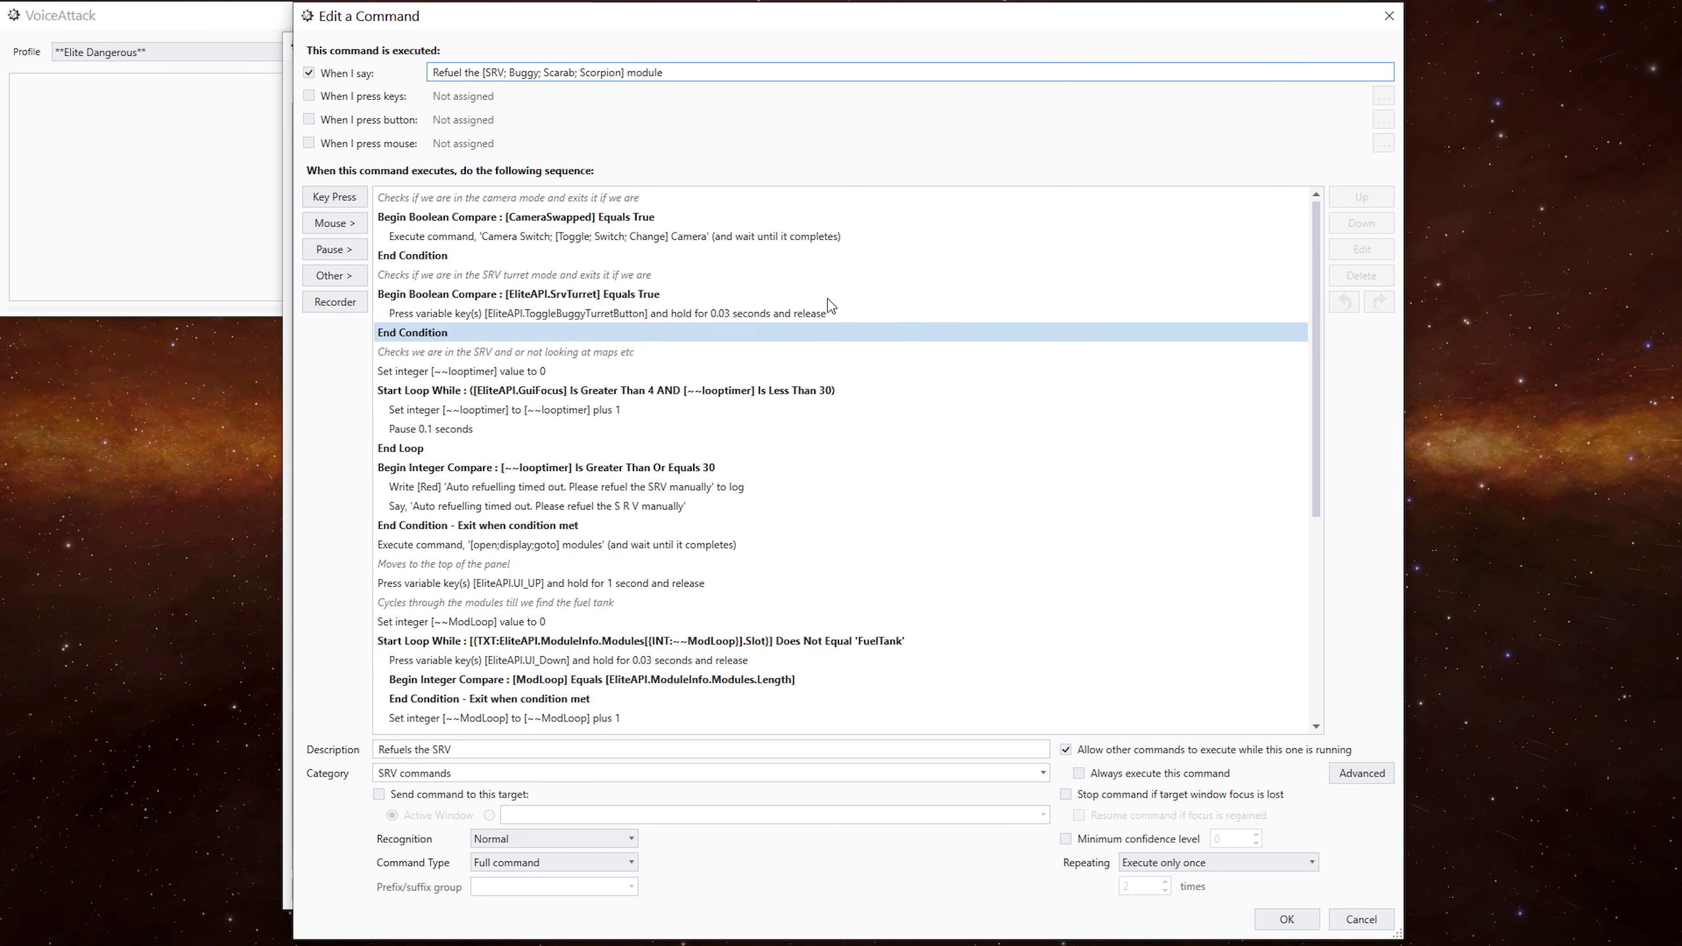
pyautogui.click(722, 211)
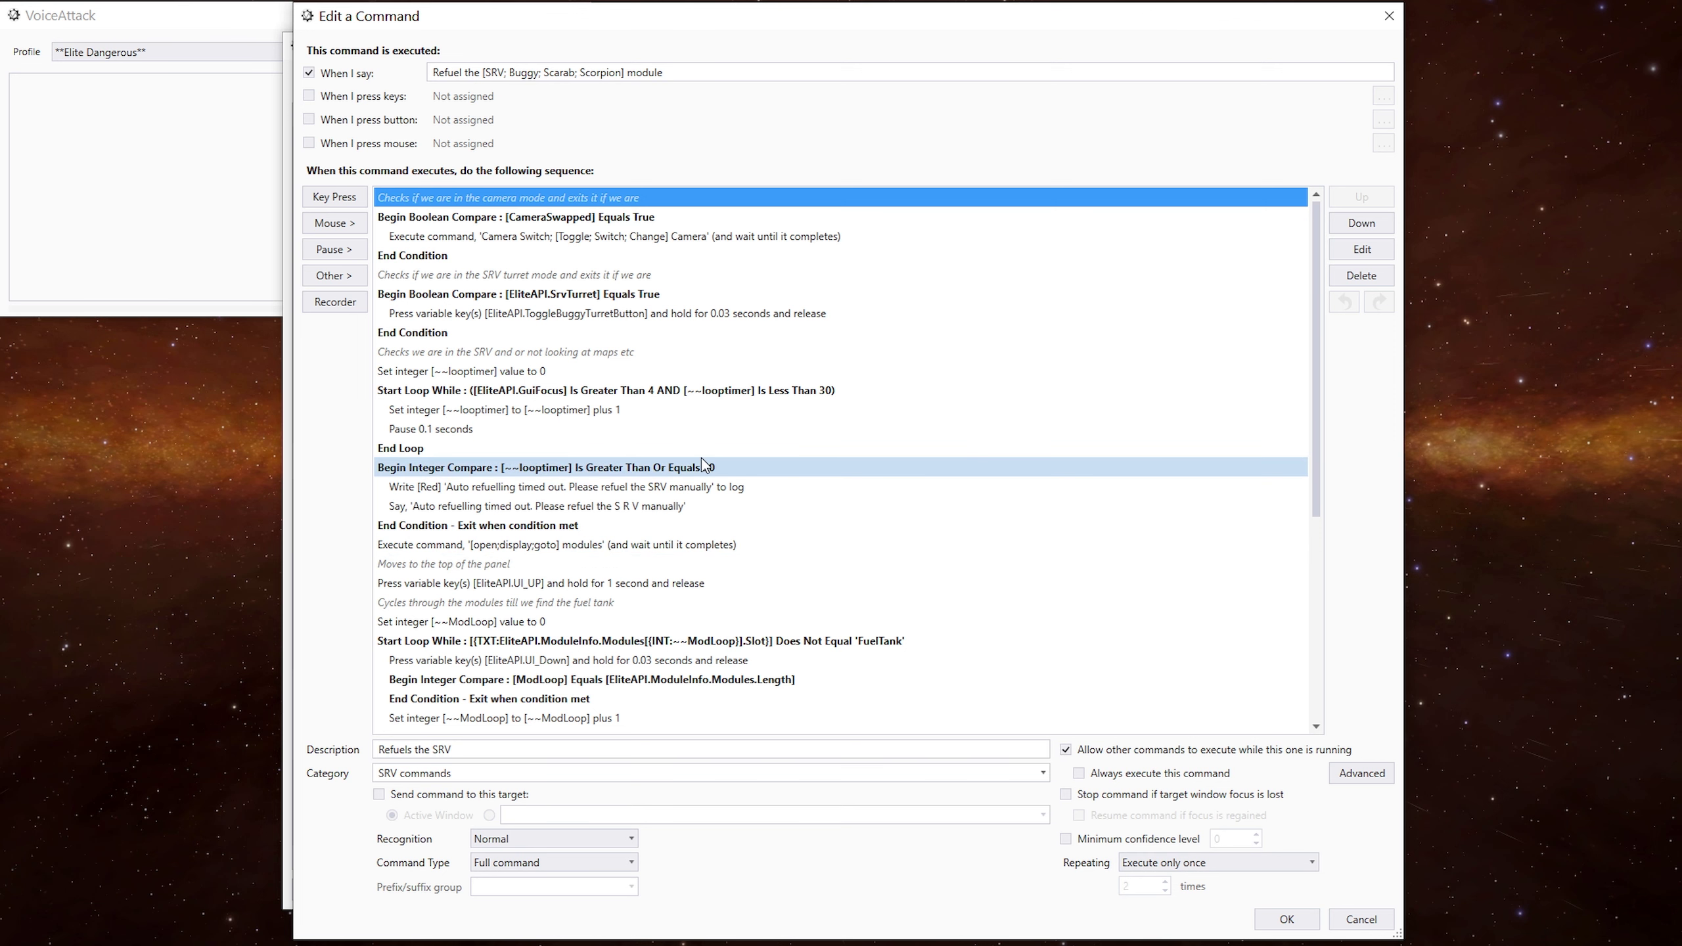
pyautogui.keyDown('shift'); pyautogui.click(741, 525); pyautogui.keyUp('shift')
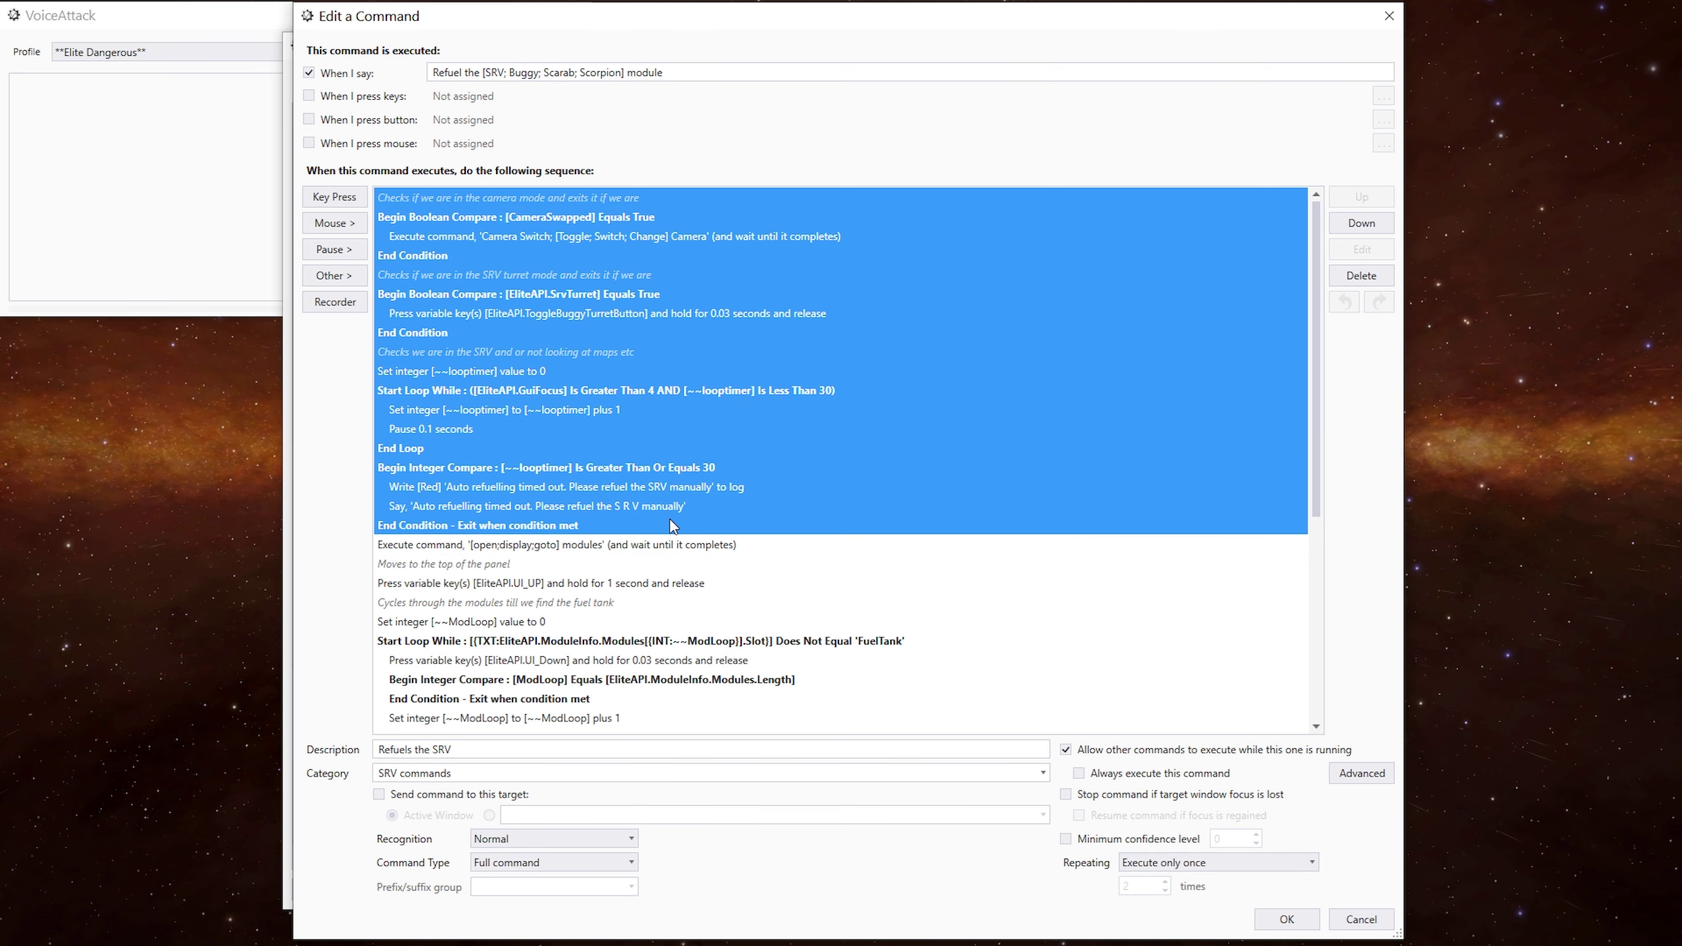
pyautogui.click(751, 543)
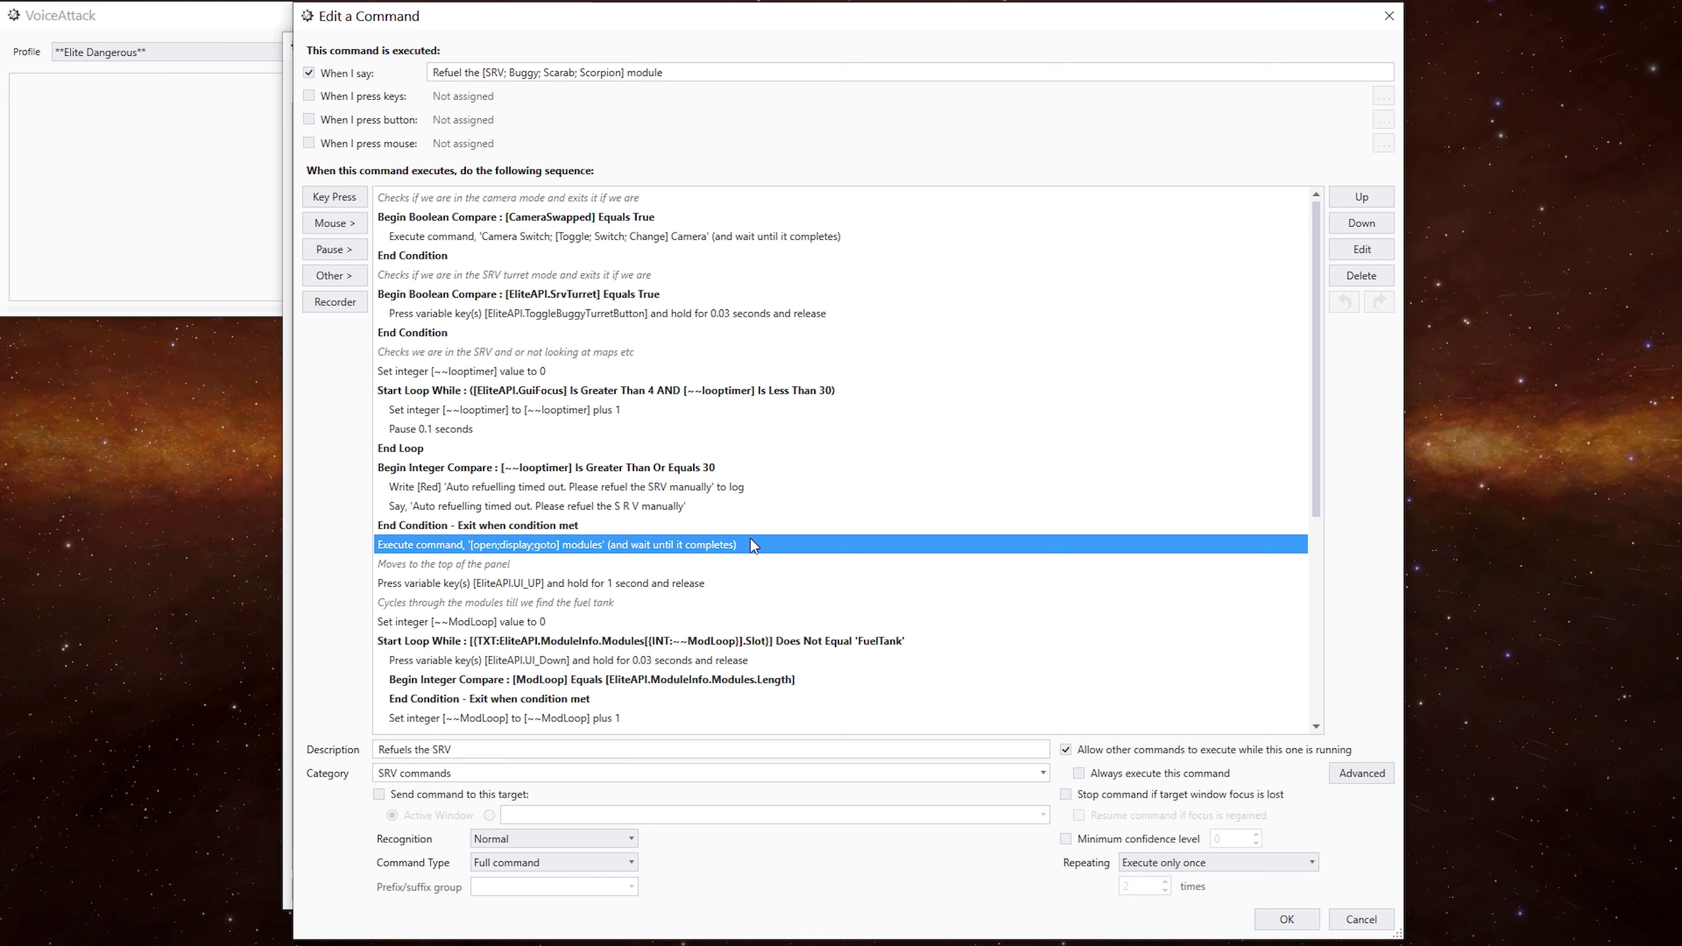
# - Examine the CameraSwapped and EliteAPI.SrvTurret checks and the actions that exit the camera and turret modes
pyautogui.click(838, 222)
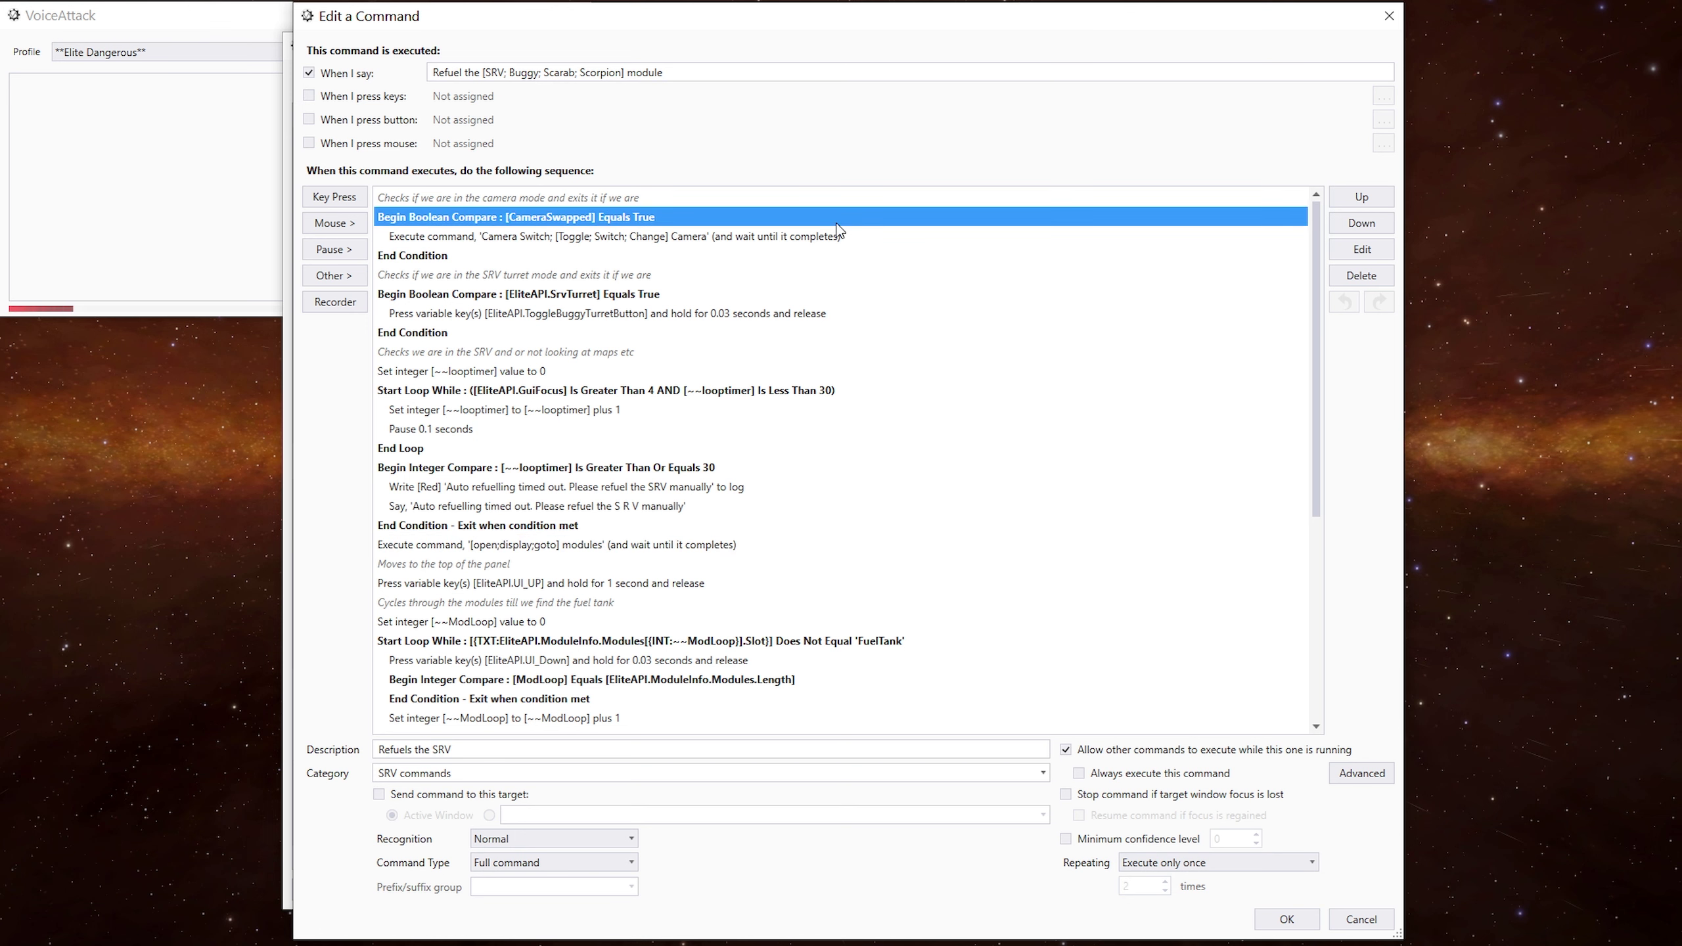
pyautogui.click(838, 240)
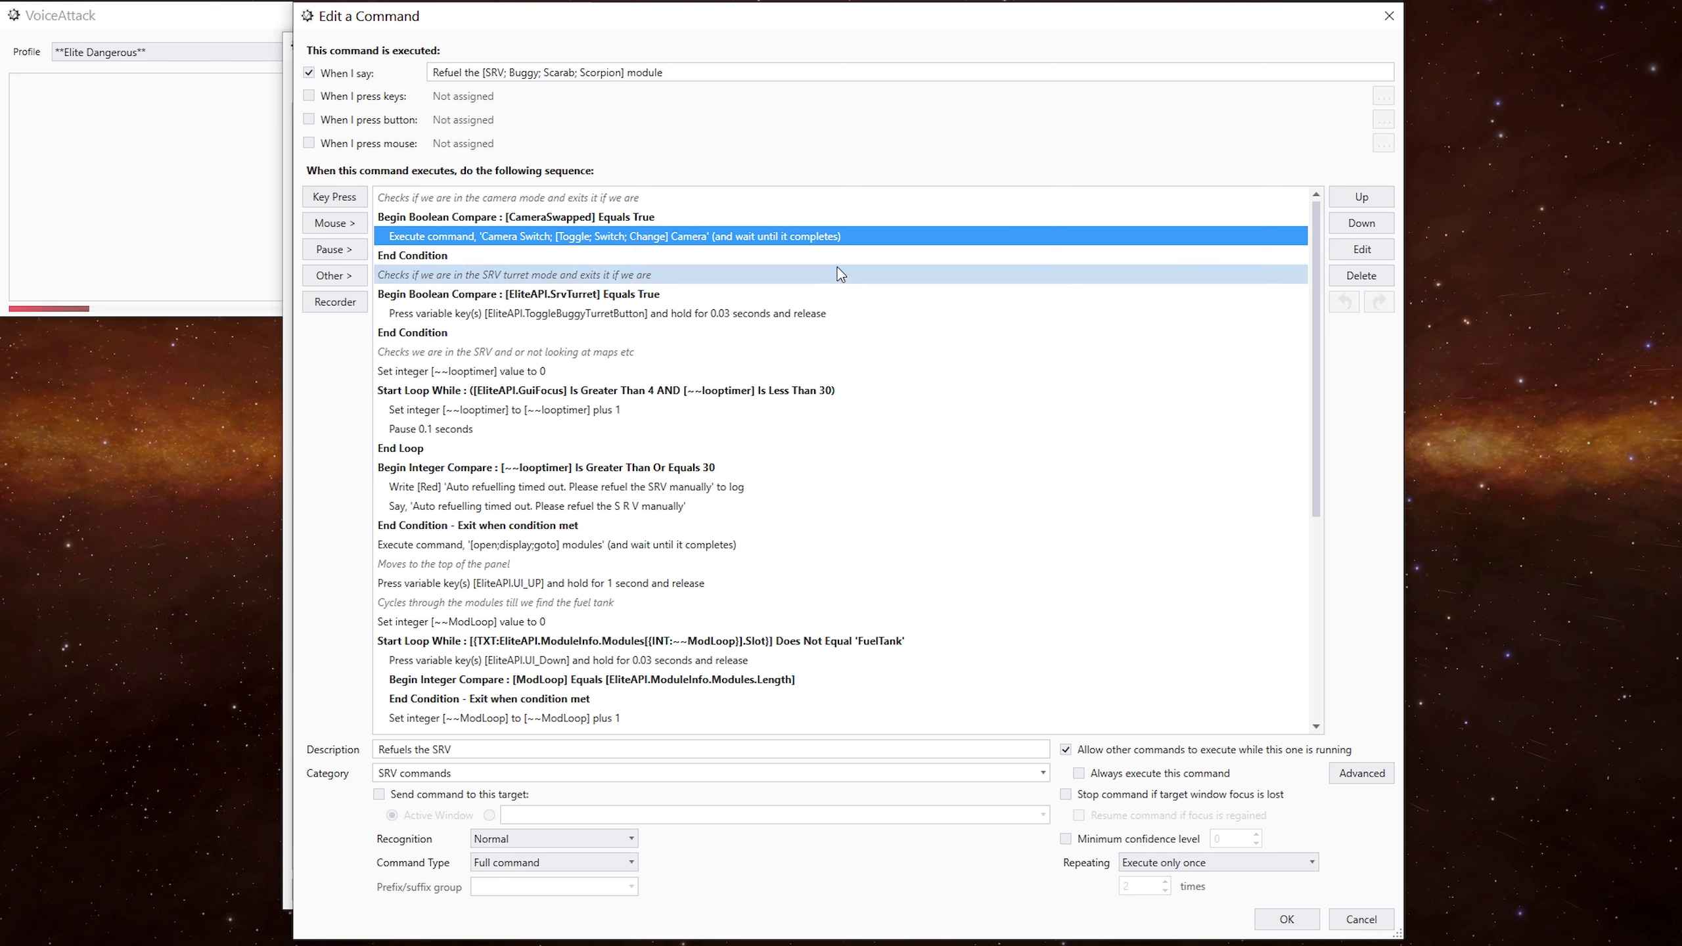
pyautogui.click(839, 294)
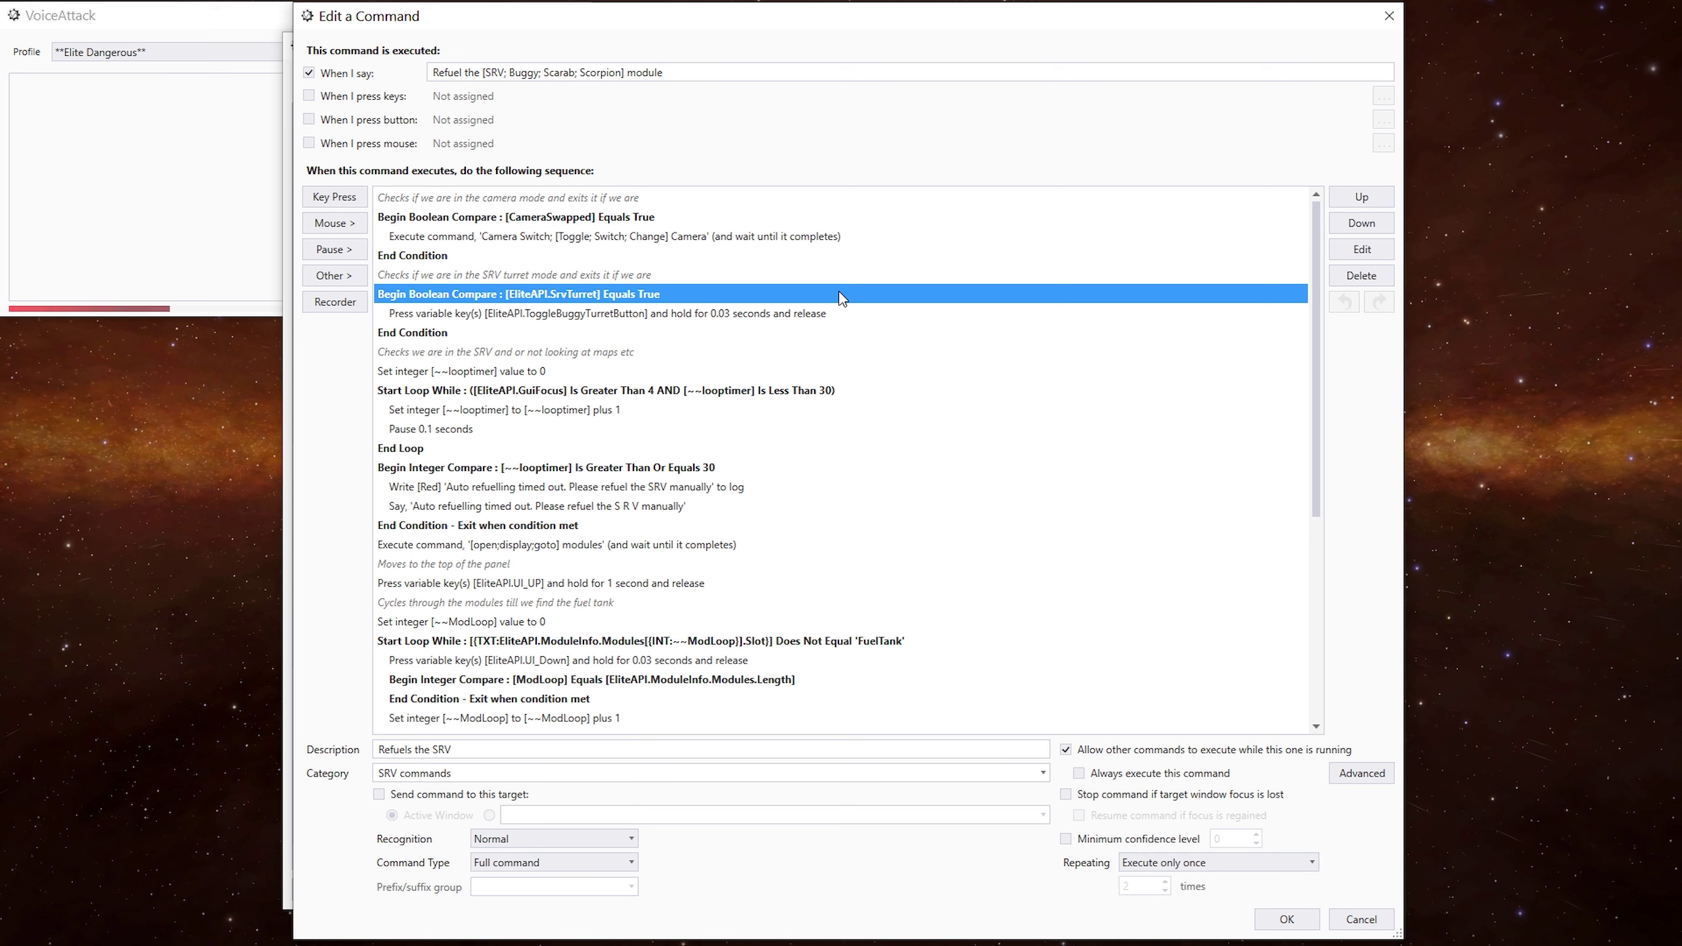
pyautogui.click(845, 314)
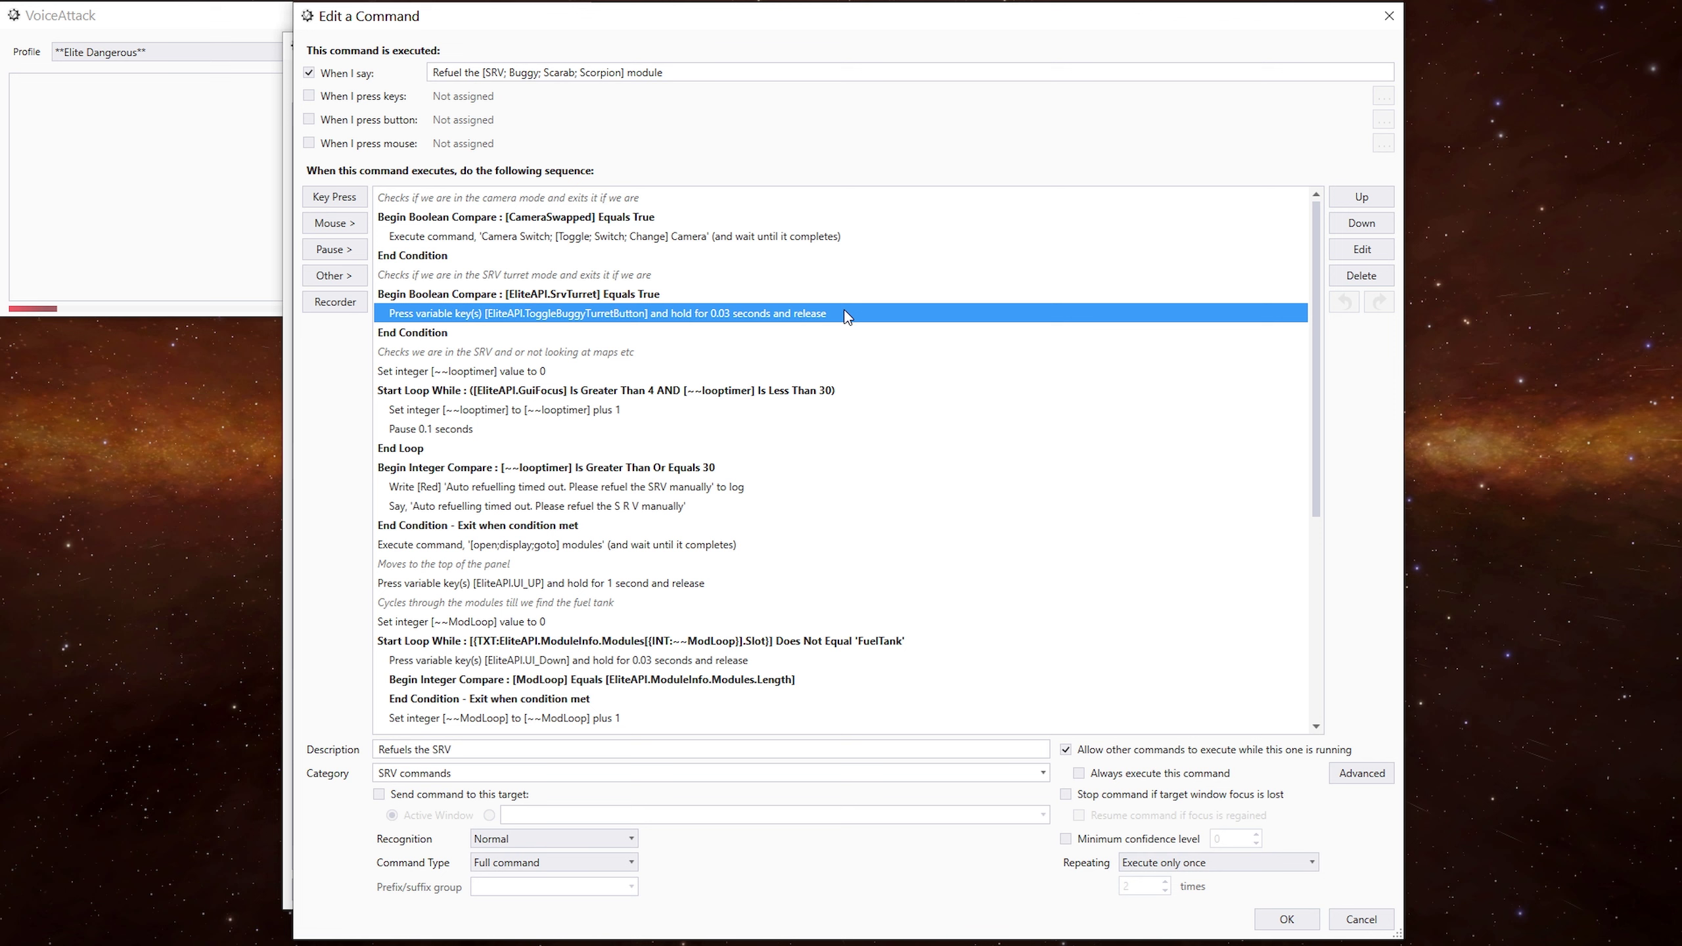
# - Examine the looptimer wait loop for map views and the timeout condition with its spoken refuelling message
pyautogui.click(813, 352)
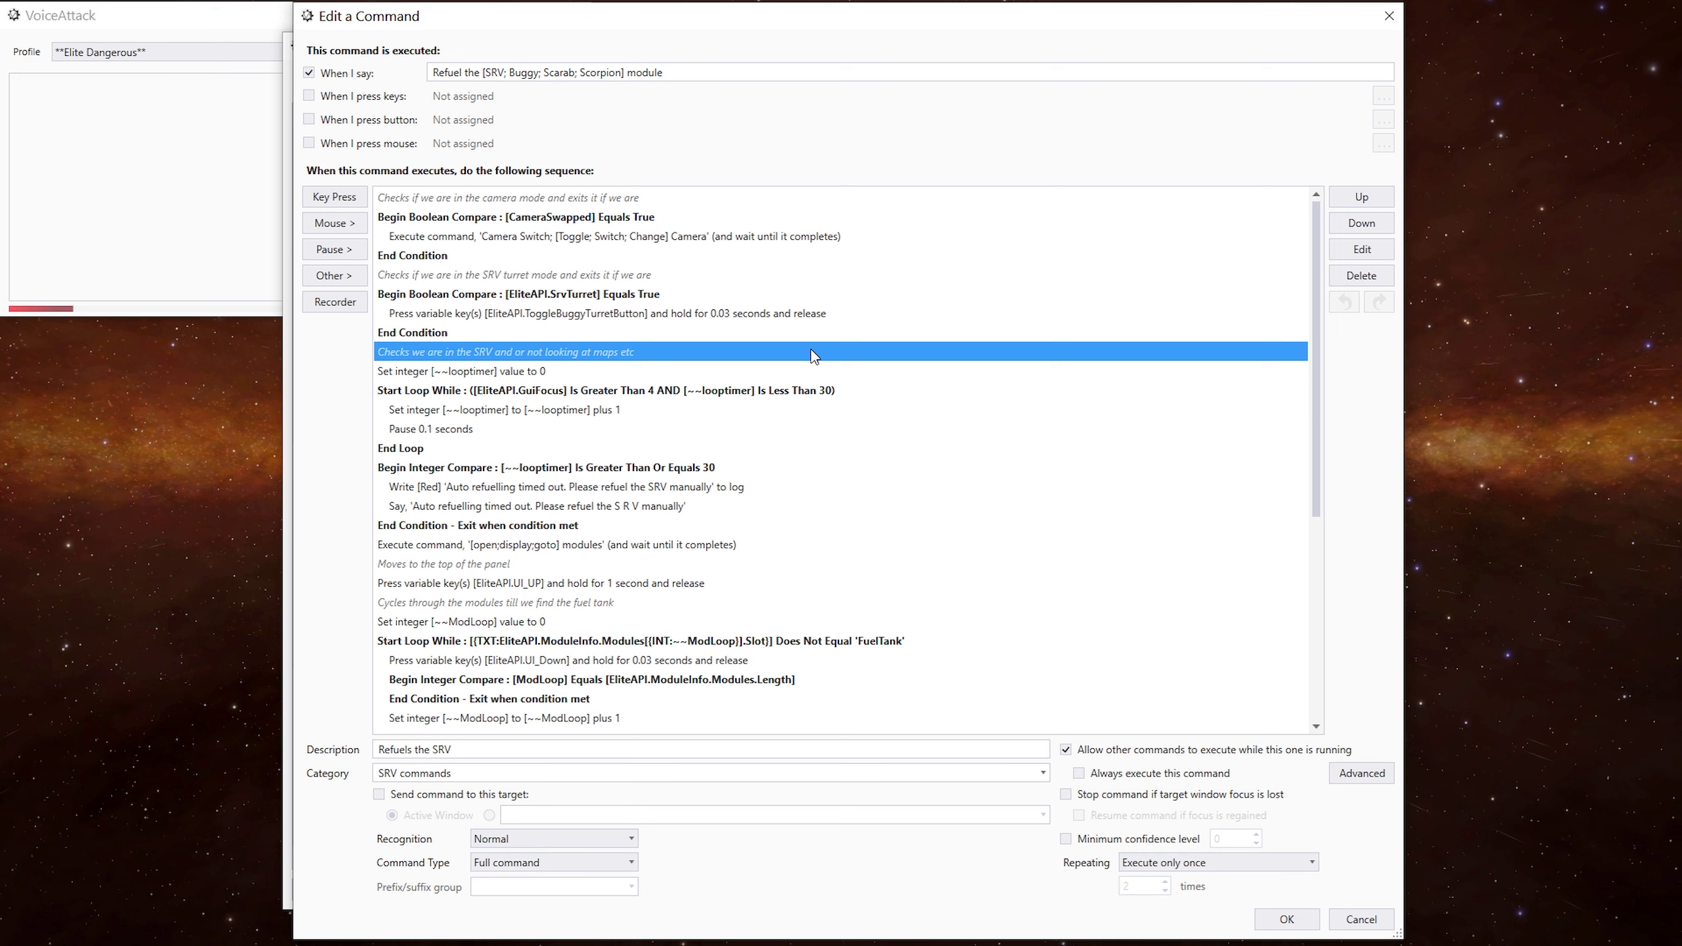
pyautogui.click(801, 369)
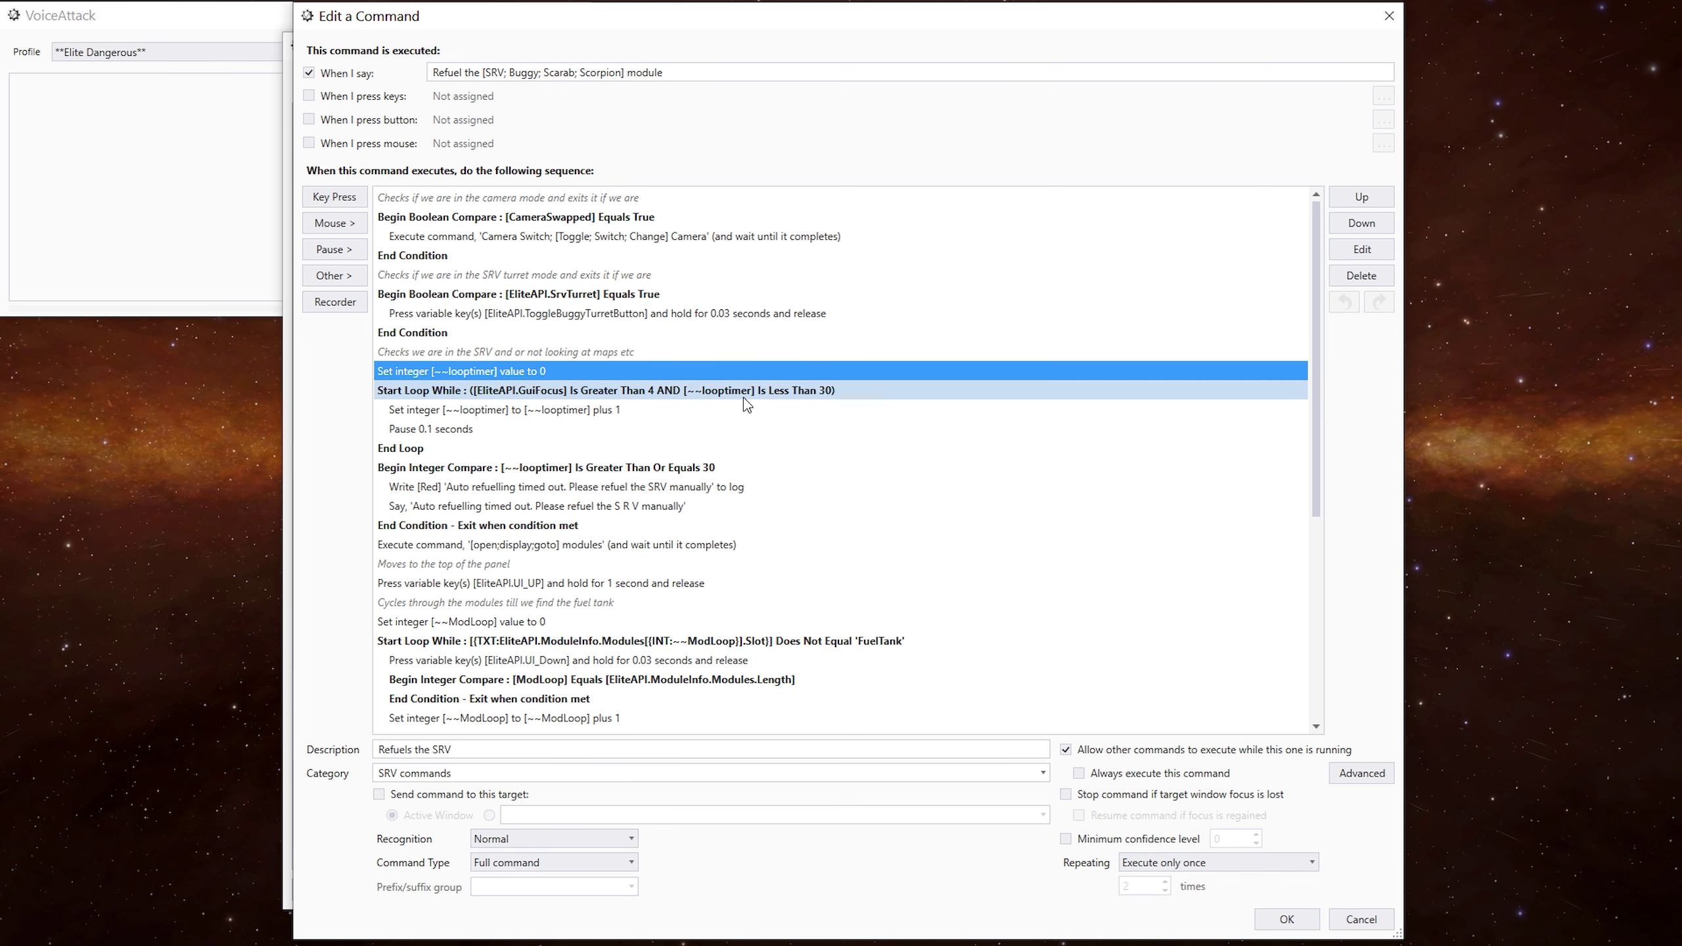
pyautogui.click(818, 392)
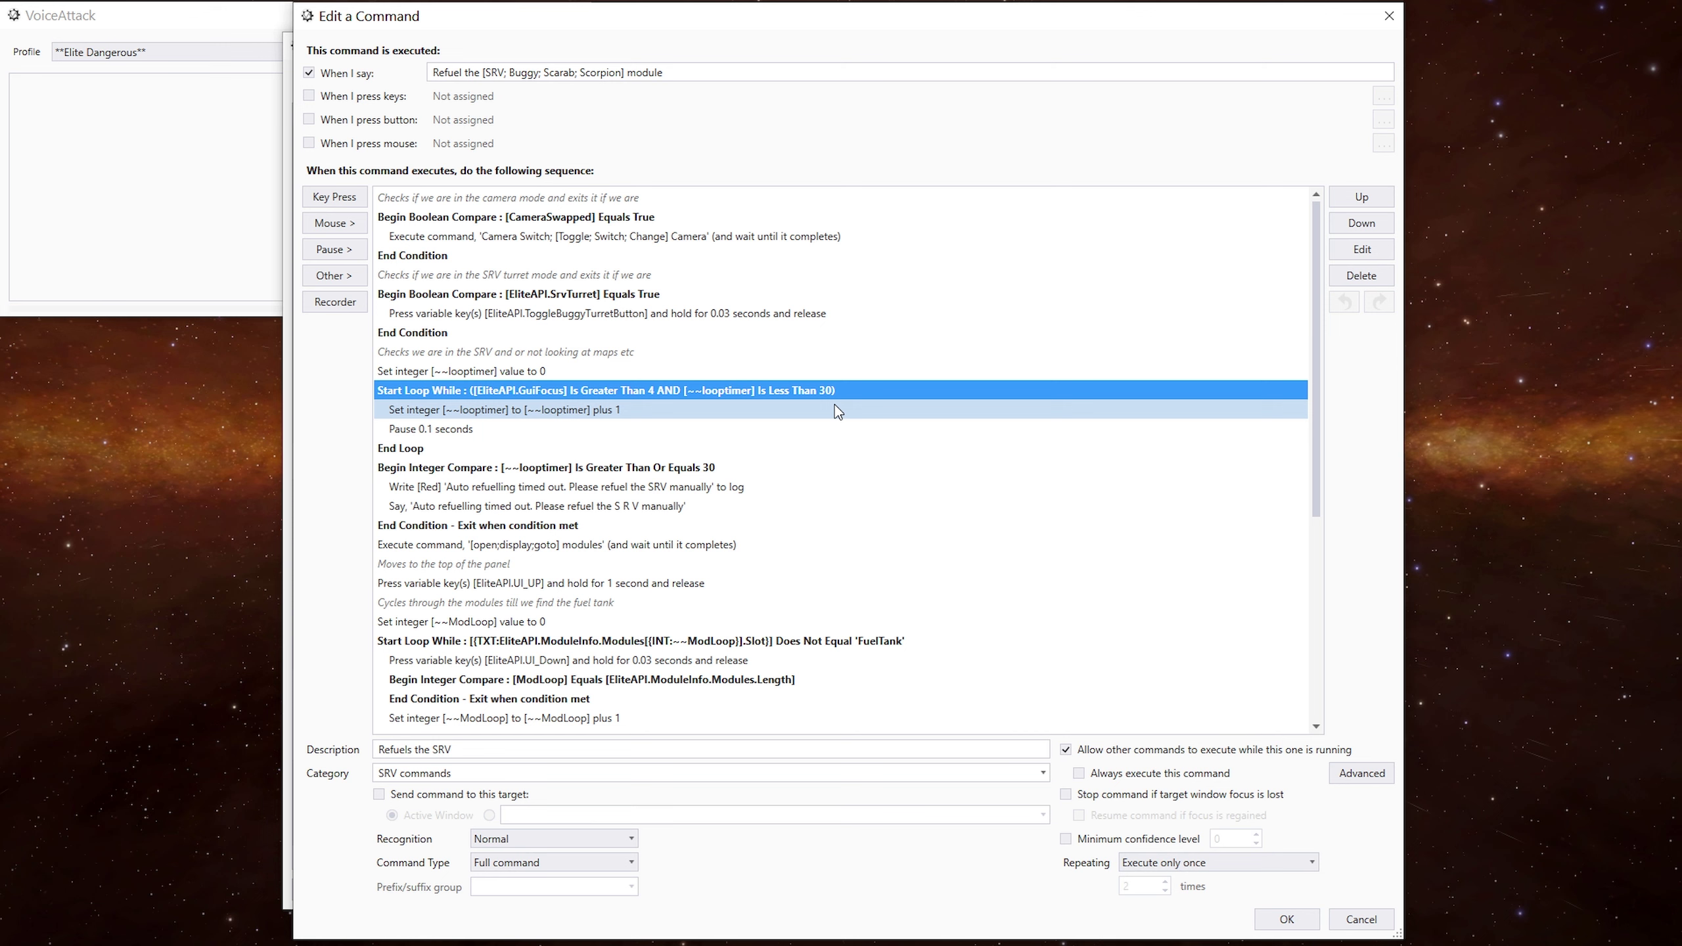
pyautogui.scroll(-1, 849, 405)
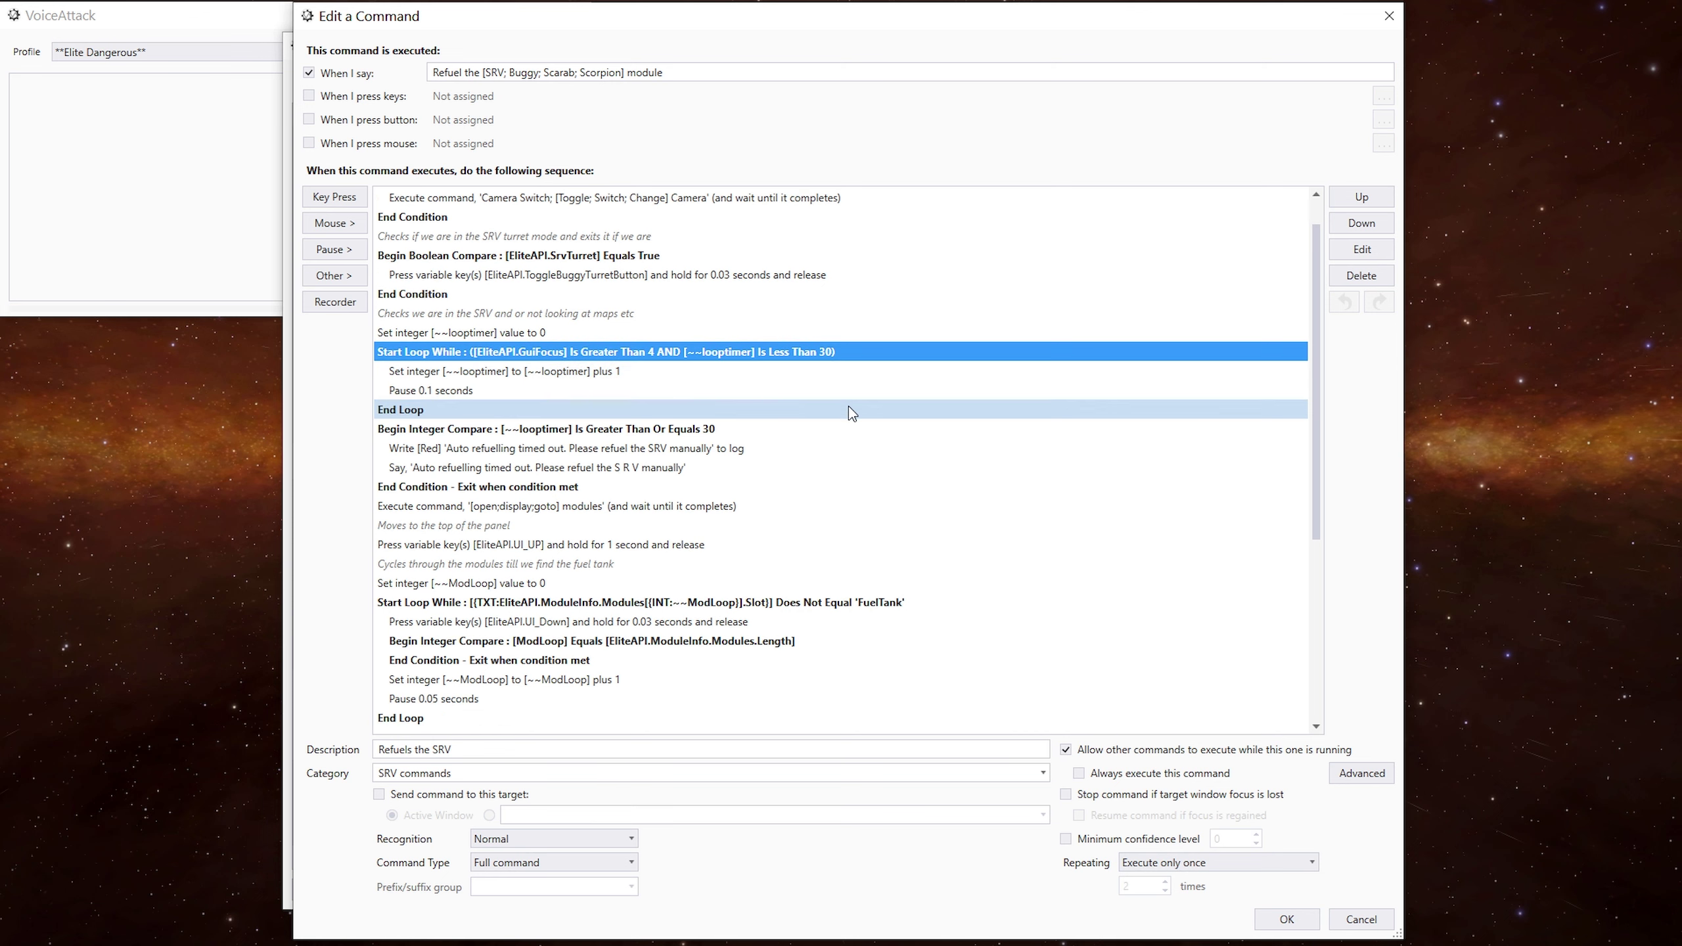
pyautogui.click(768, 429)
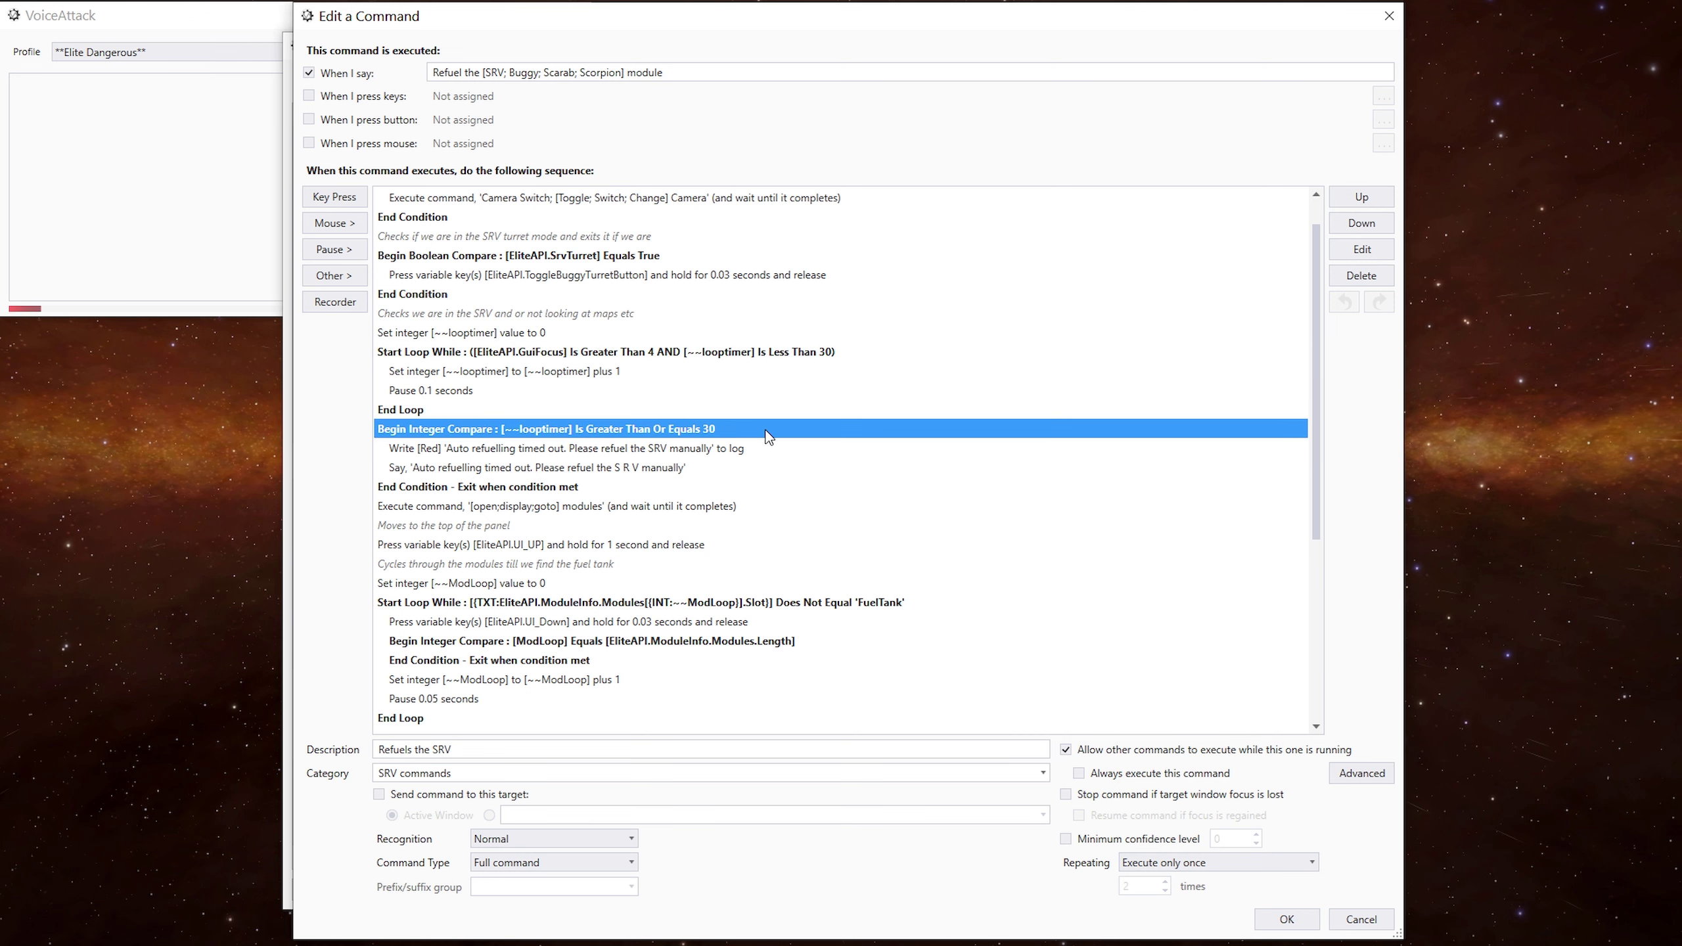
pyautogui.click(763, 467)
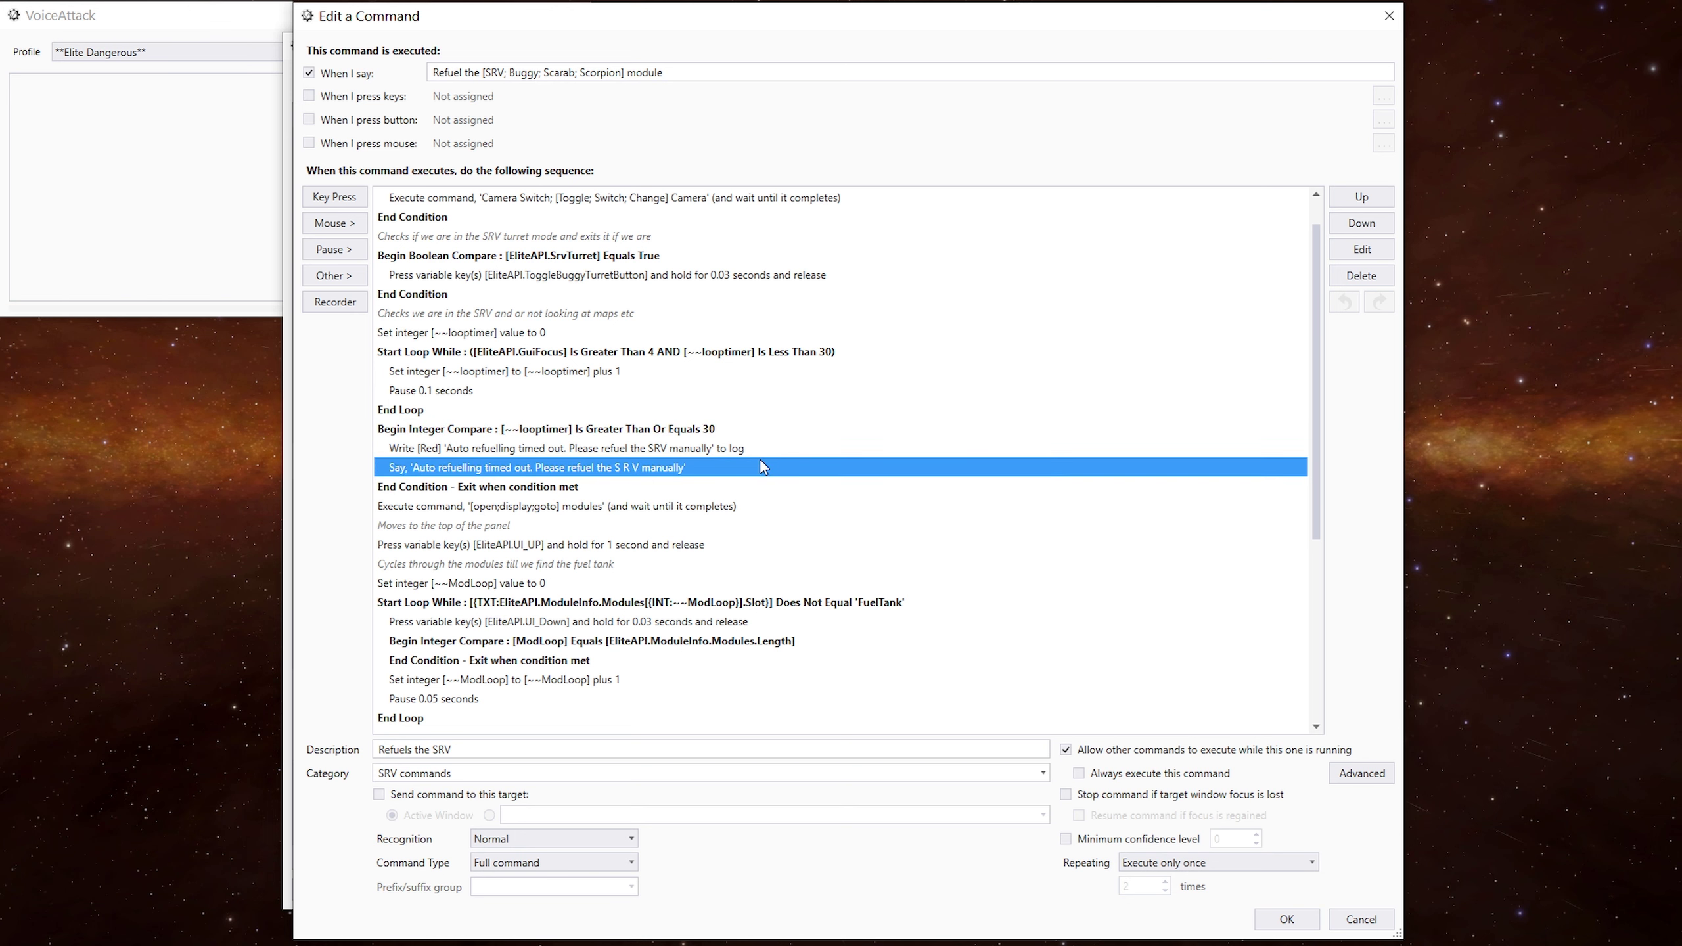
# - Examine the action that opens the modules panel and the EliteAPI.UI_UP key press that moves to its top
pyautogui.scroll(-1, 761, 466)
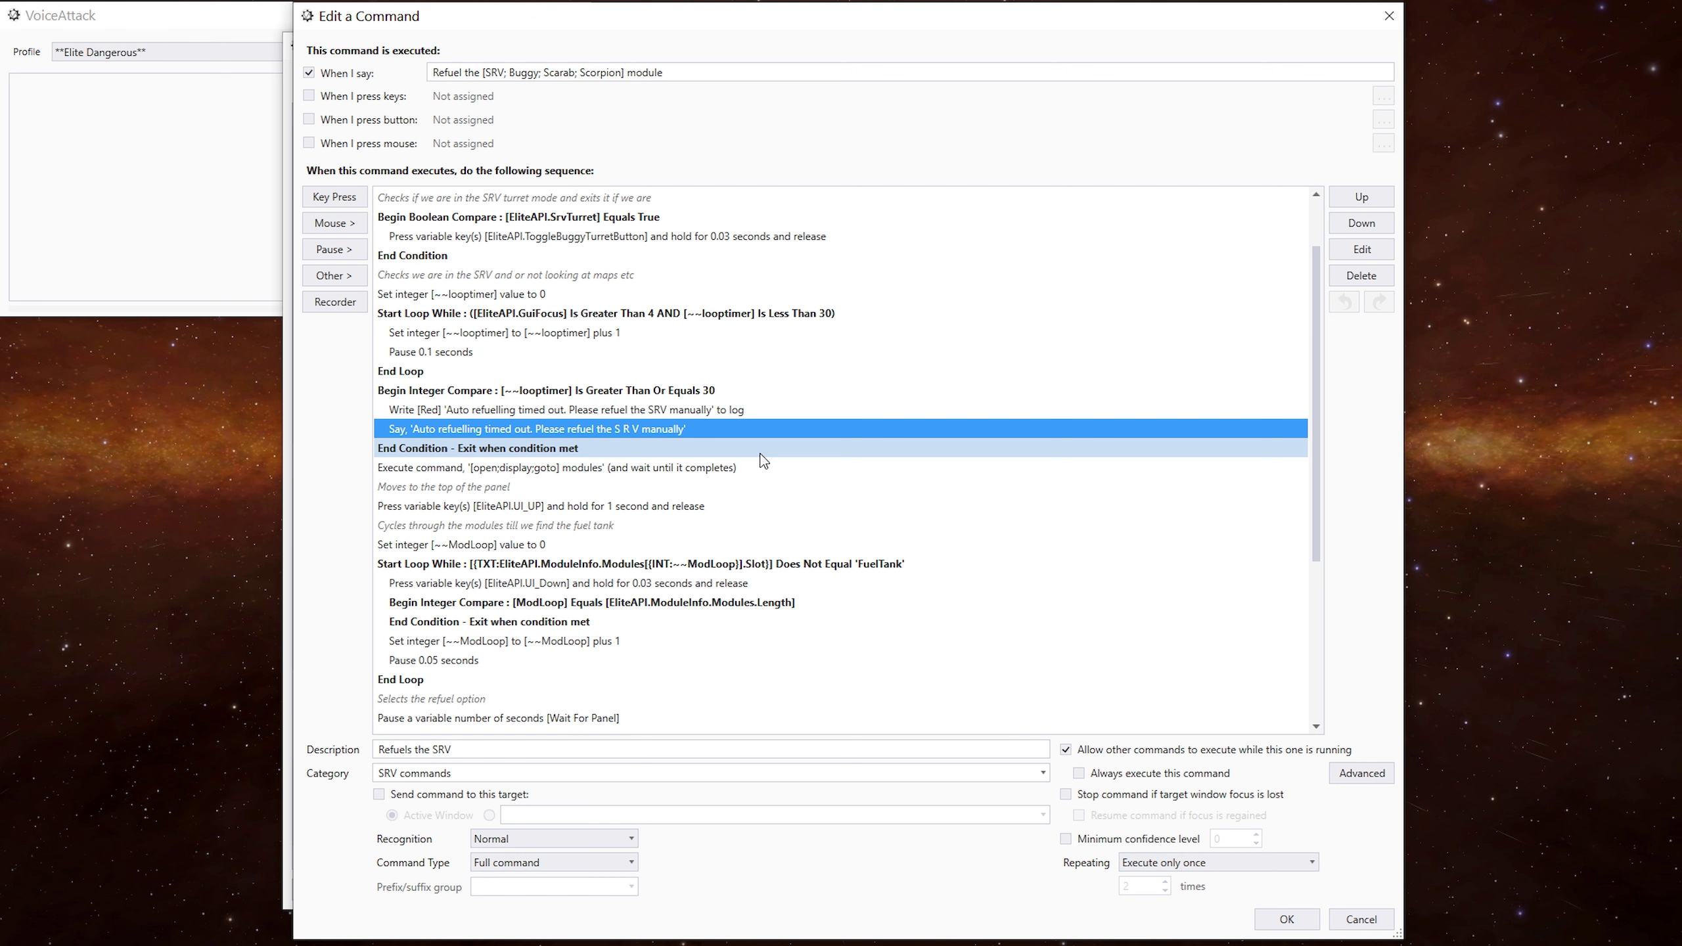
pyautogui.scroll(-1, 764, 462)
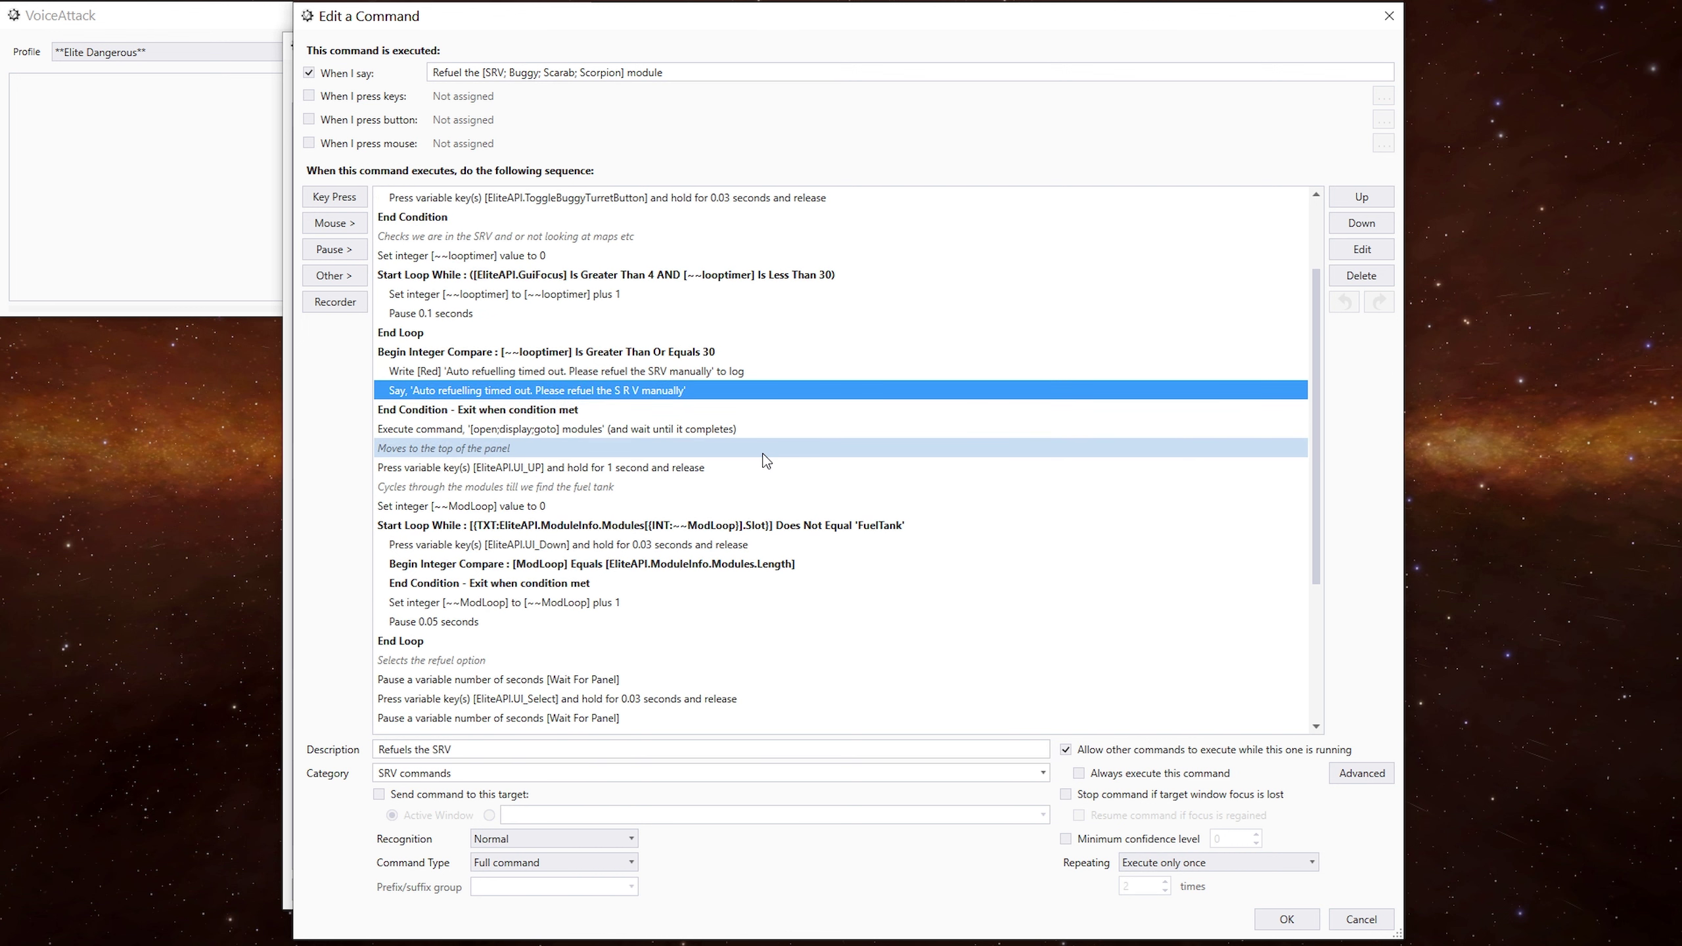
pyautogui.click(797, 435)
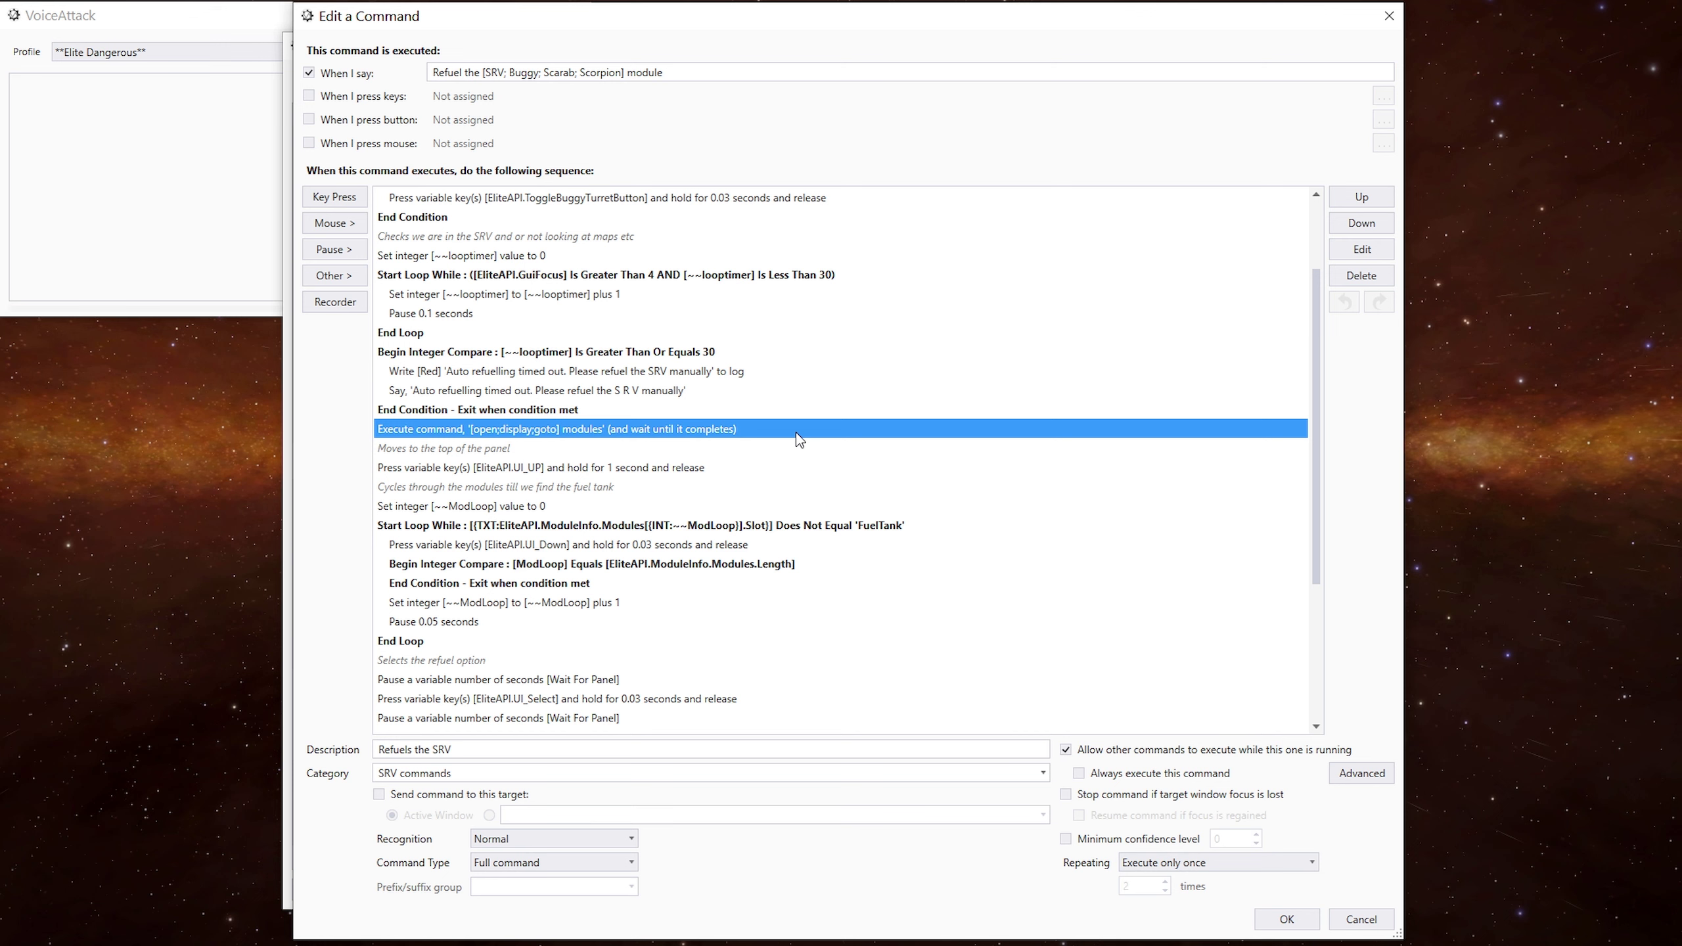
pyautogui.scroll(-2, 796, 434)
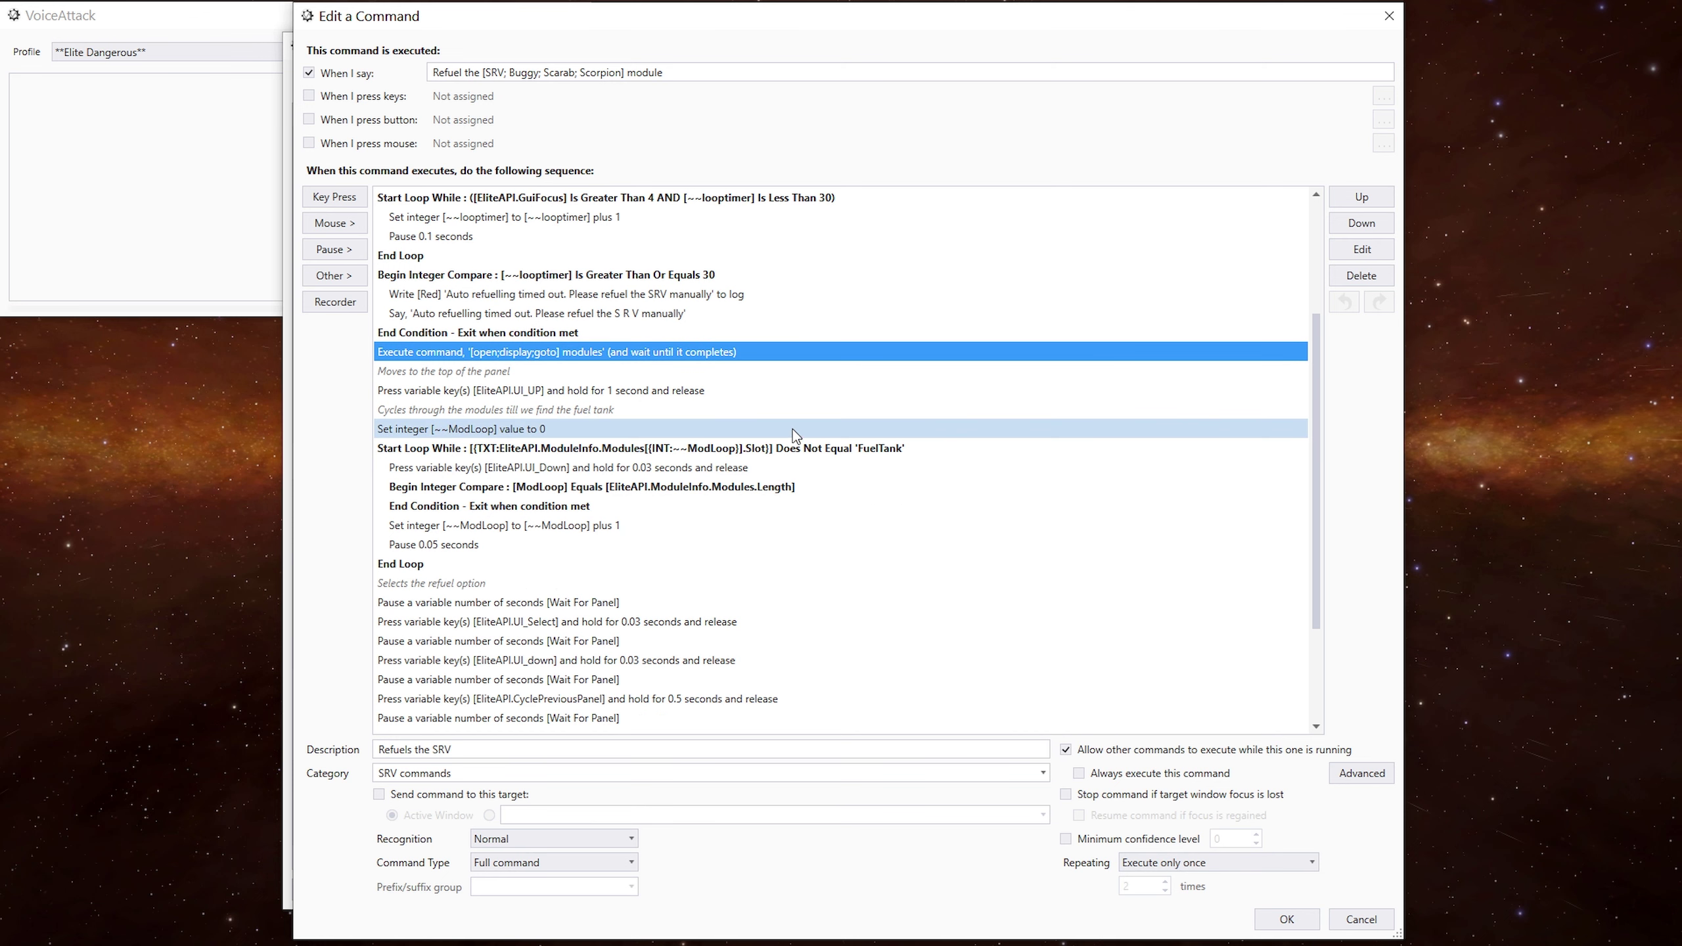
pyautogui.click(742, 392)
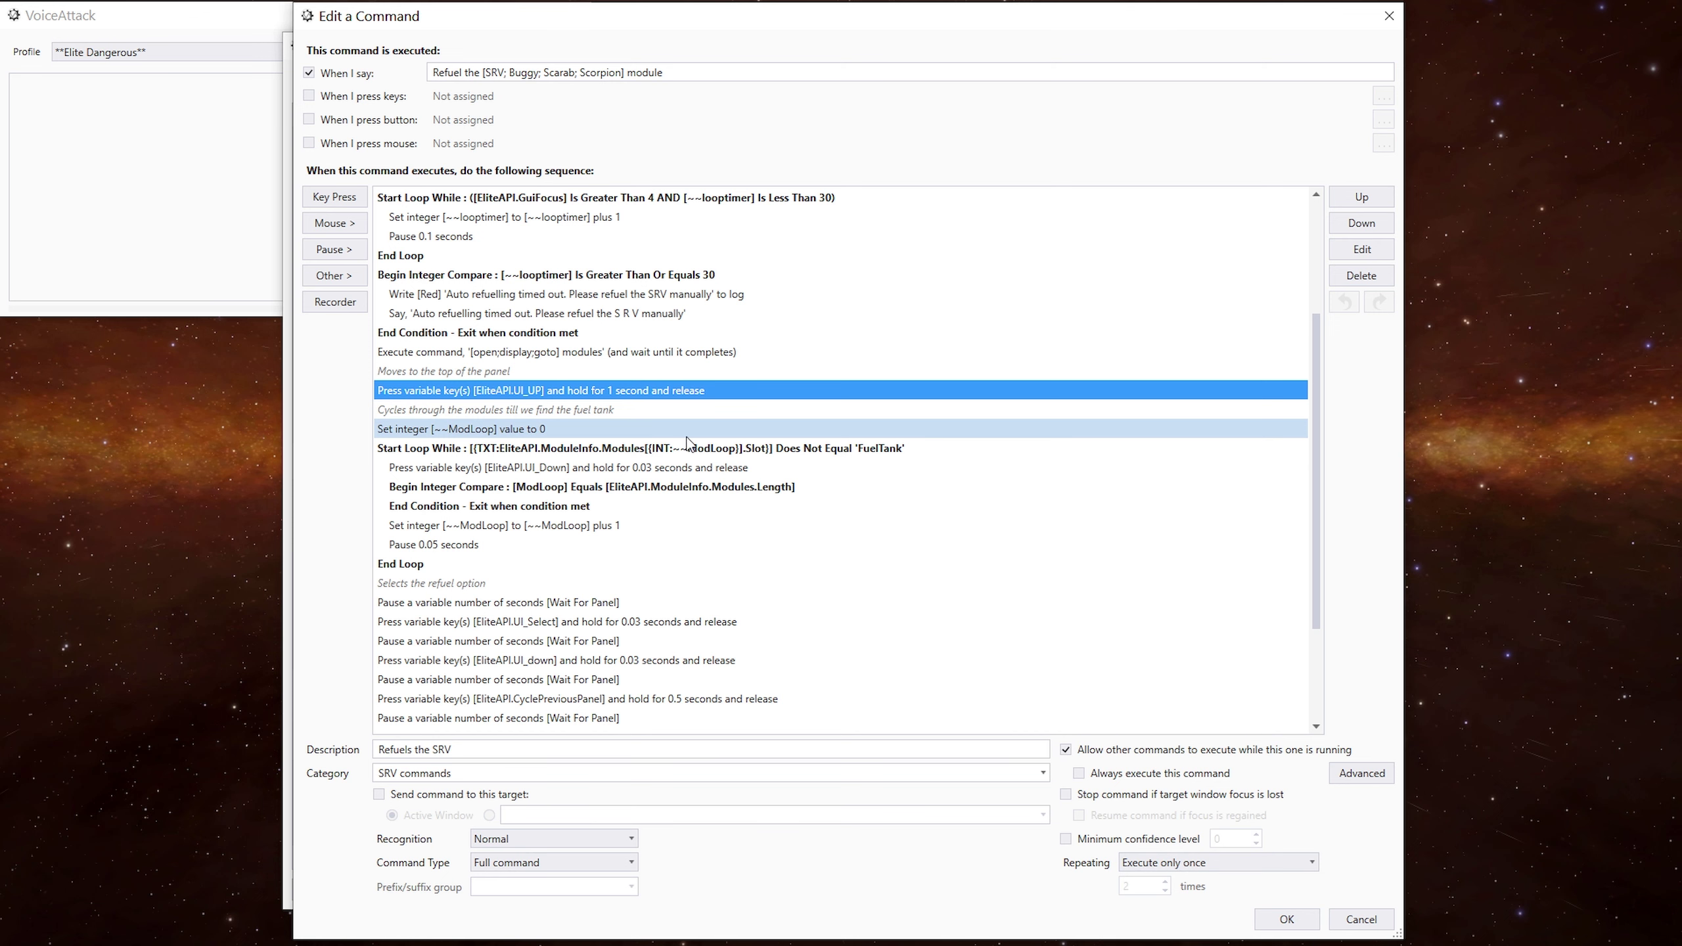
# - Examine the ModLoop counter and the FuelTank search loop, including its UI_Down key press, module length check and counter increment
pyautogui.click(560, 432)
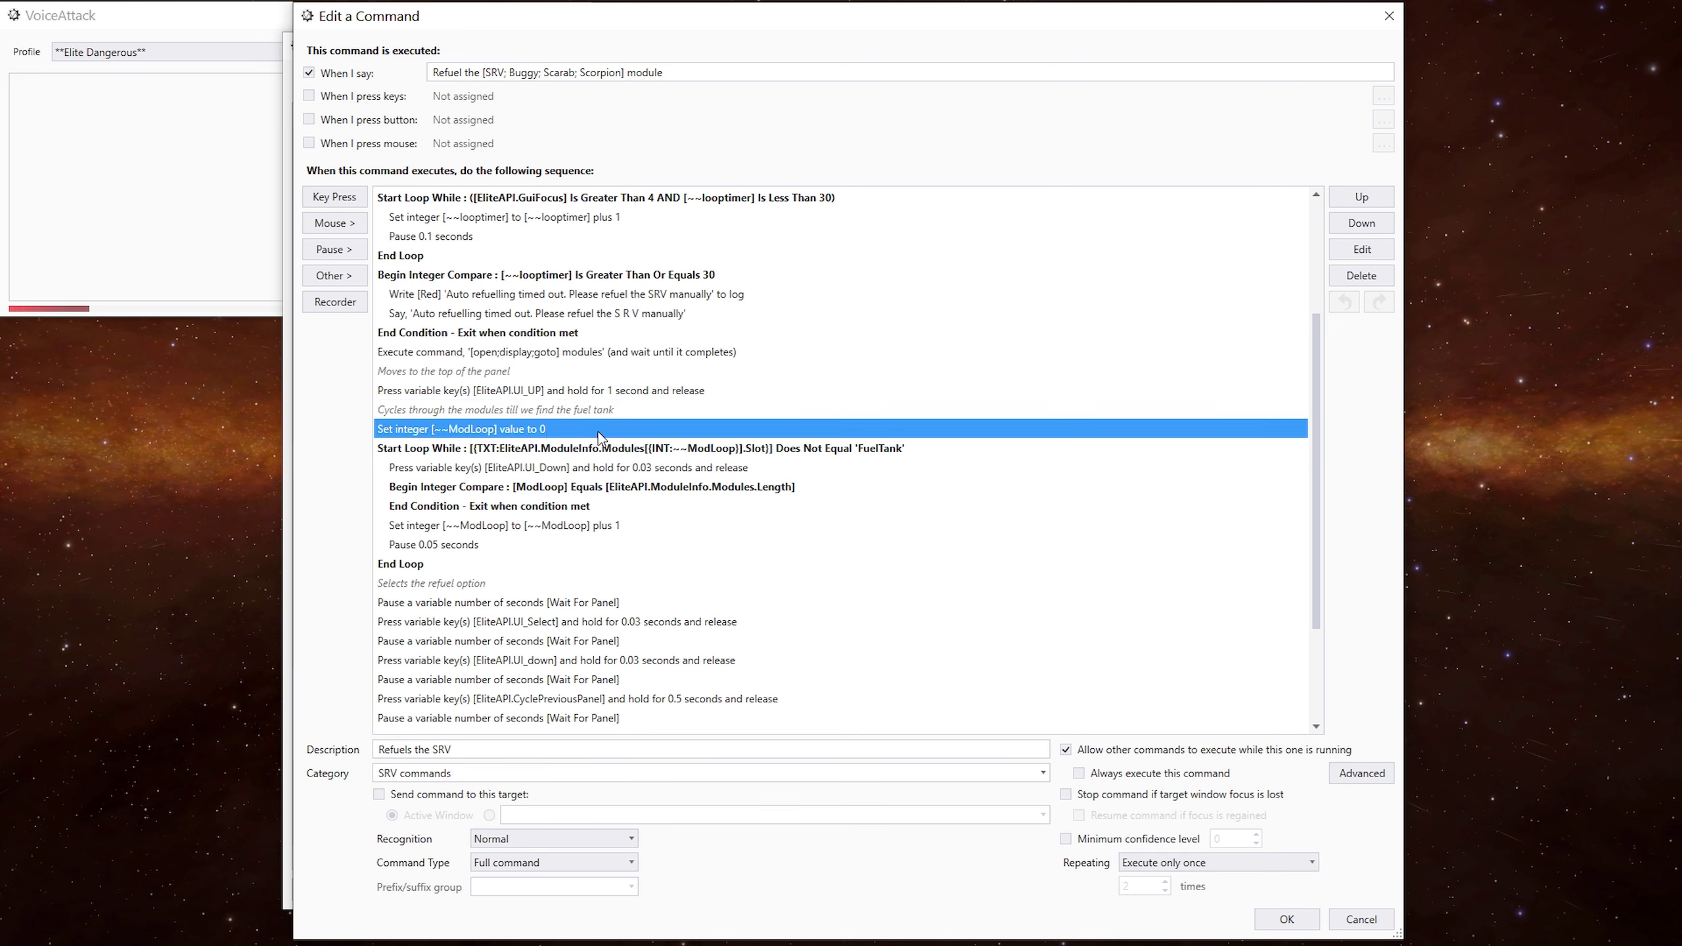
pyautogui.click(669, 452)
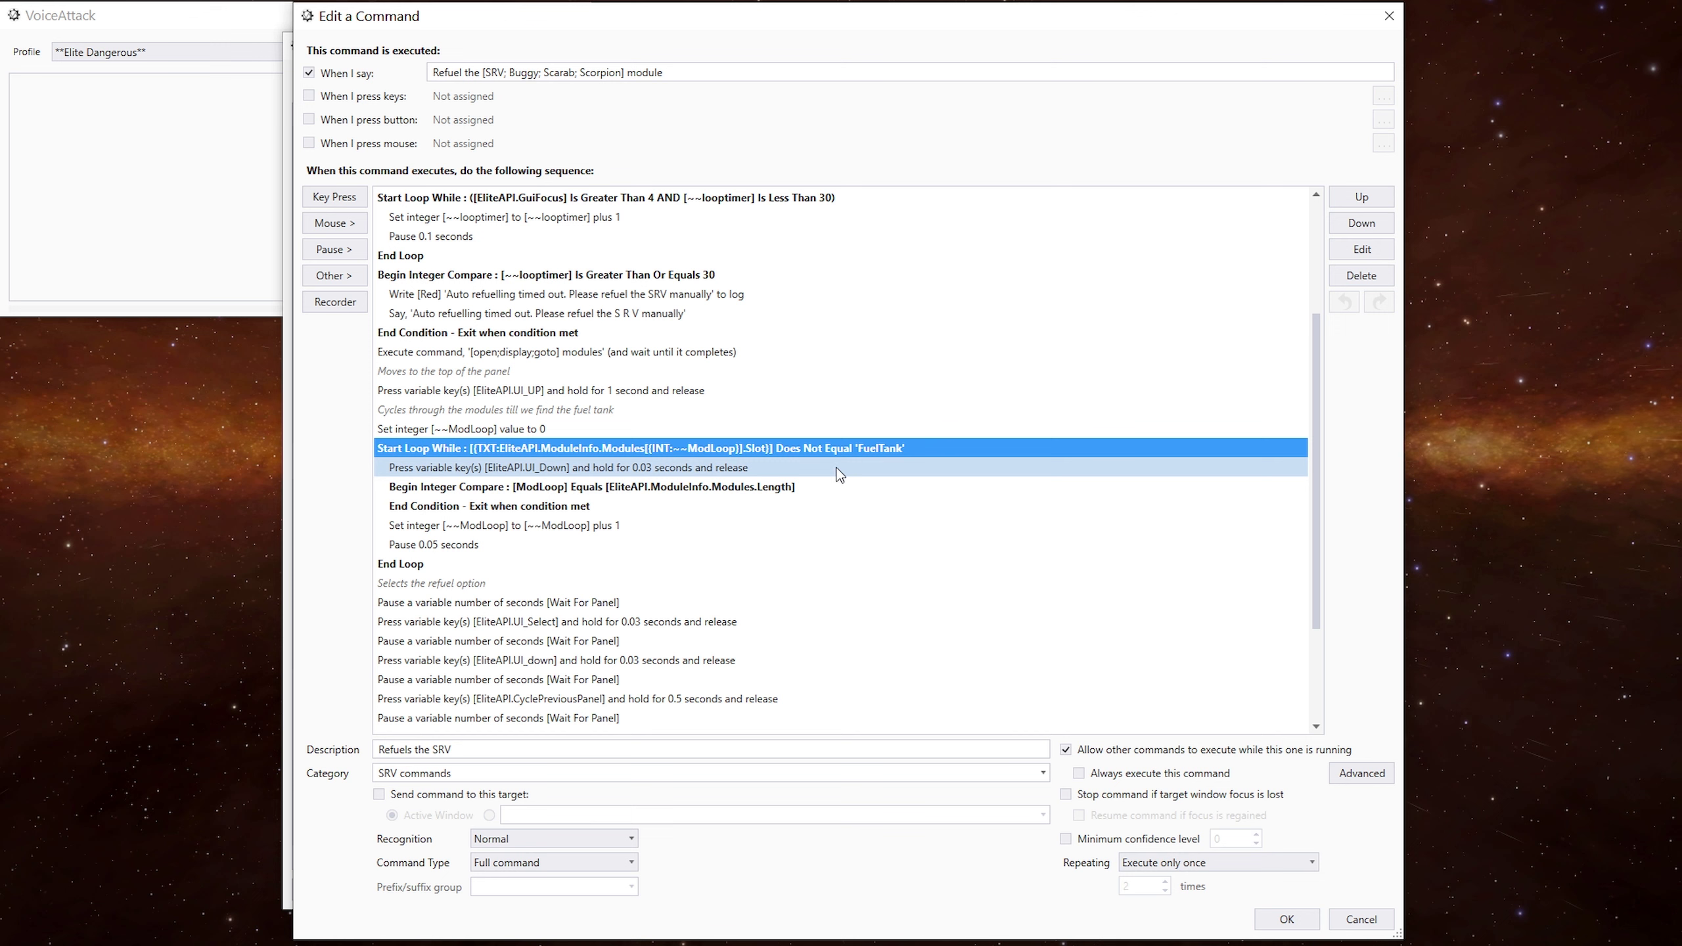
pyautogui.click(872, 461)
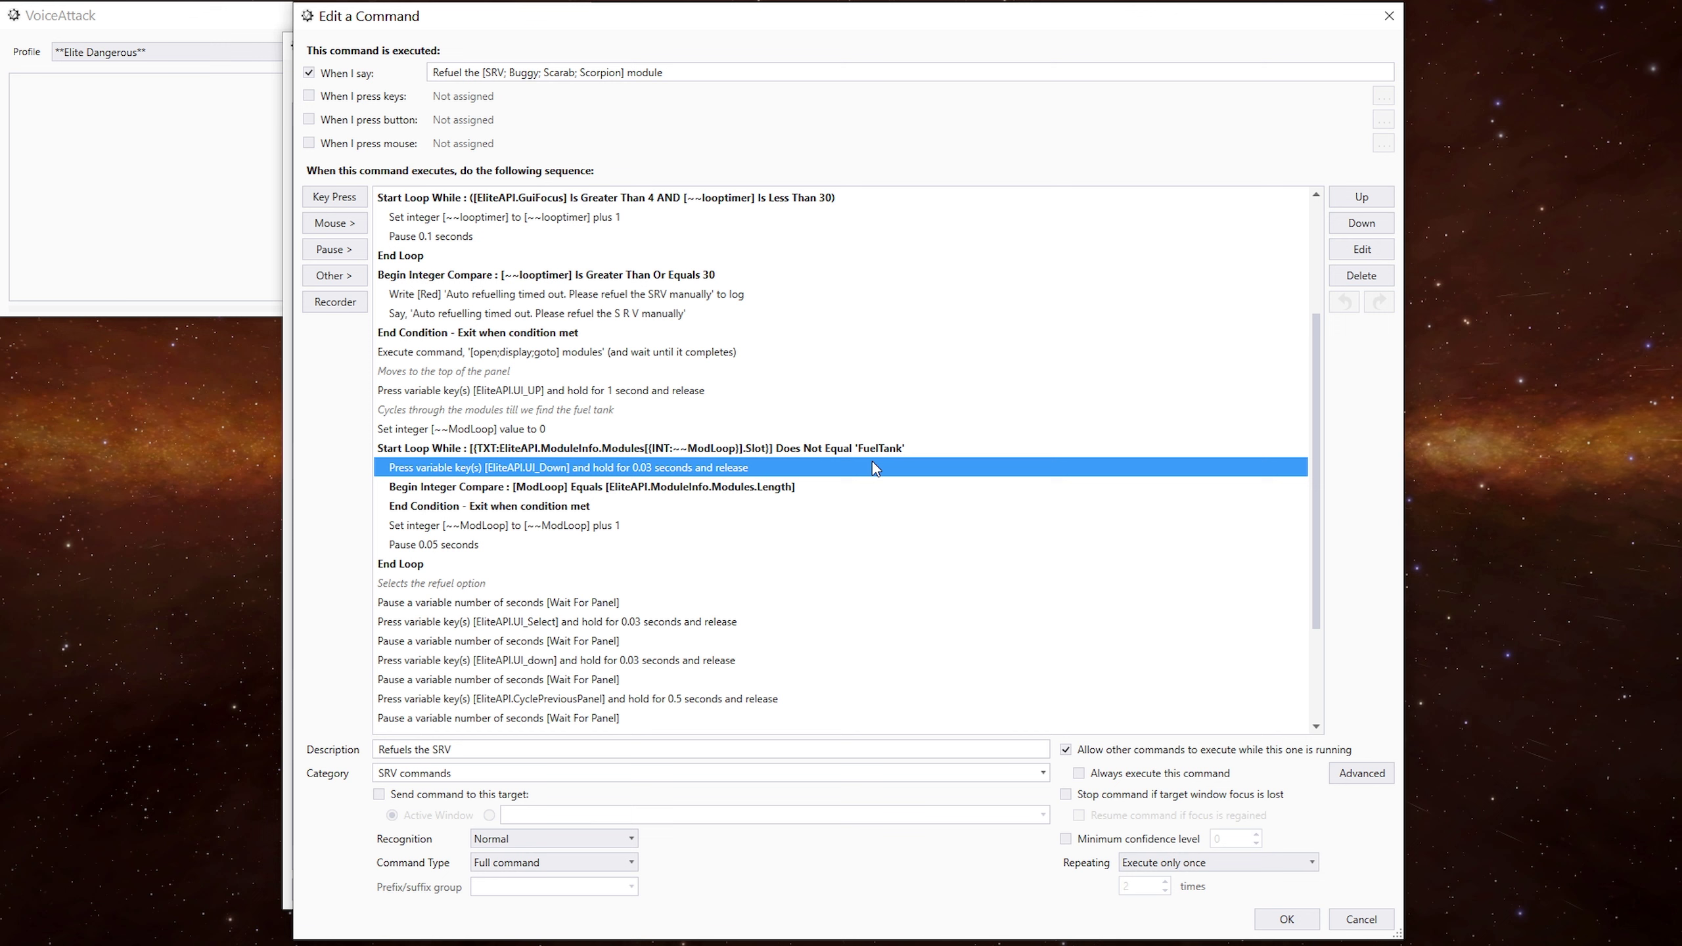
pyautogui.click(820, 486)
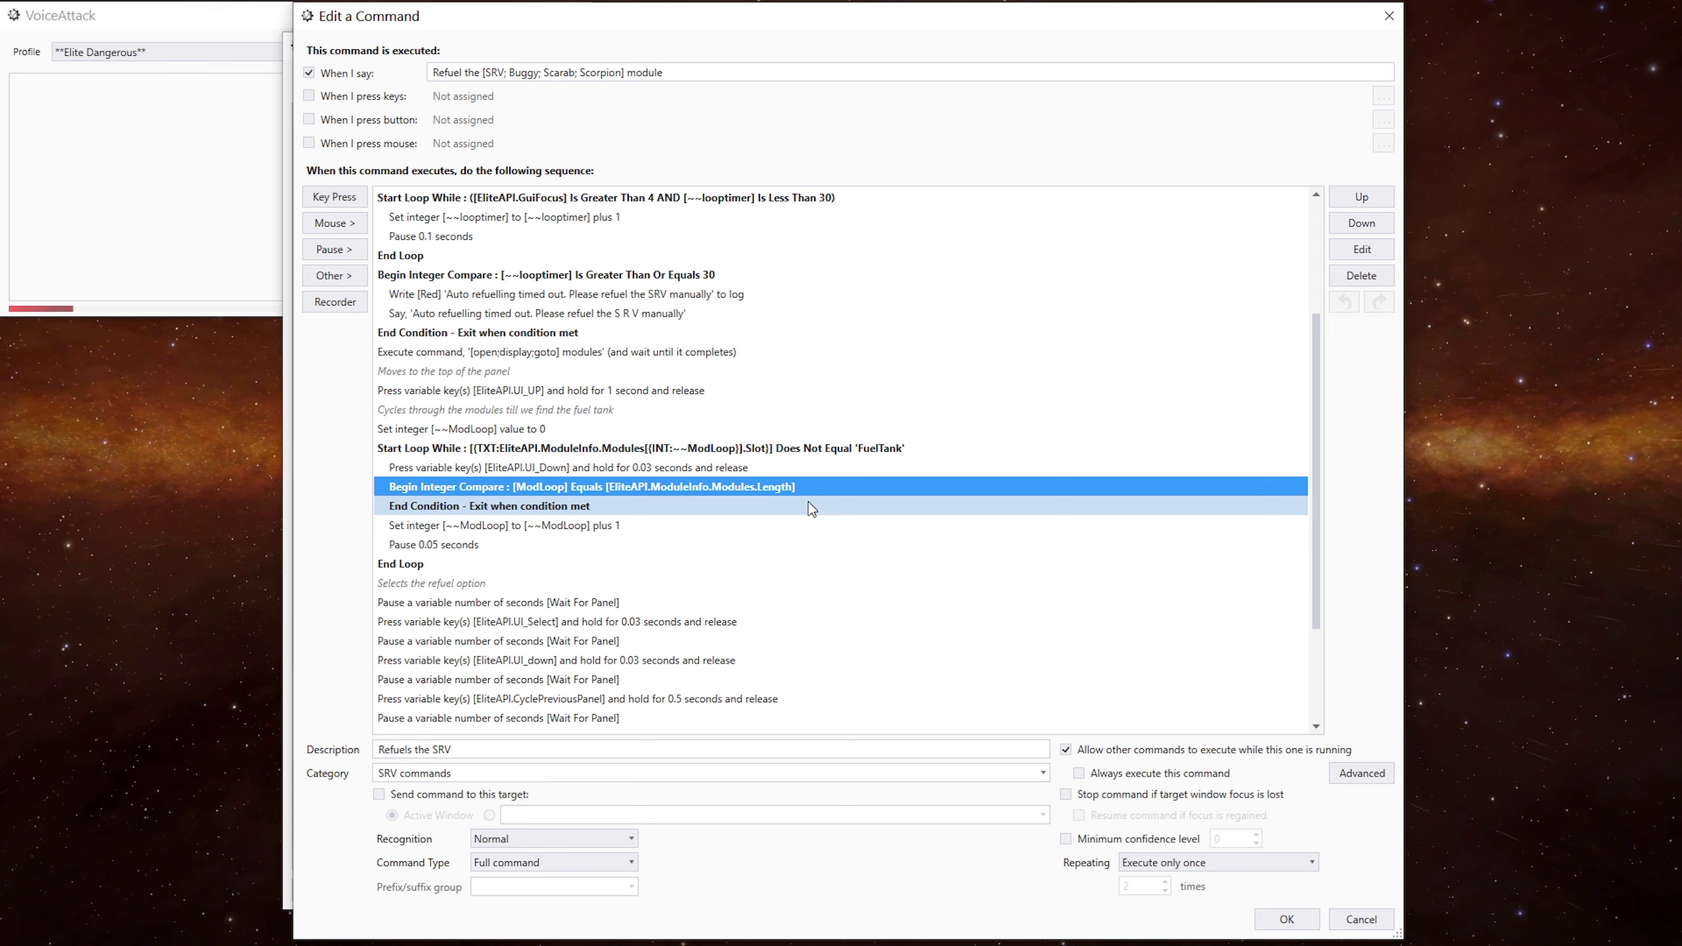
pyautogui.click(748, 526)
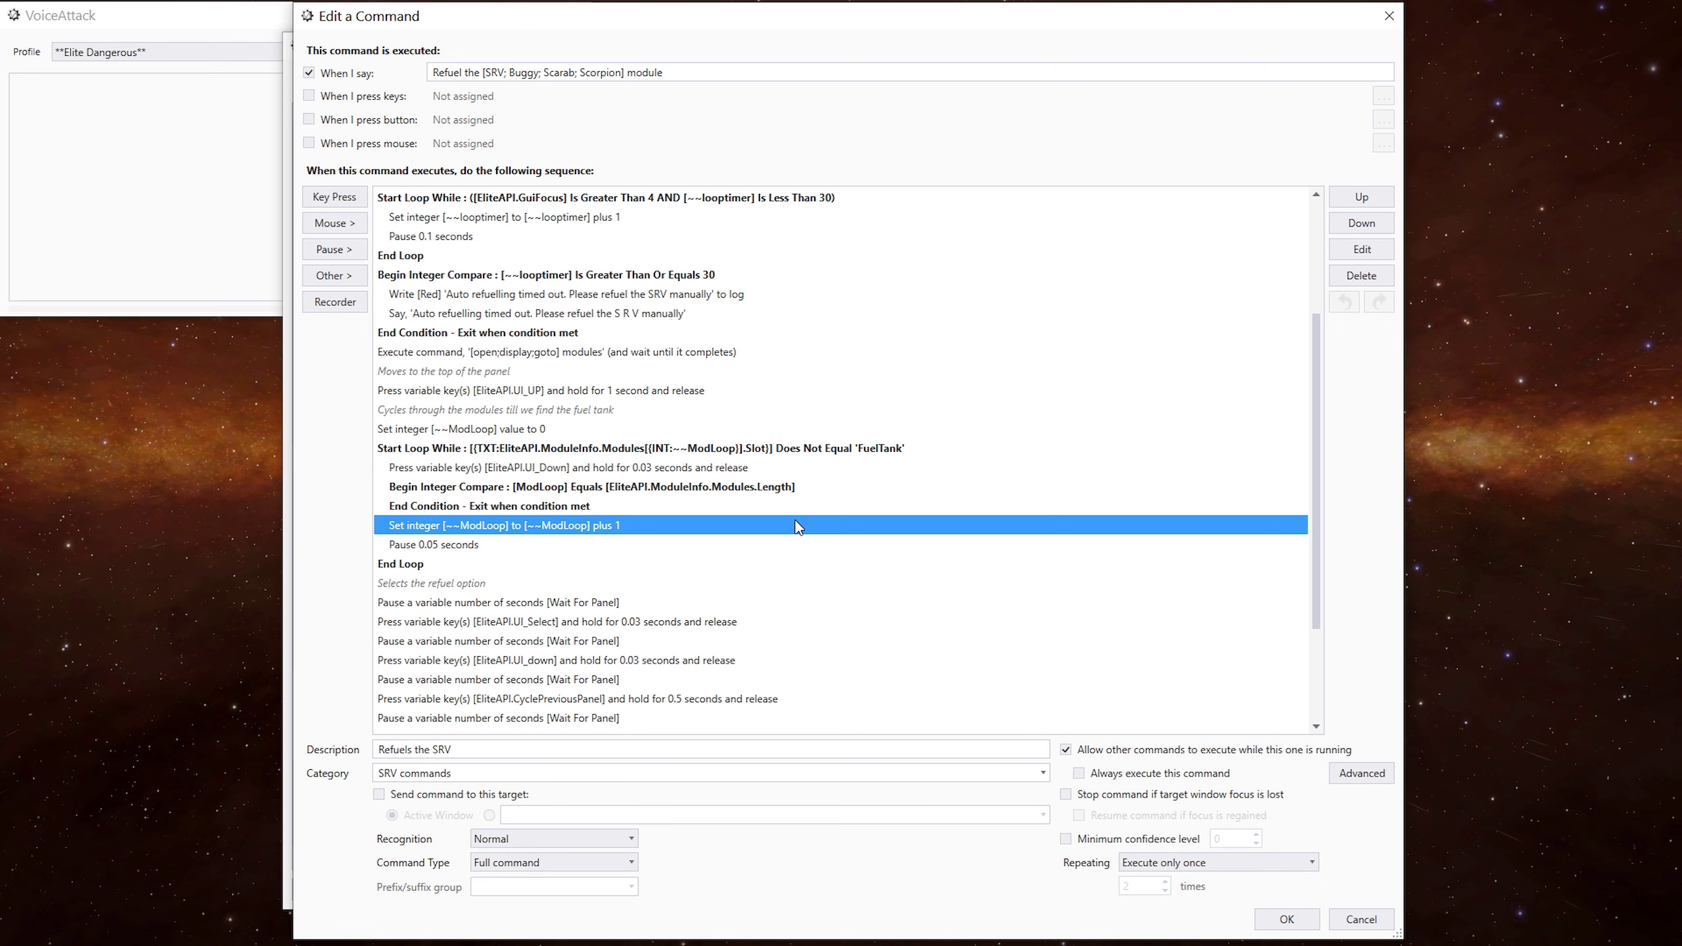
# - Examine the FuelTank search loop's 0.05-second pause and switch to Elite Dangerous with the SRV's Modules list open
pyautogui.click(778, 544)
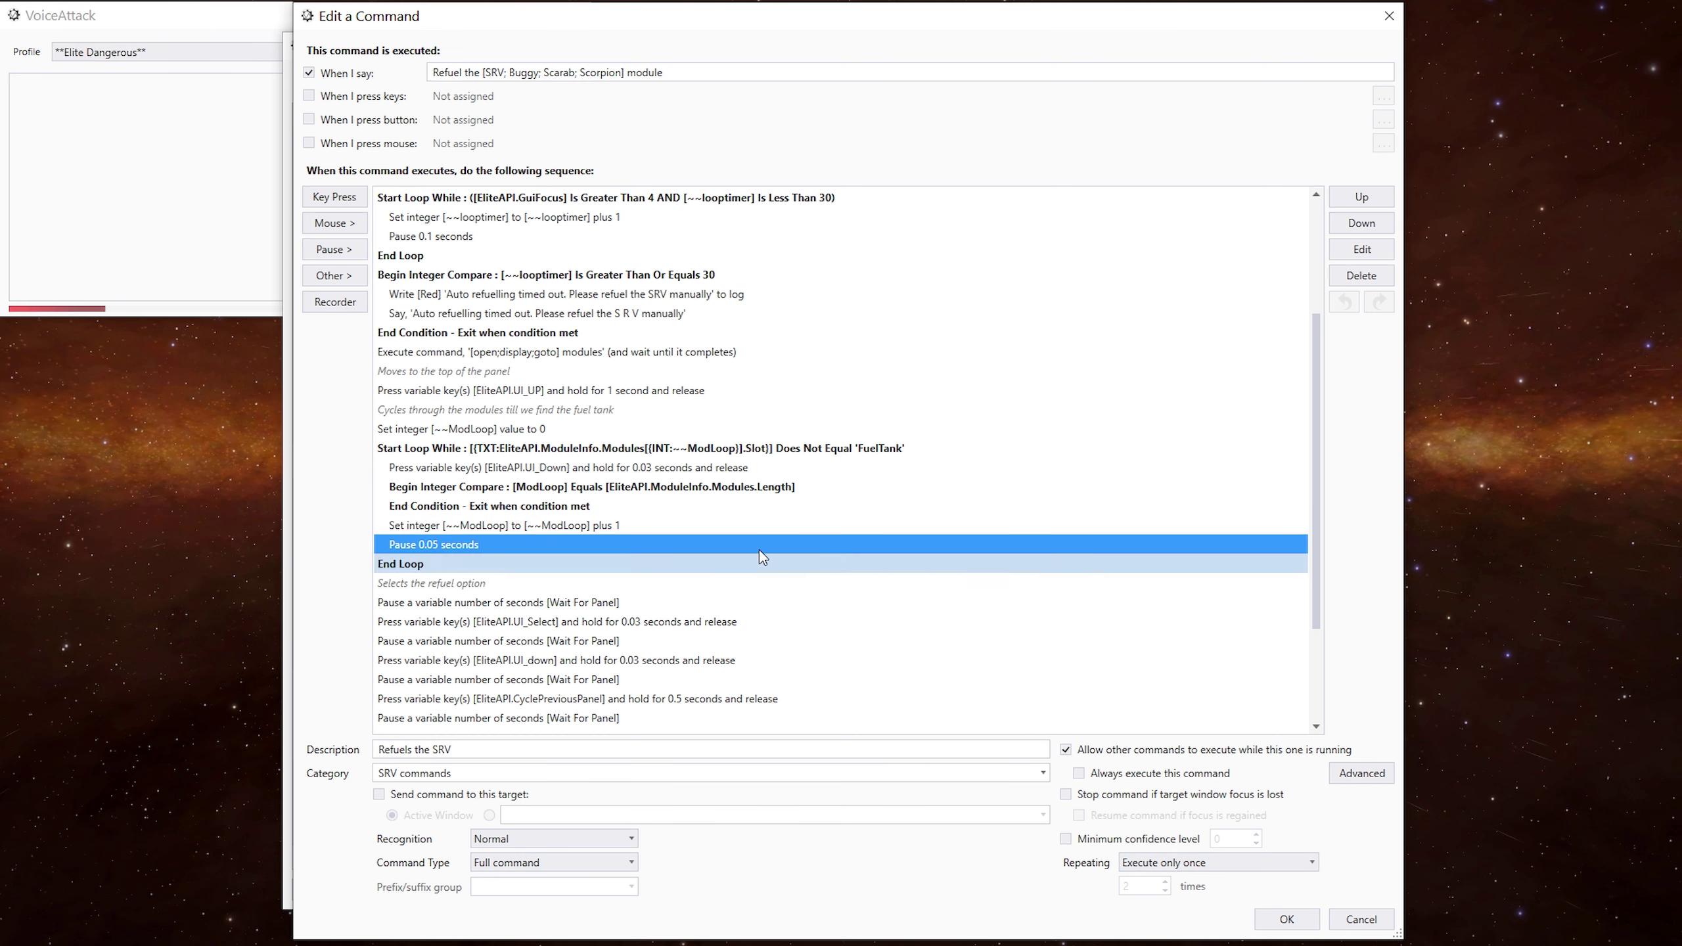
pyautogui.click(1468, 216)
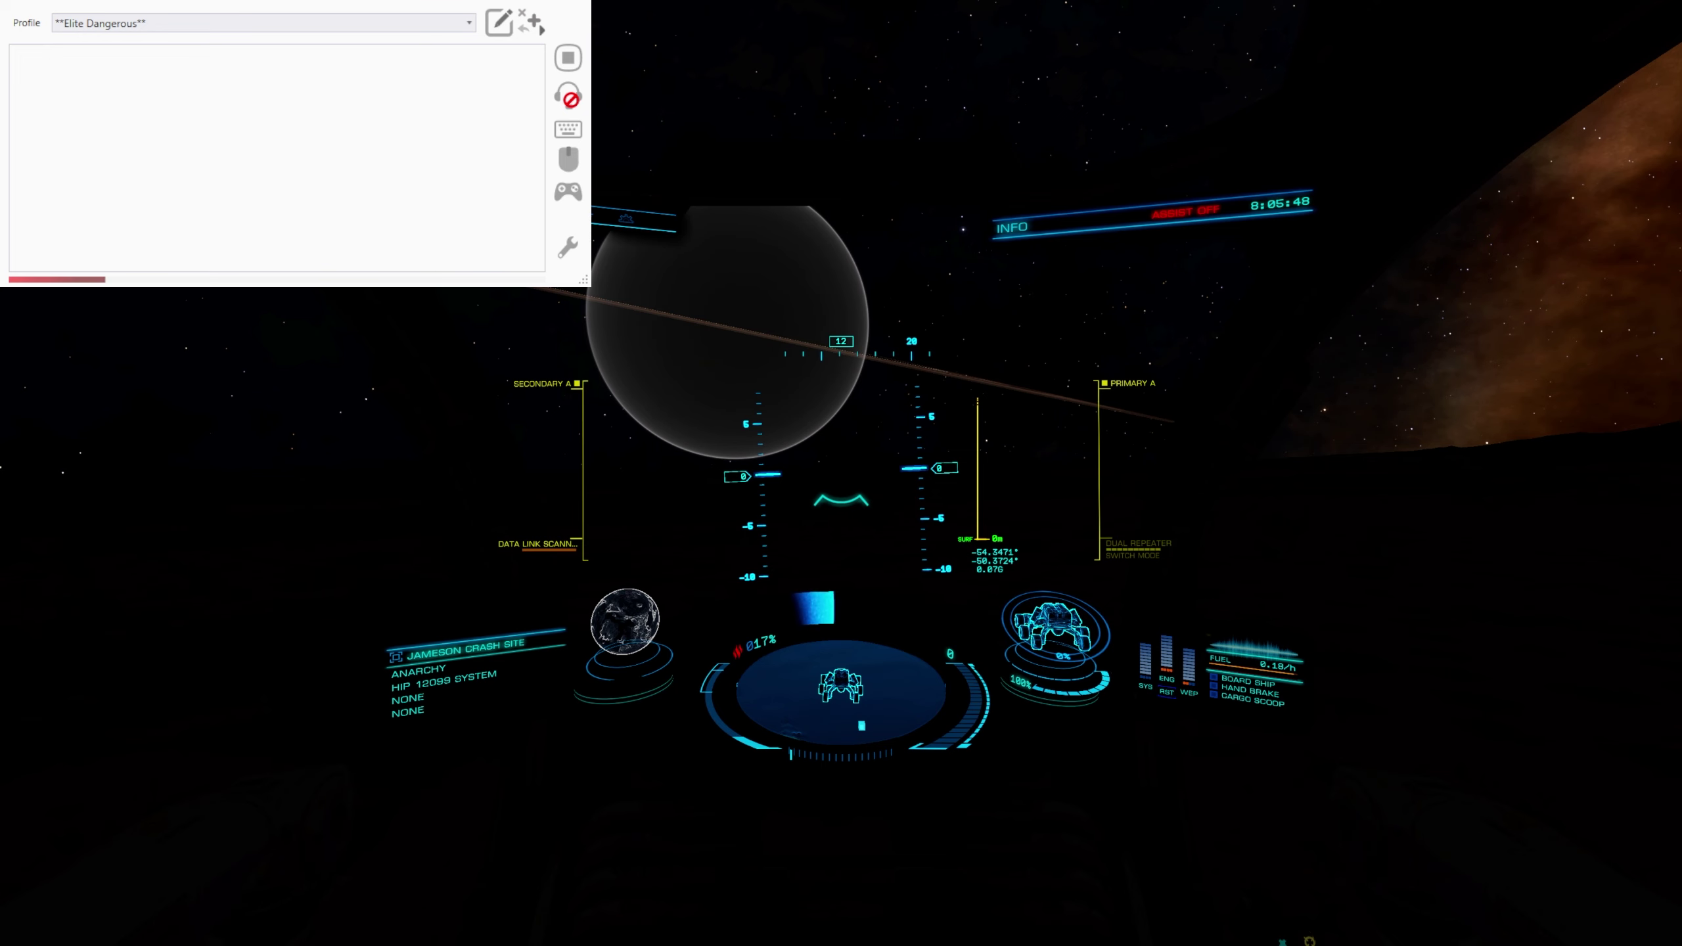
pyautogui.press('e')
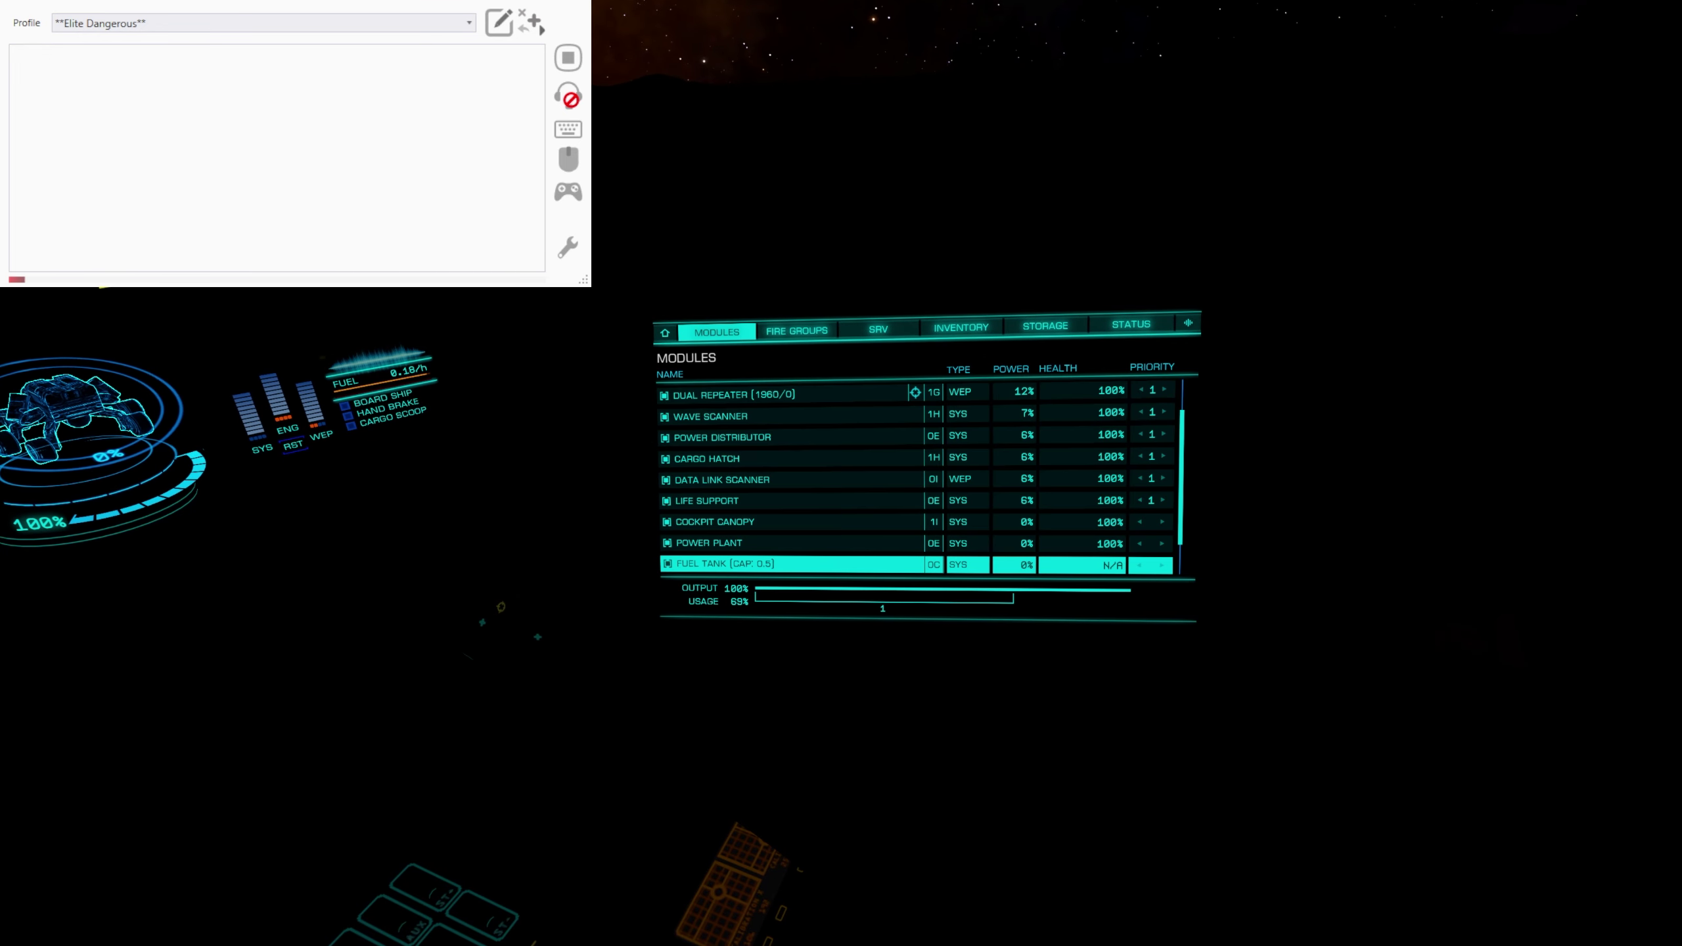
# - Step down the SRV's module list one entry at a time, from Shield Generator towards the fuel tank
pyautogui.press('s')
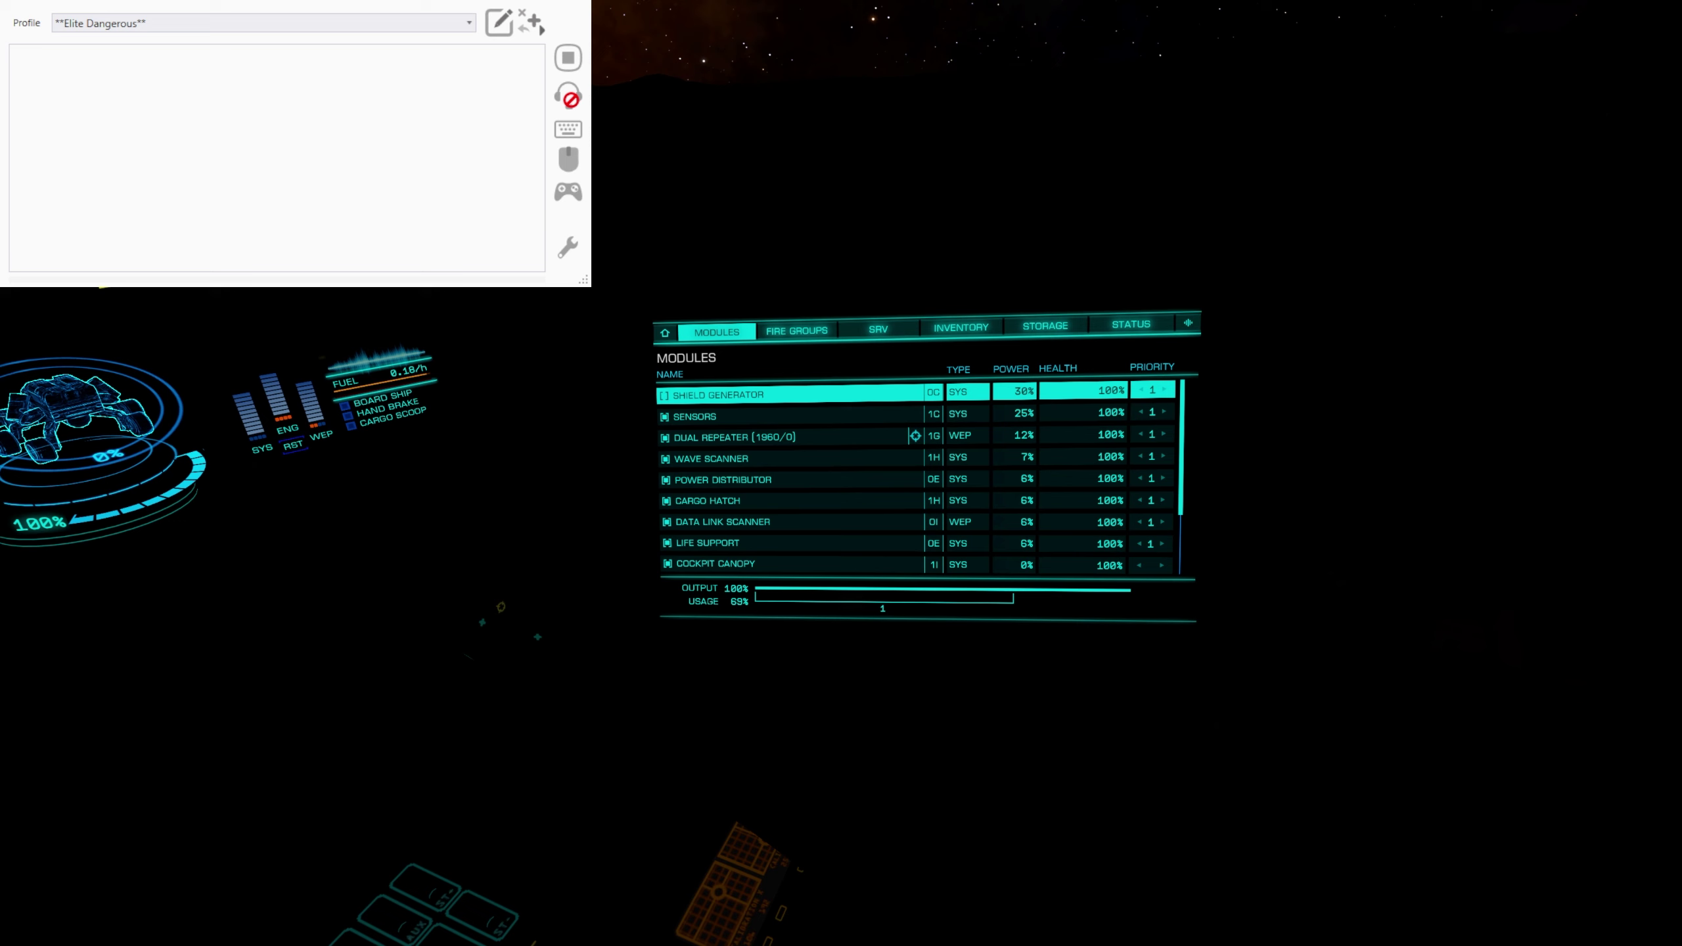
pyautogui.press('s')
pyautogui.press('s')
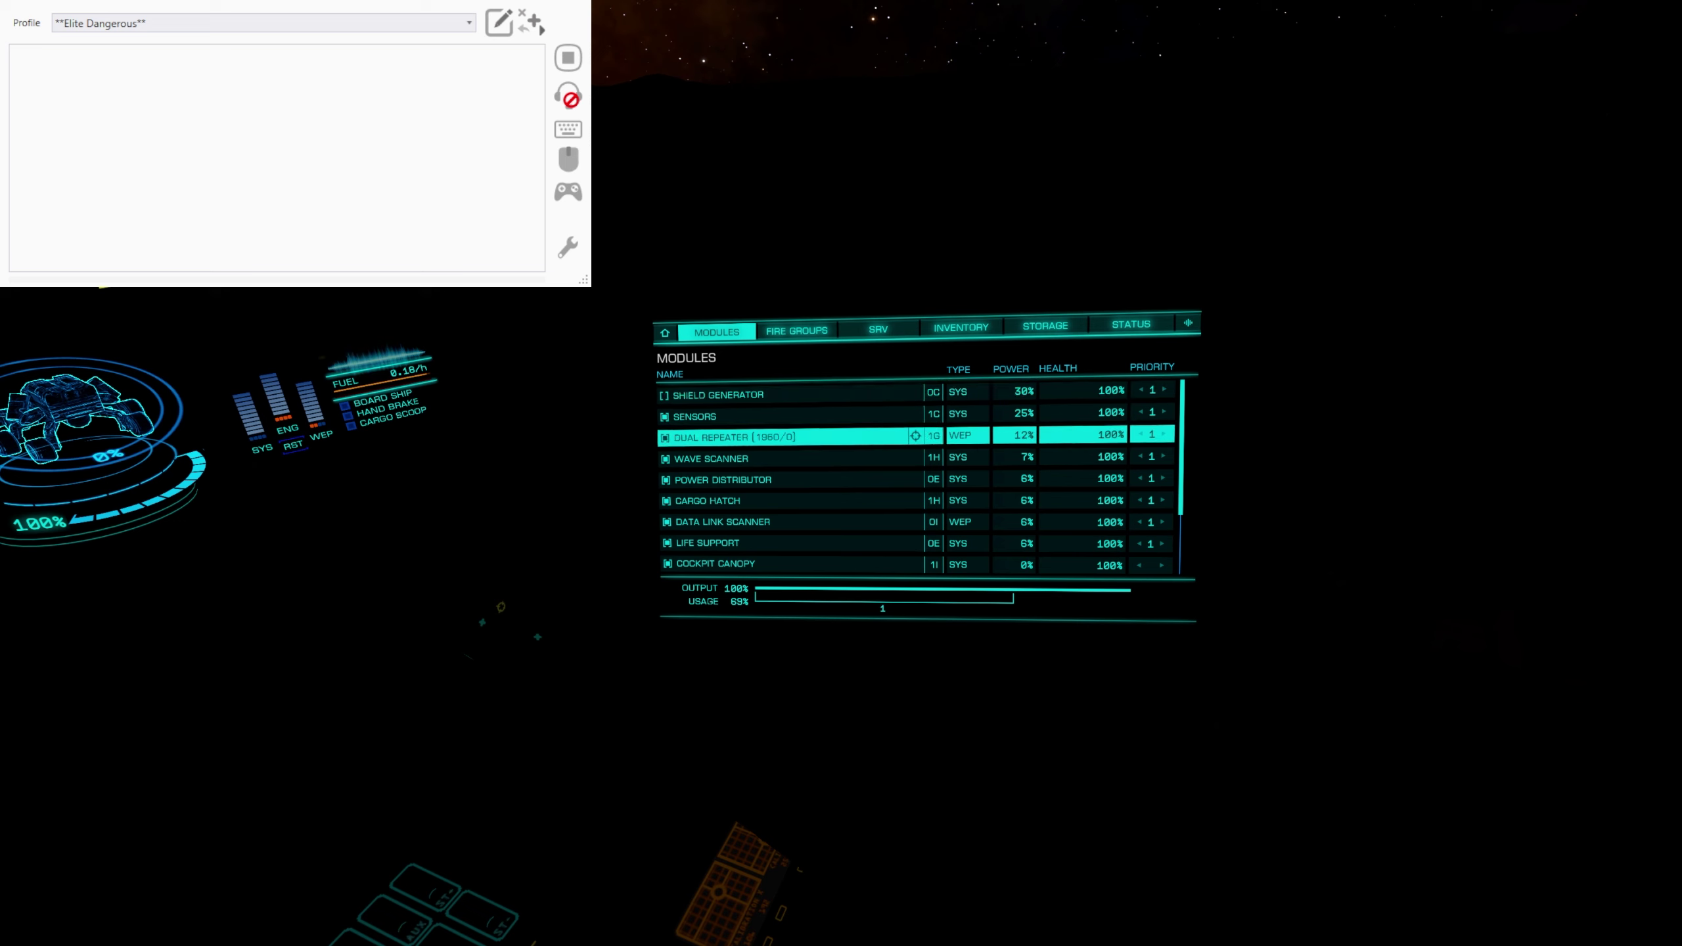
pyautogui.press('s')
pyautogui.press('s')
pyautogui.press('s')
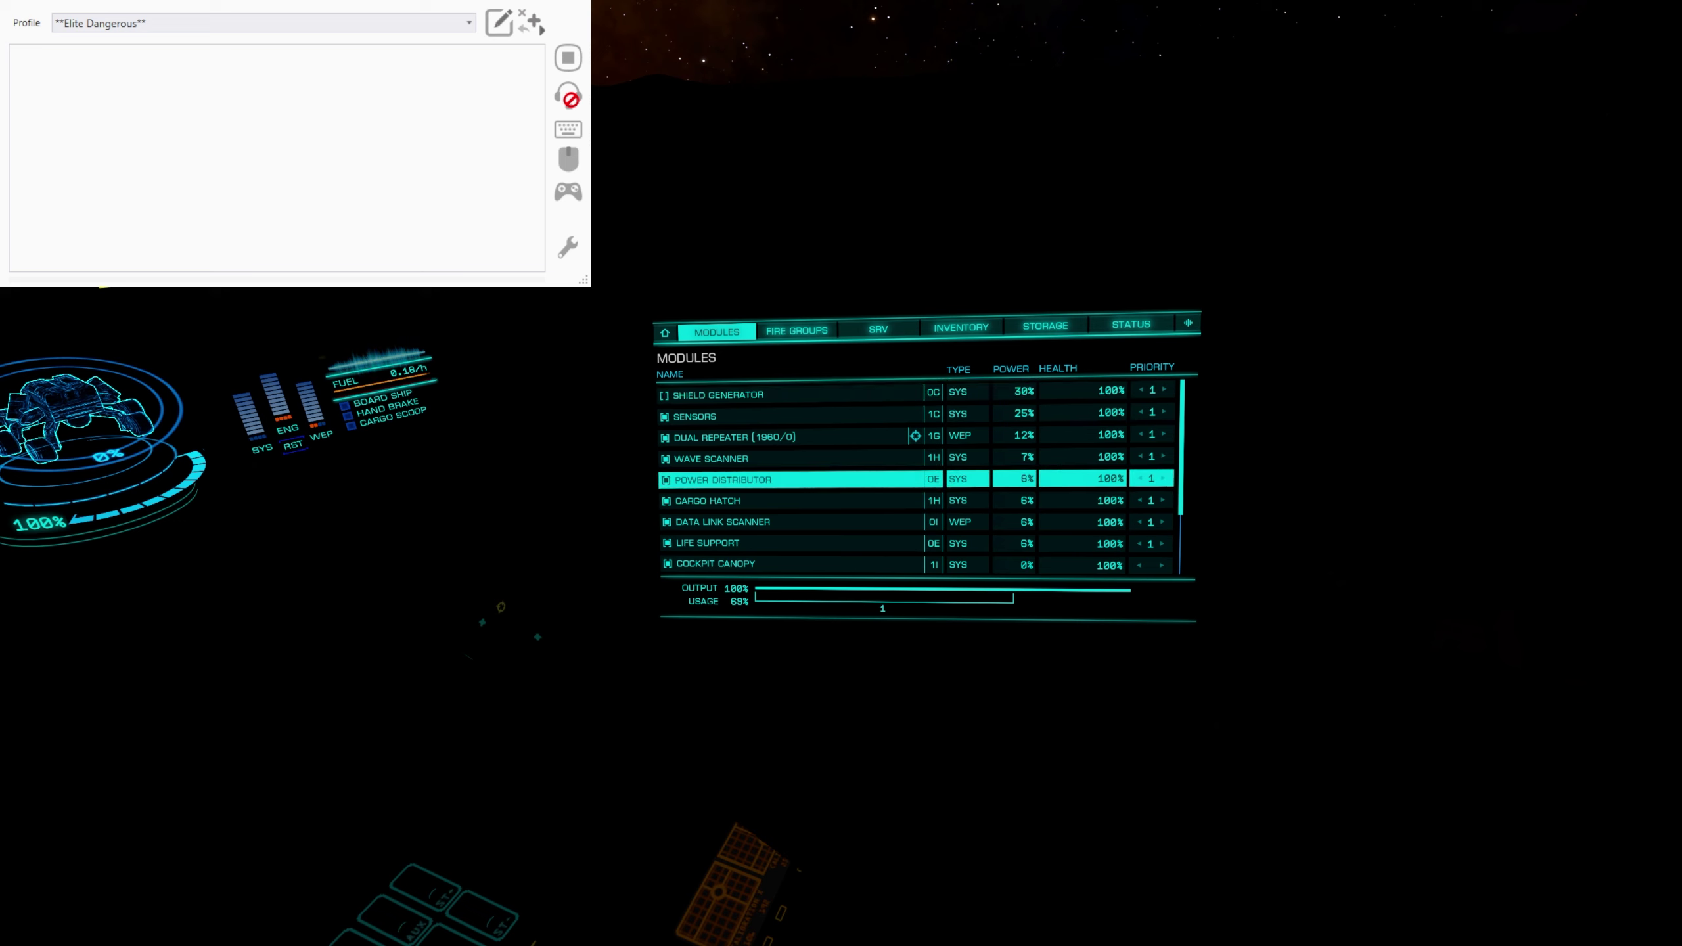
pyautogui.press('s')
pyautogui.press('s')
pyautogui.press('s')
pyautogui.press('s')
pyautogui.press('s')
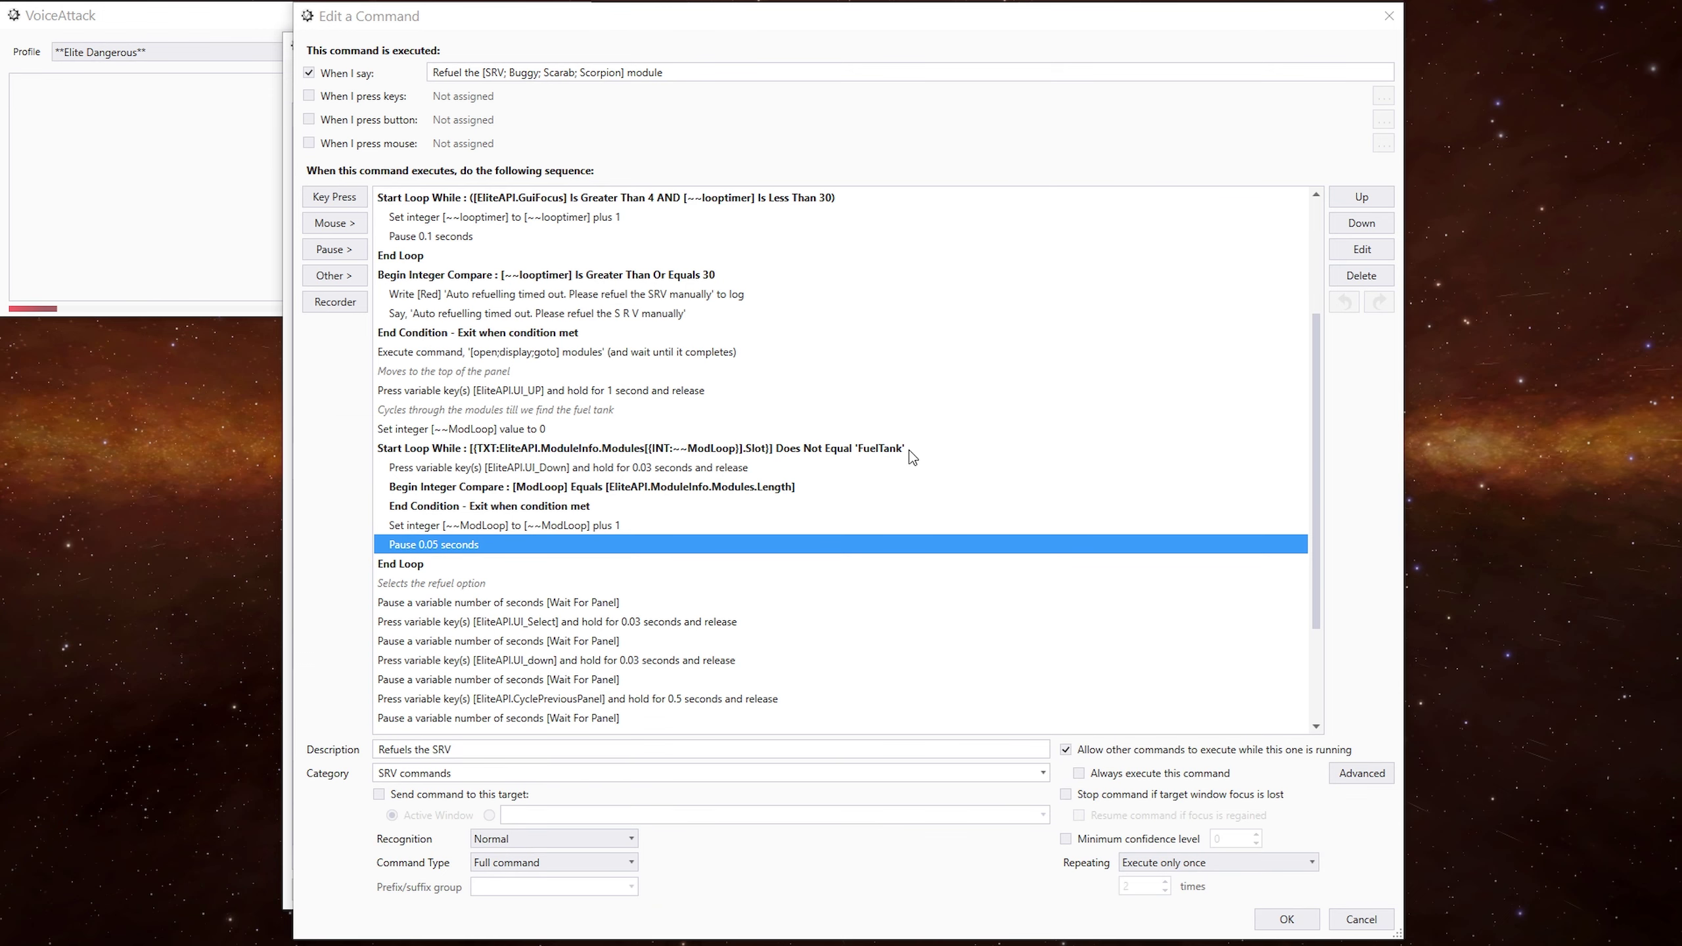
# - Examine the module refuel command's final actions, from the refuel option comment to the right panel reset, and close the command
pyautogui.click(701, 582)
pyautogui.scroll(-3, 688, 504)
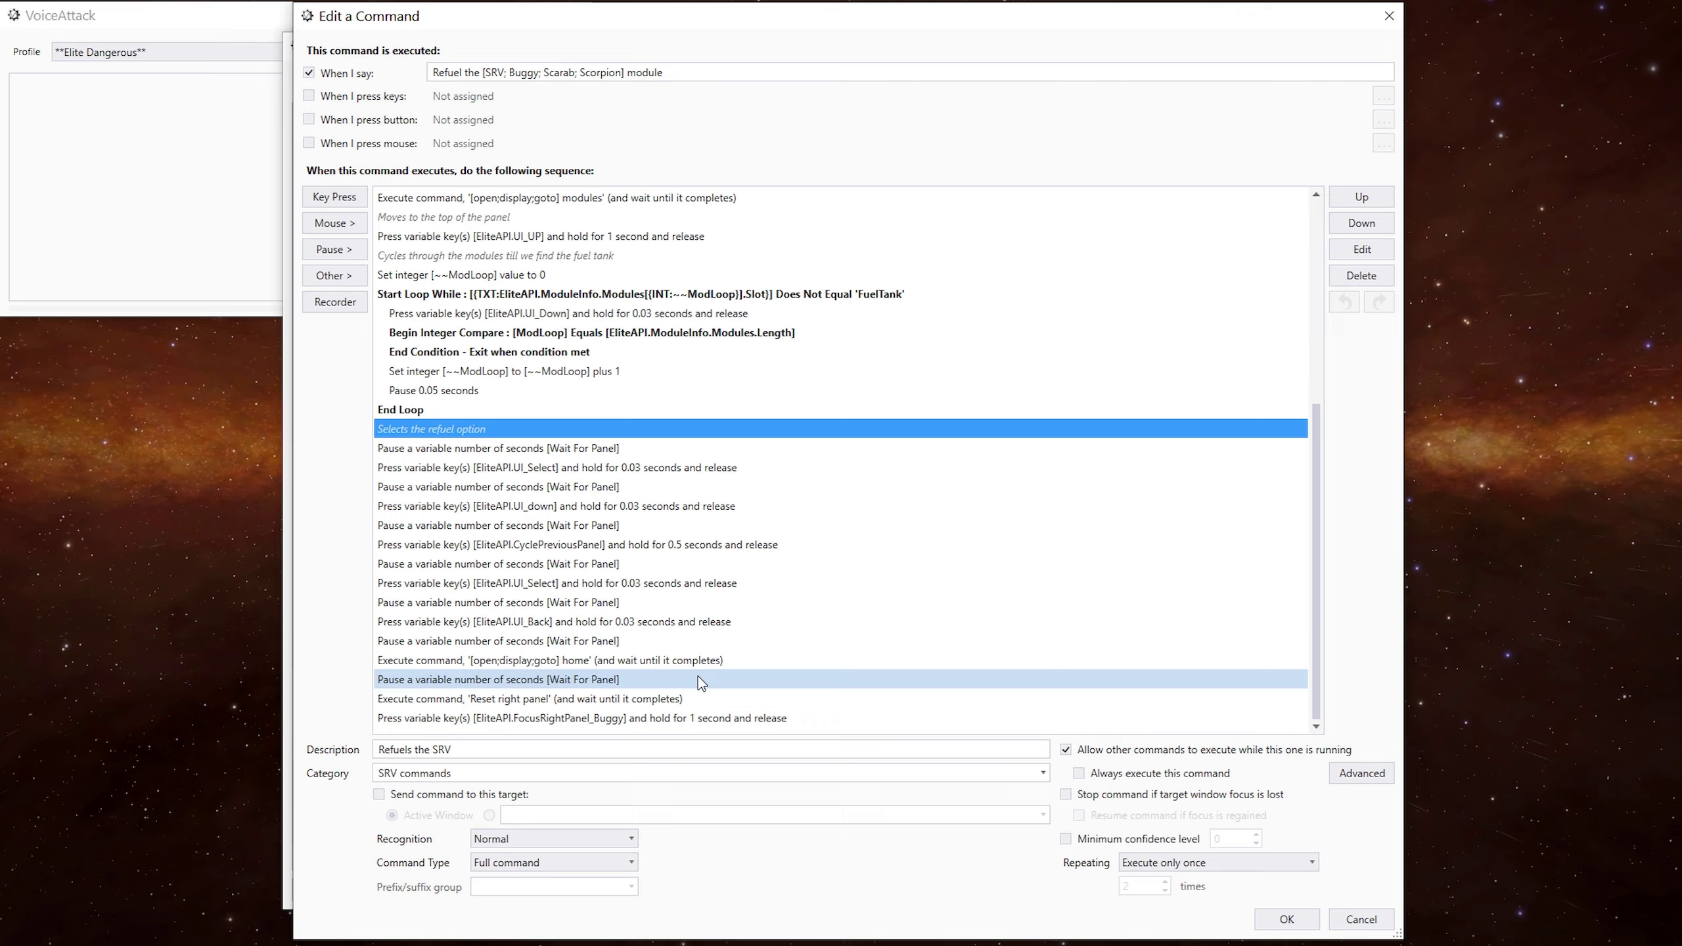
pyautogui.press('Escape')
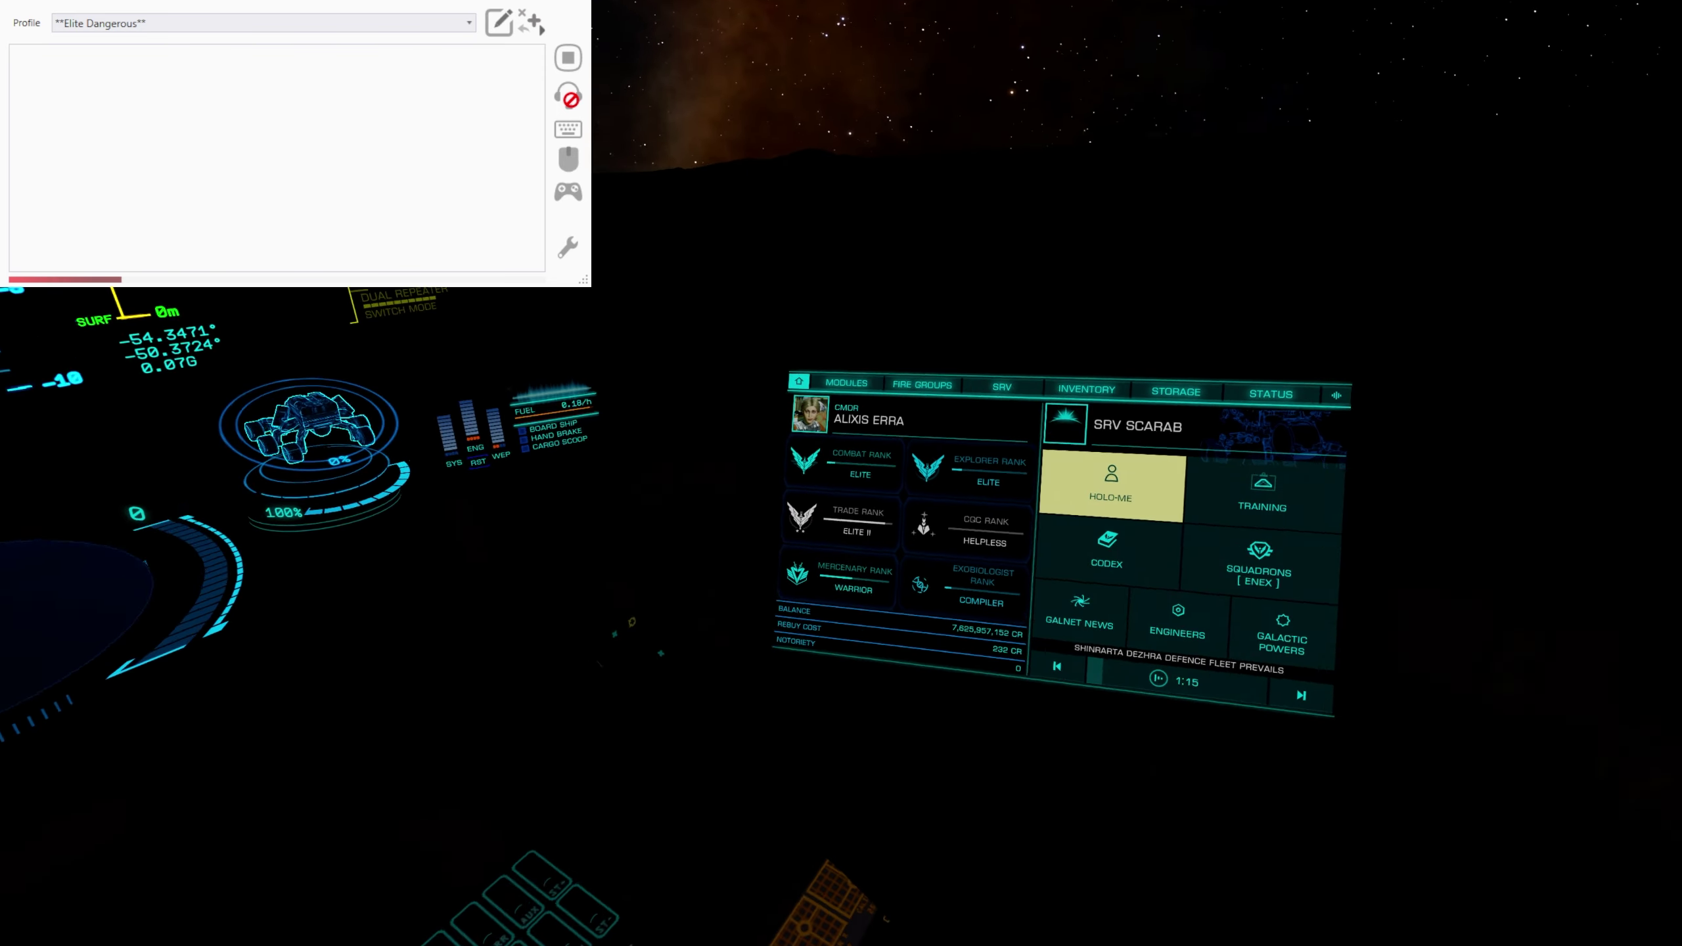
# - In Elite Dangerous, open the fuel tank module, highlight its Refuel SRV option, and back out without refuelling
pyautogui.press('e')
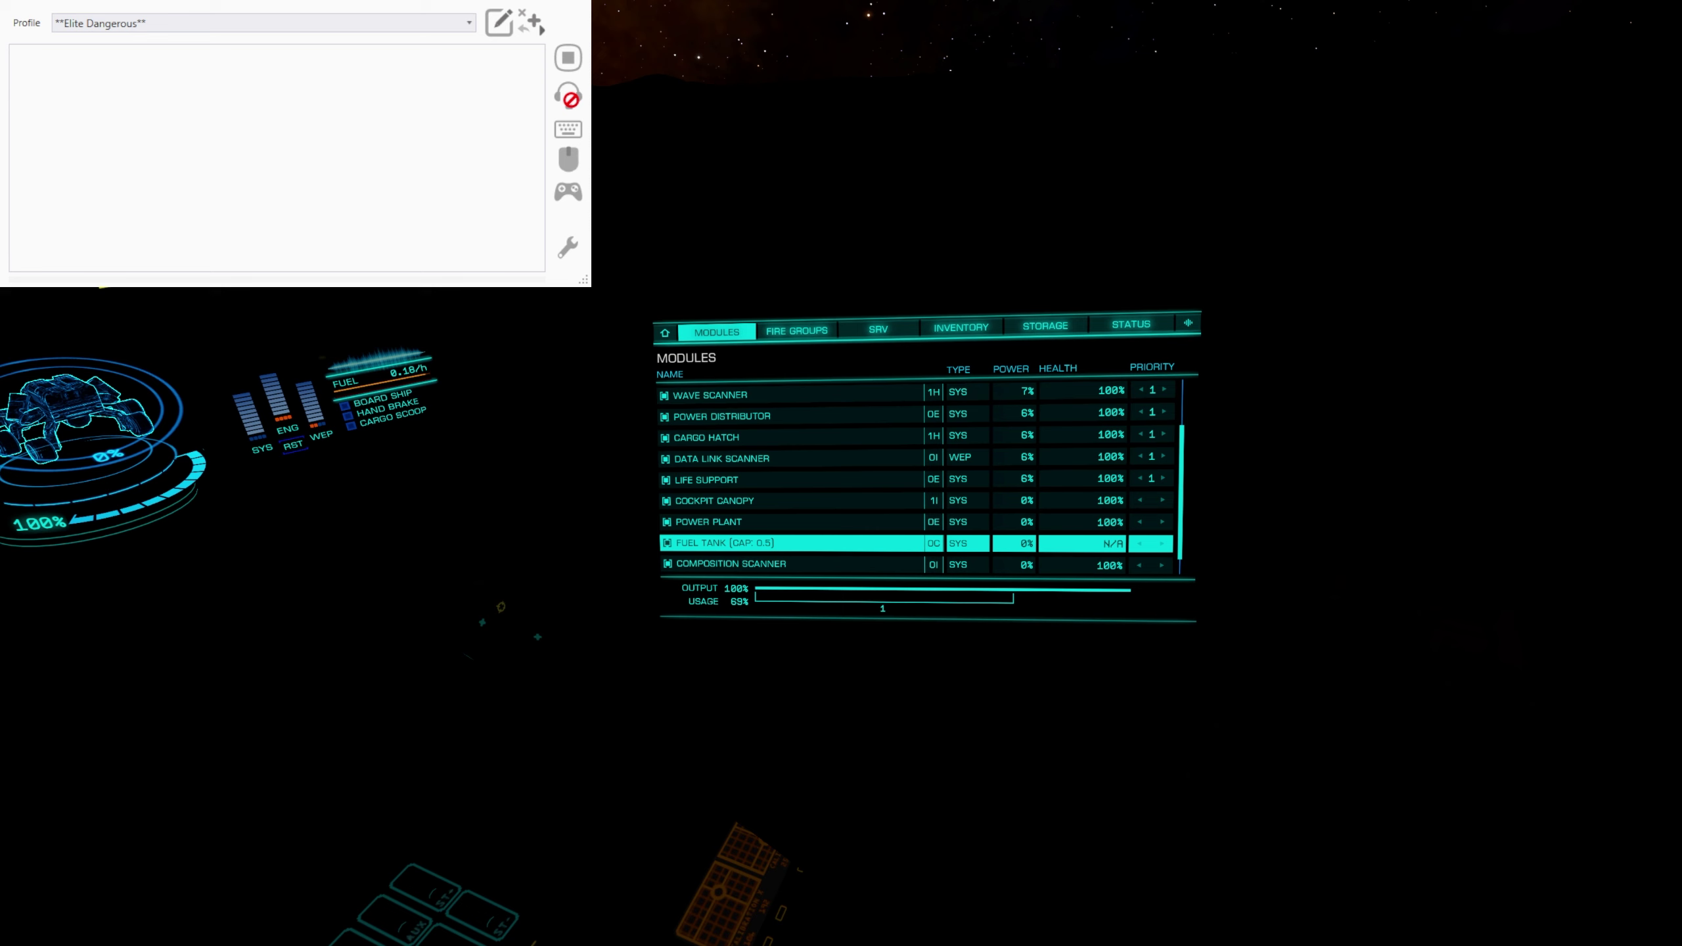
pyautogui.press('space')
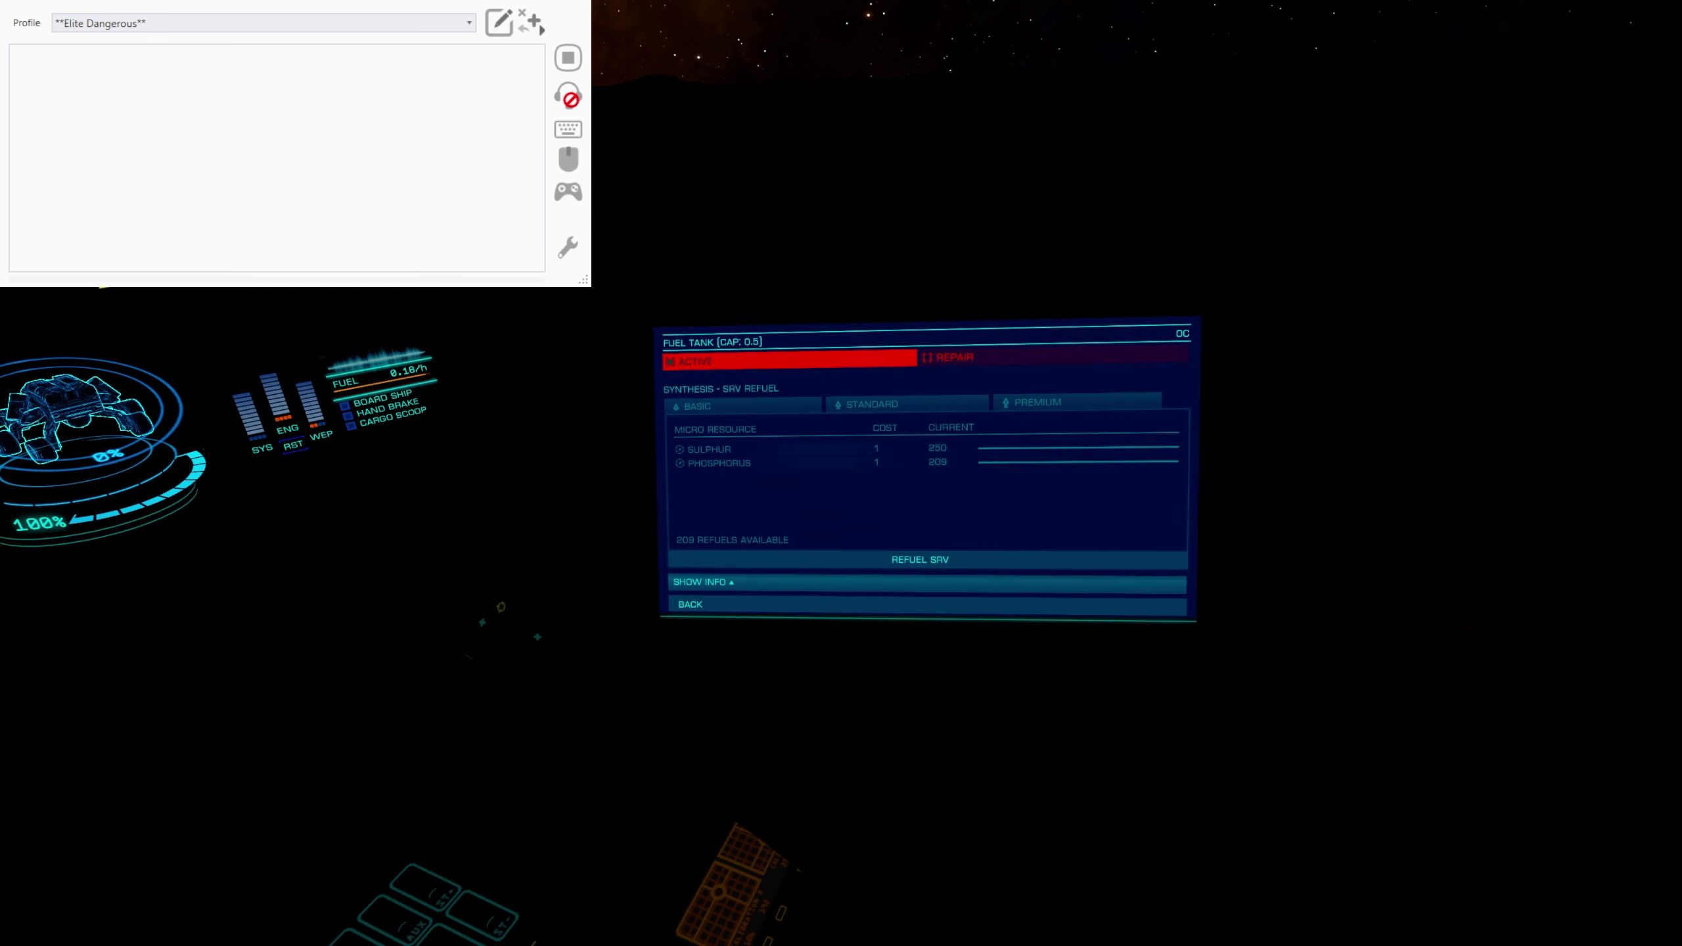
pyautogui.press('s')
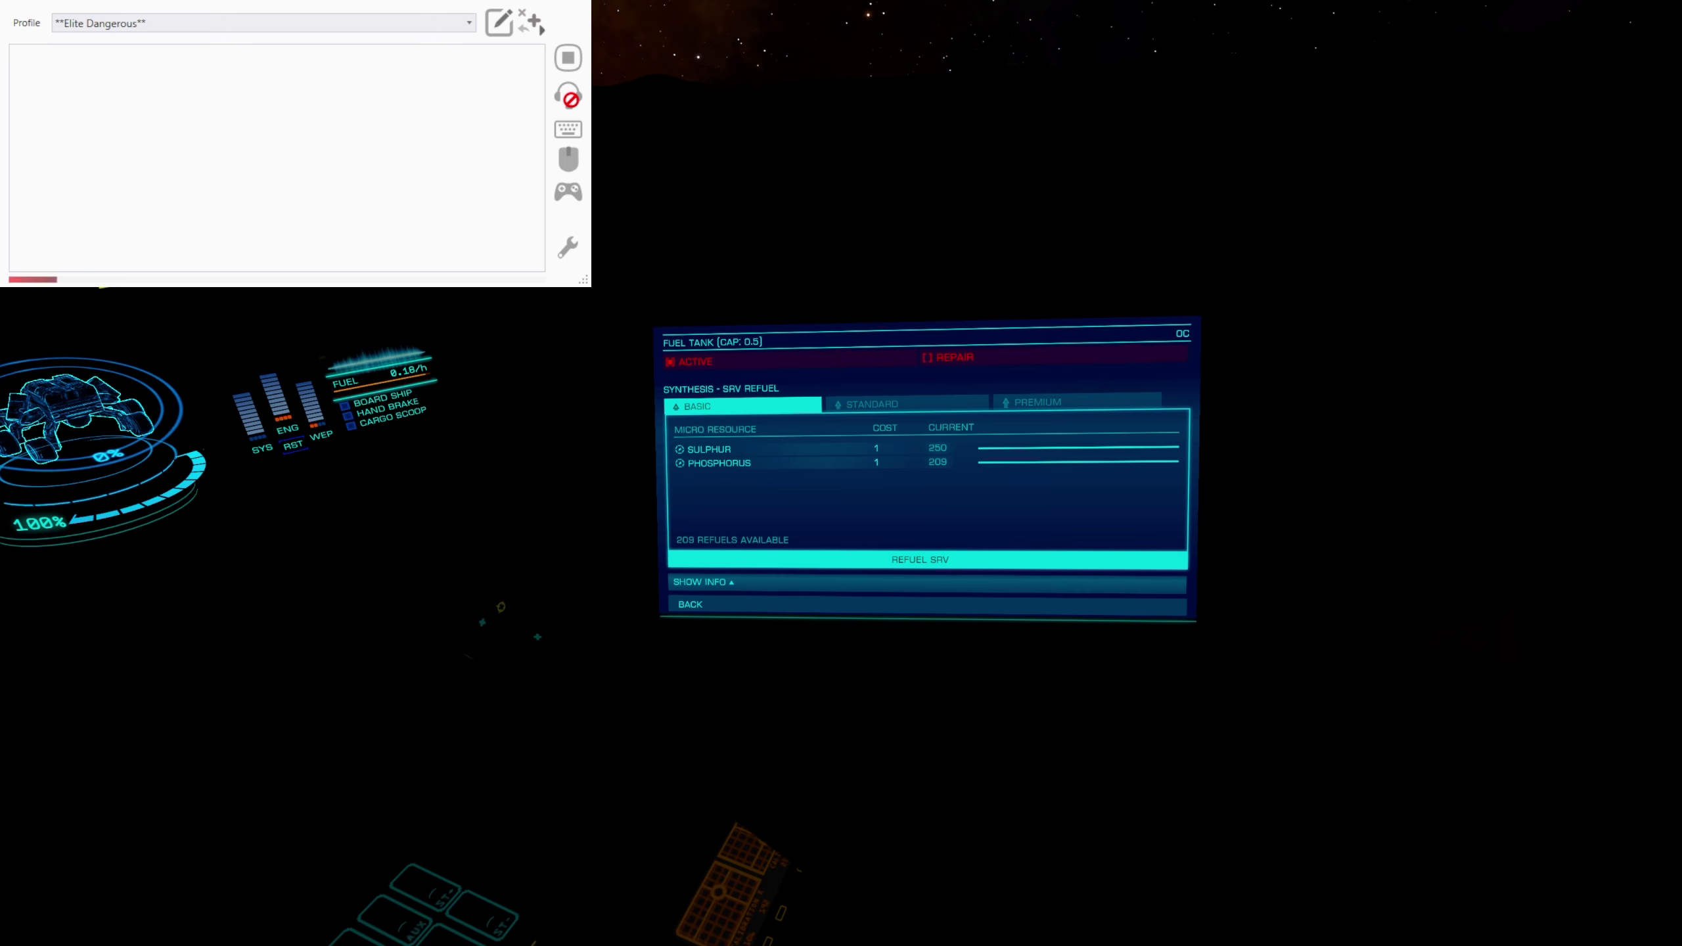
pyautogui.press('BackSpace')
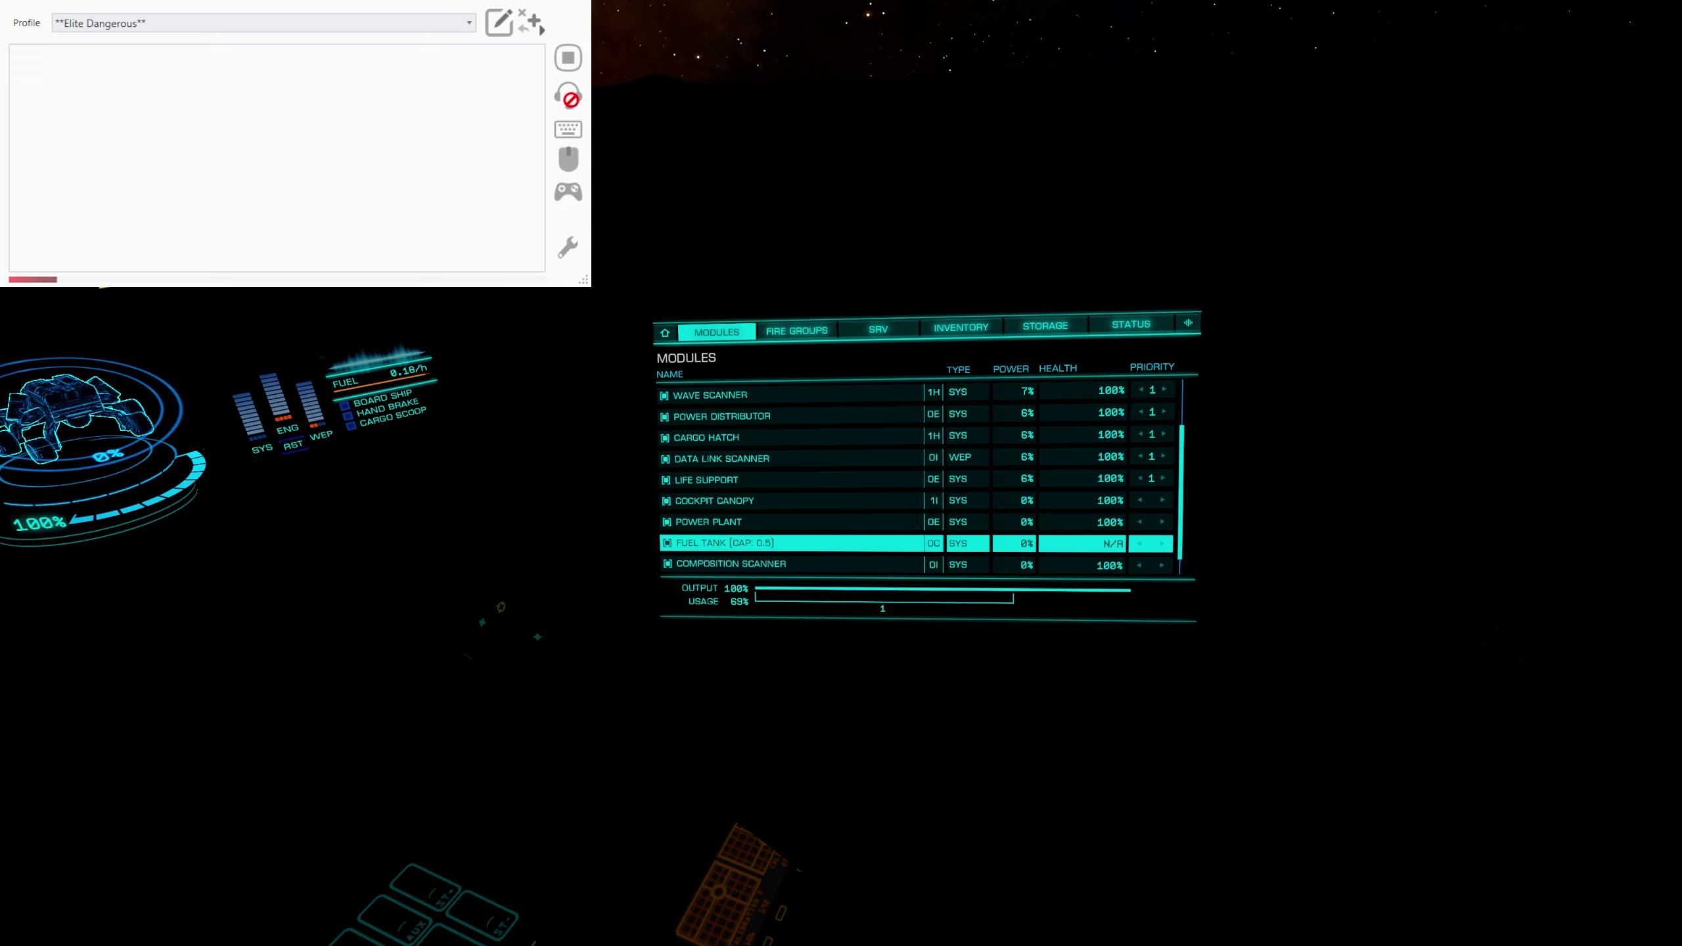
pyautogui.press('BackSpace')
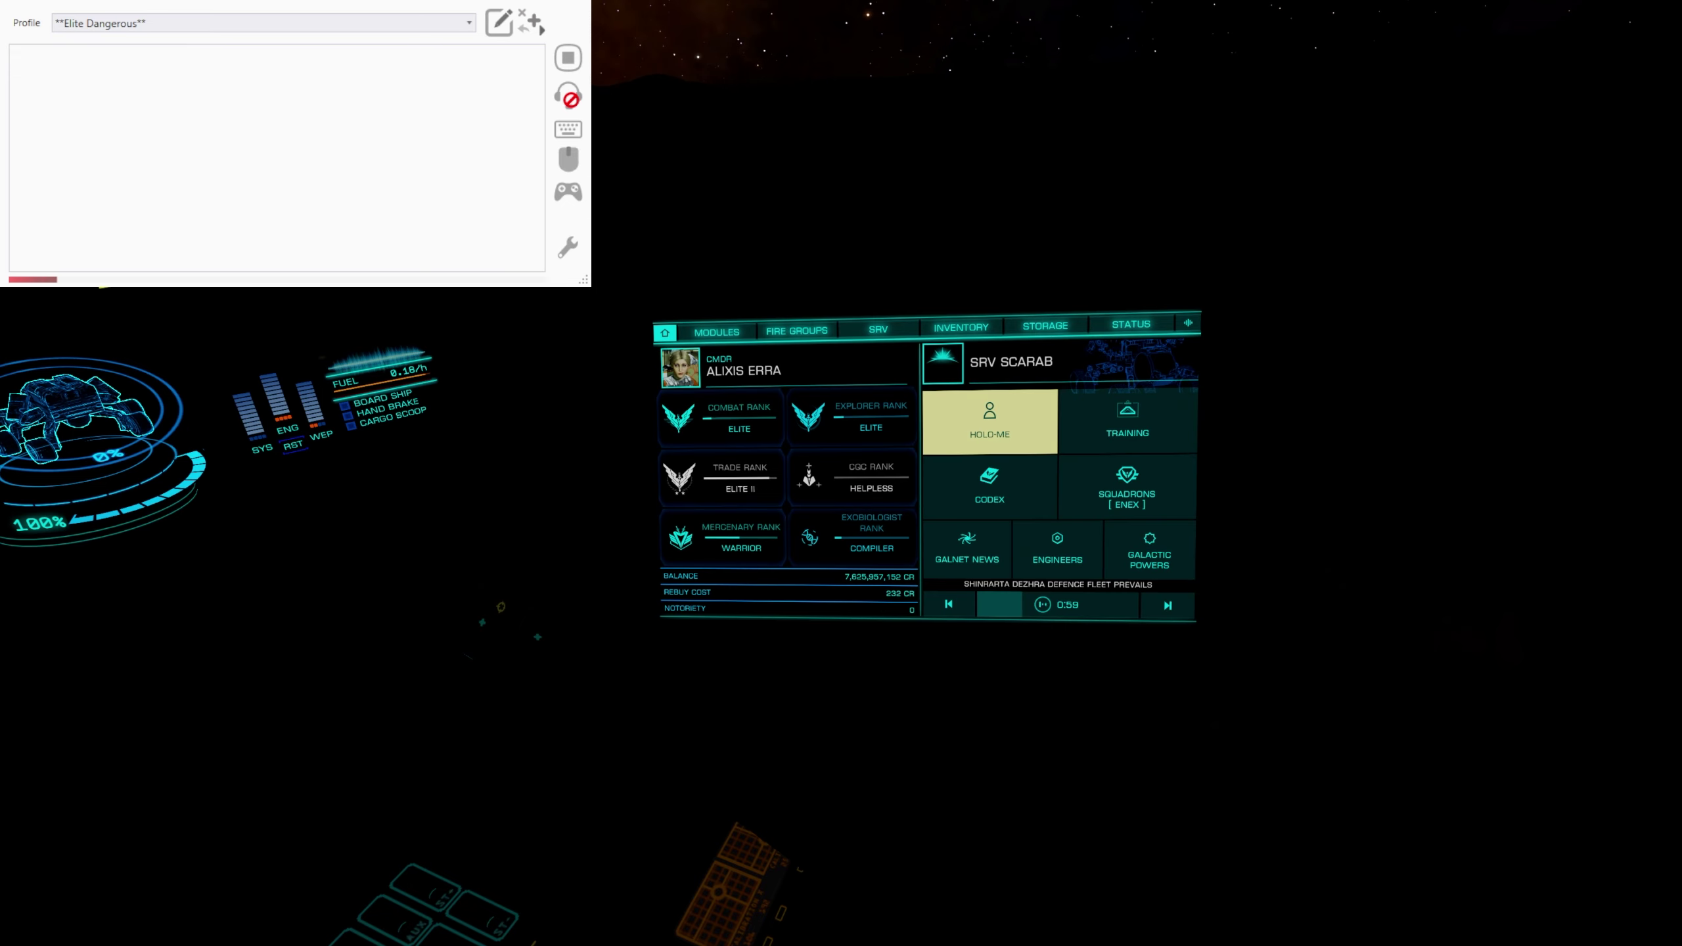
pyautogui.press('BackSpace')
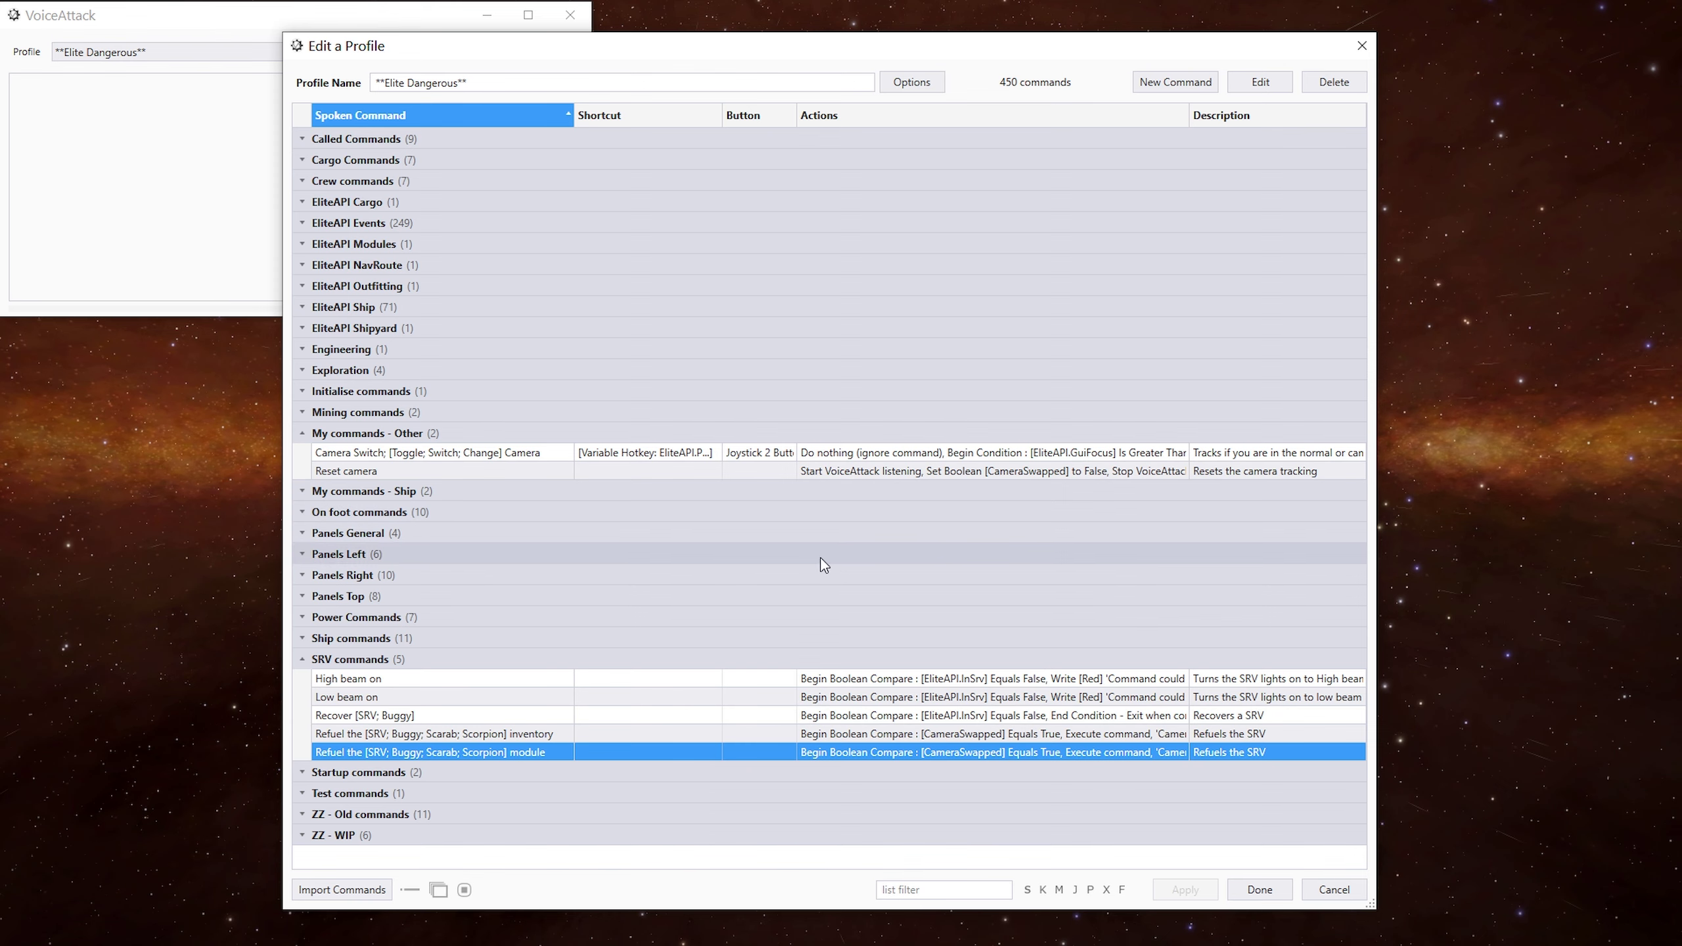
# - Open the SRV inventory refuel command in VoiceAttack and select its opening checks through the timeout's End Condition
pyautogui.doubleClick(672, 734)
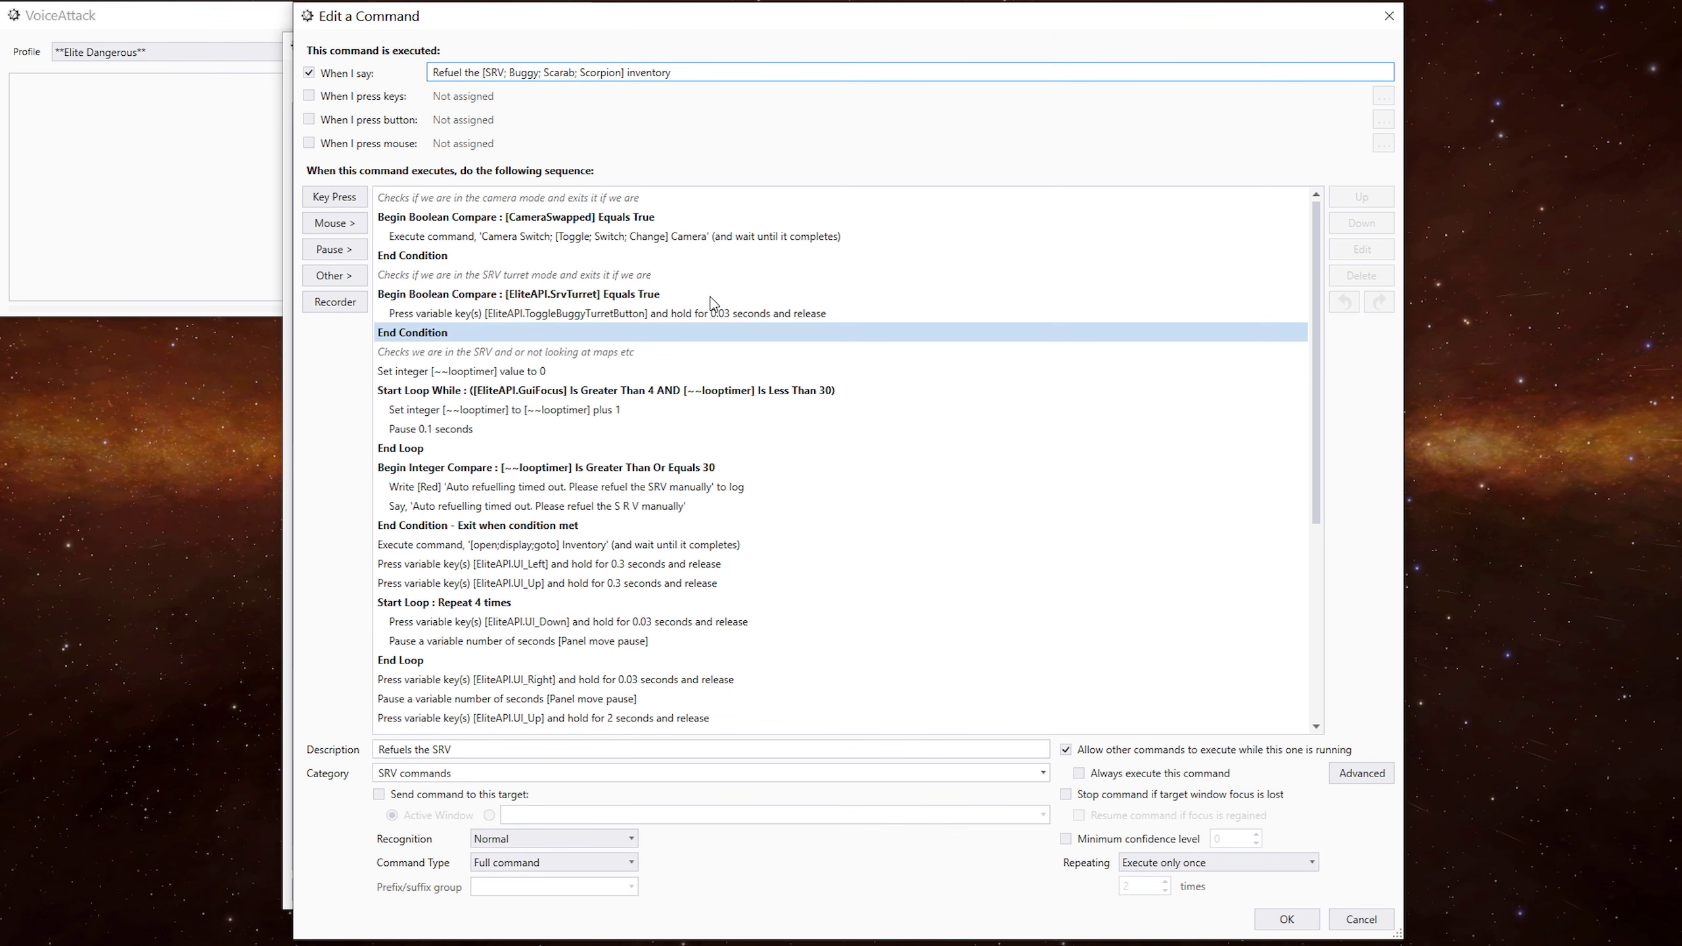
pyautogui.click(685, 193)
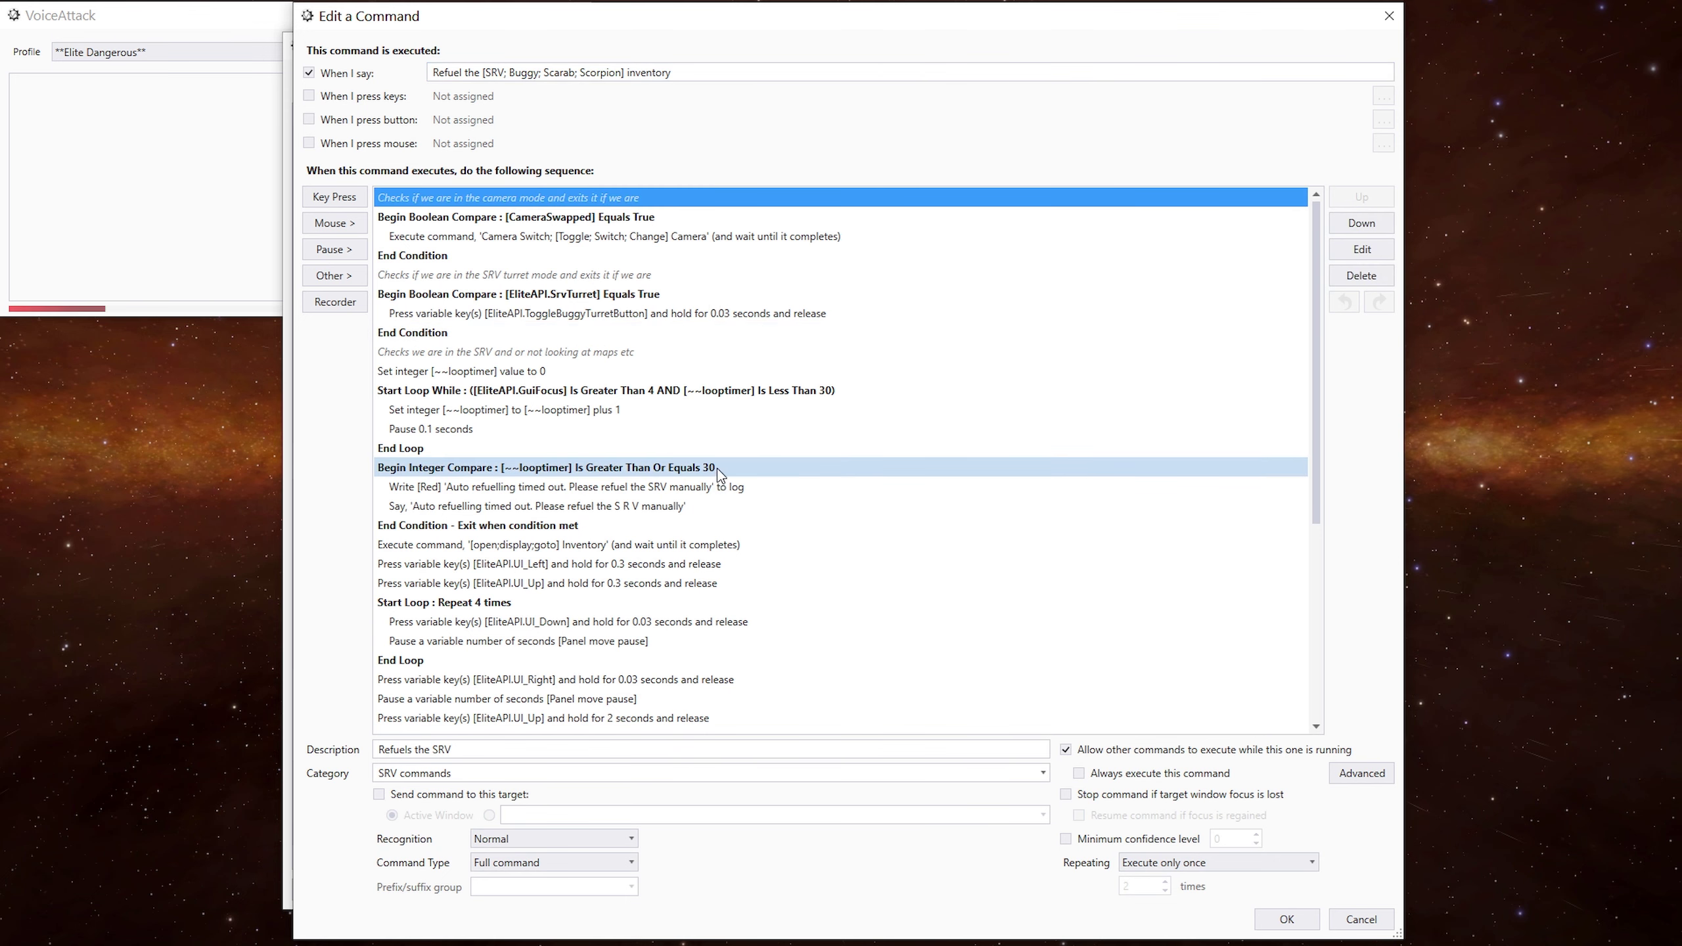
pyautogui.keyDown('shift'); pyautogui.click(626, 528); pyautogui.keyUp('shift')
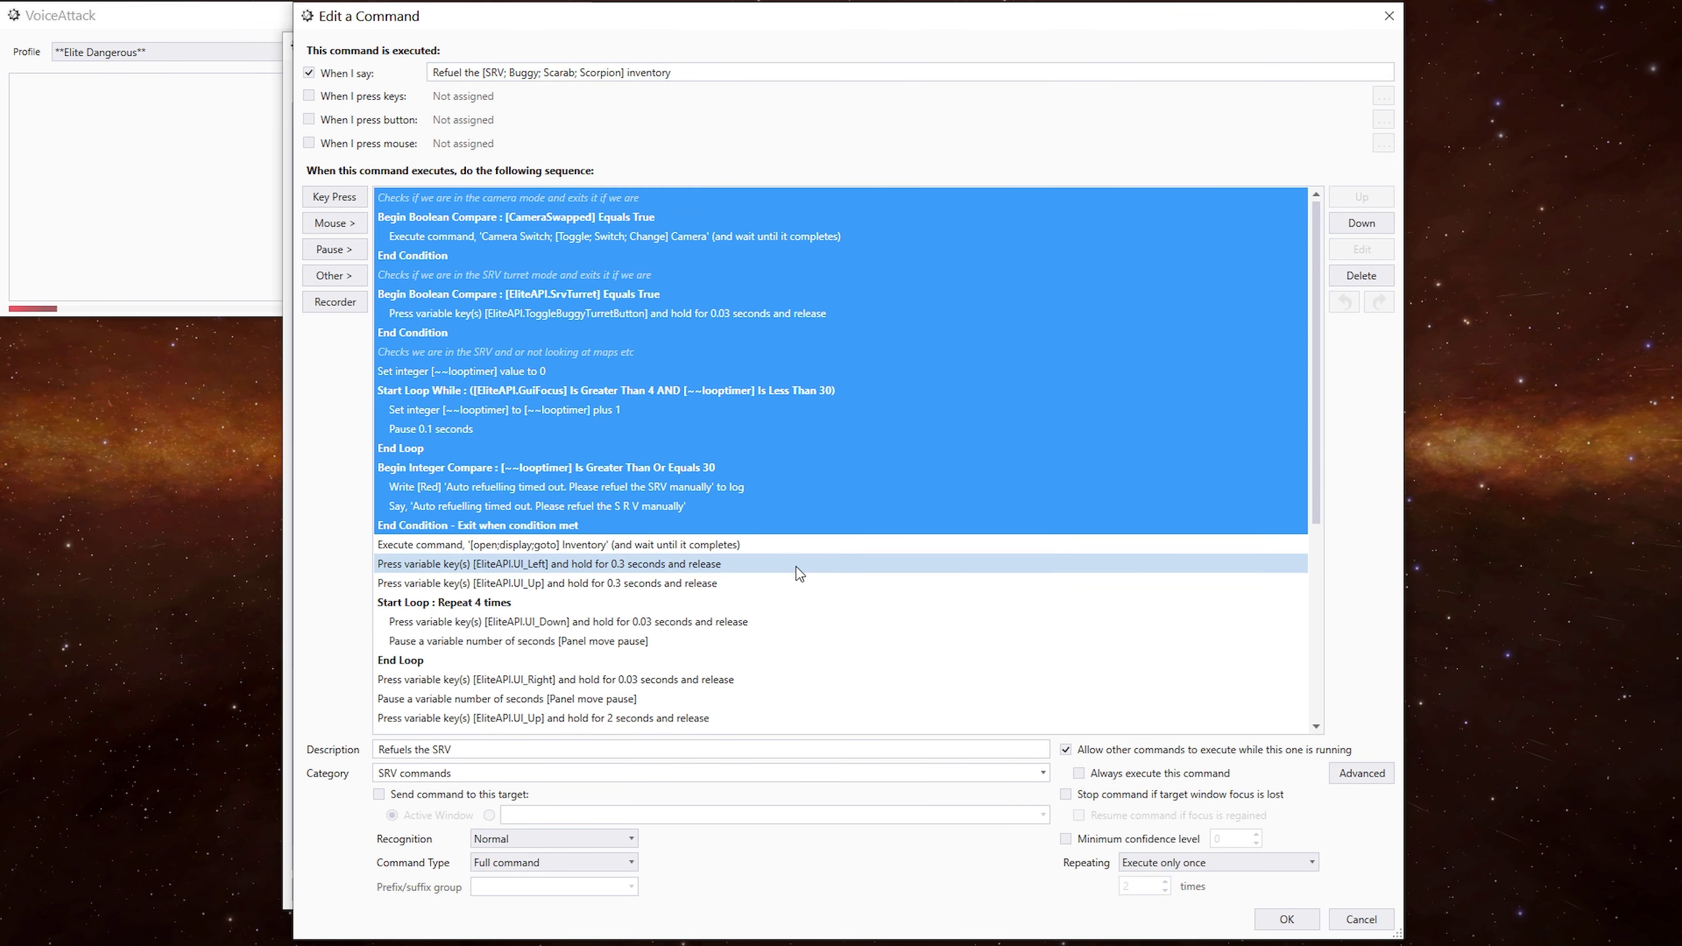
# - Examine the inventory command's panel navigation loops and refuel key presses, and confirm out of the command and profile editors
pyautogui.scroll(-4, 900, 527)
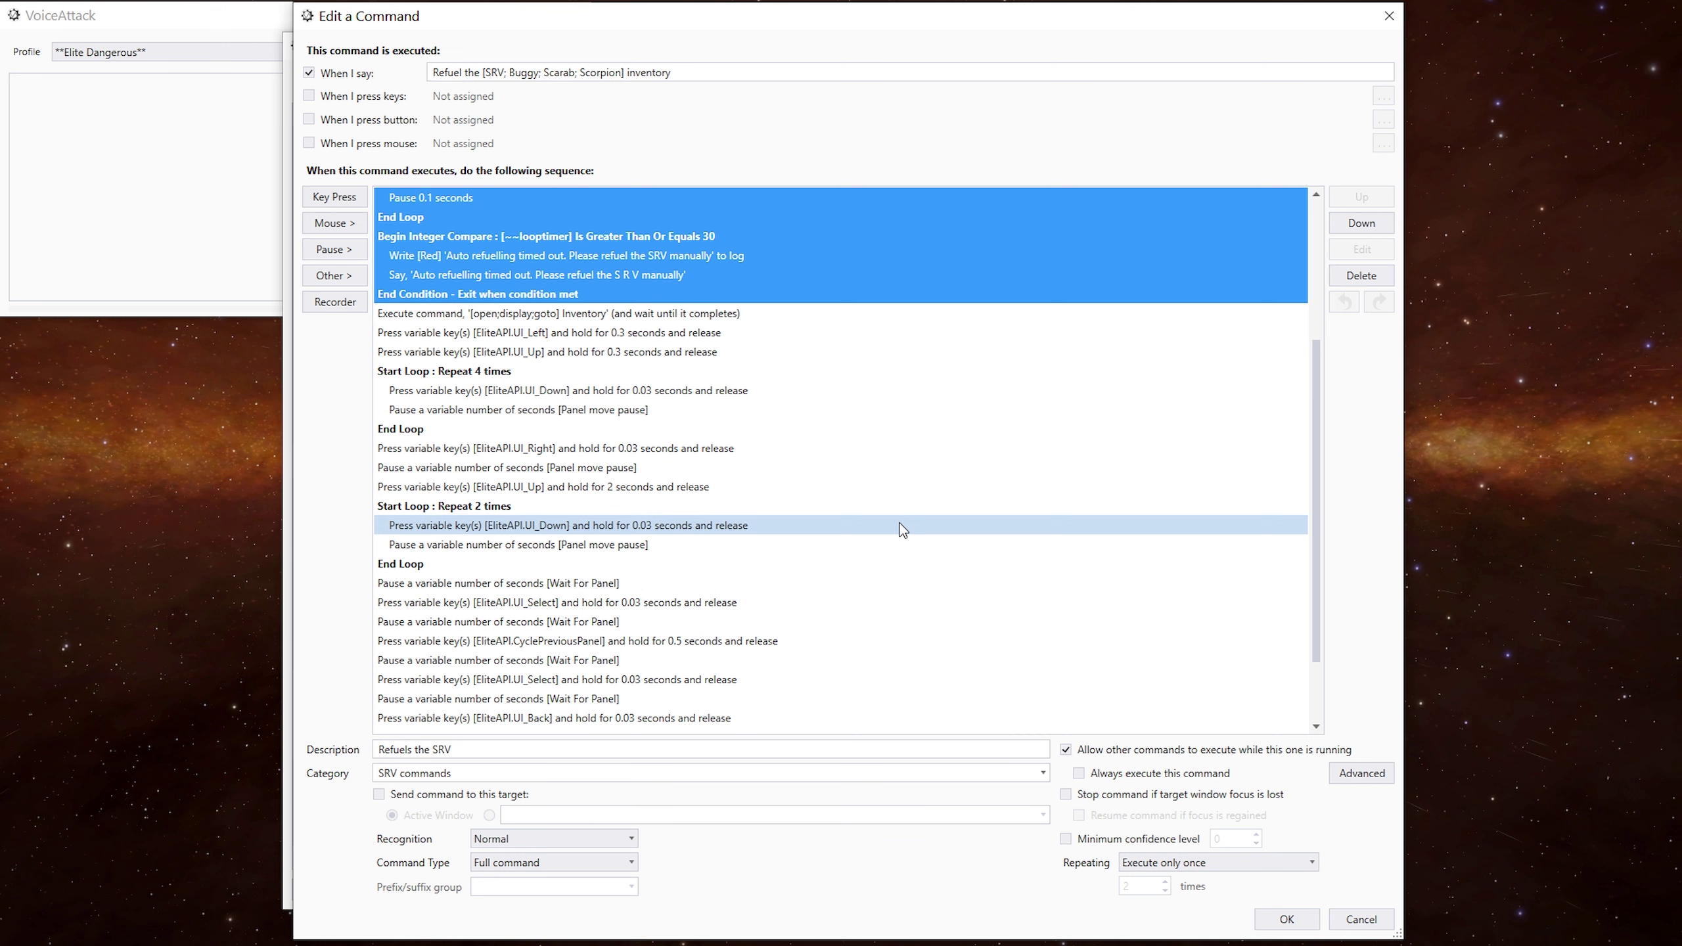
pyautogui.scroll(-1, 901, 523)
pyautogui.click(717, 278)
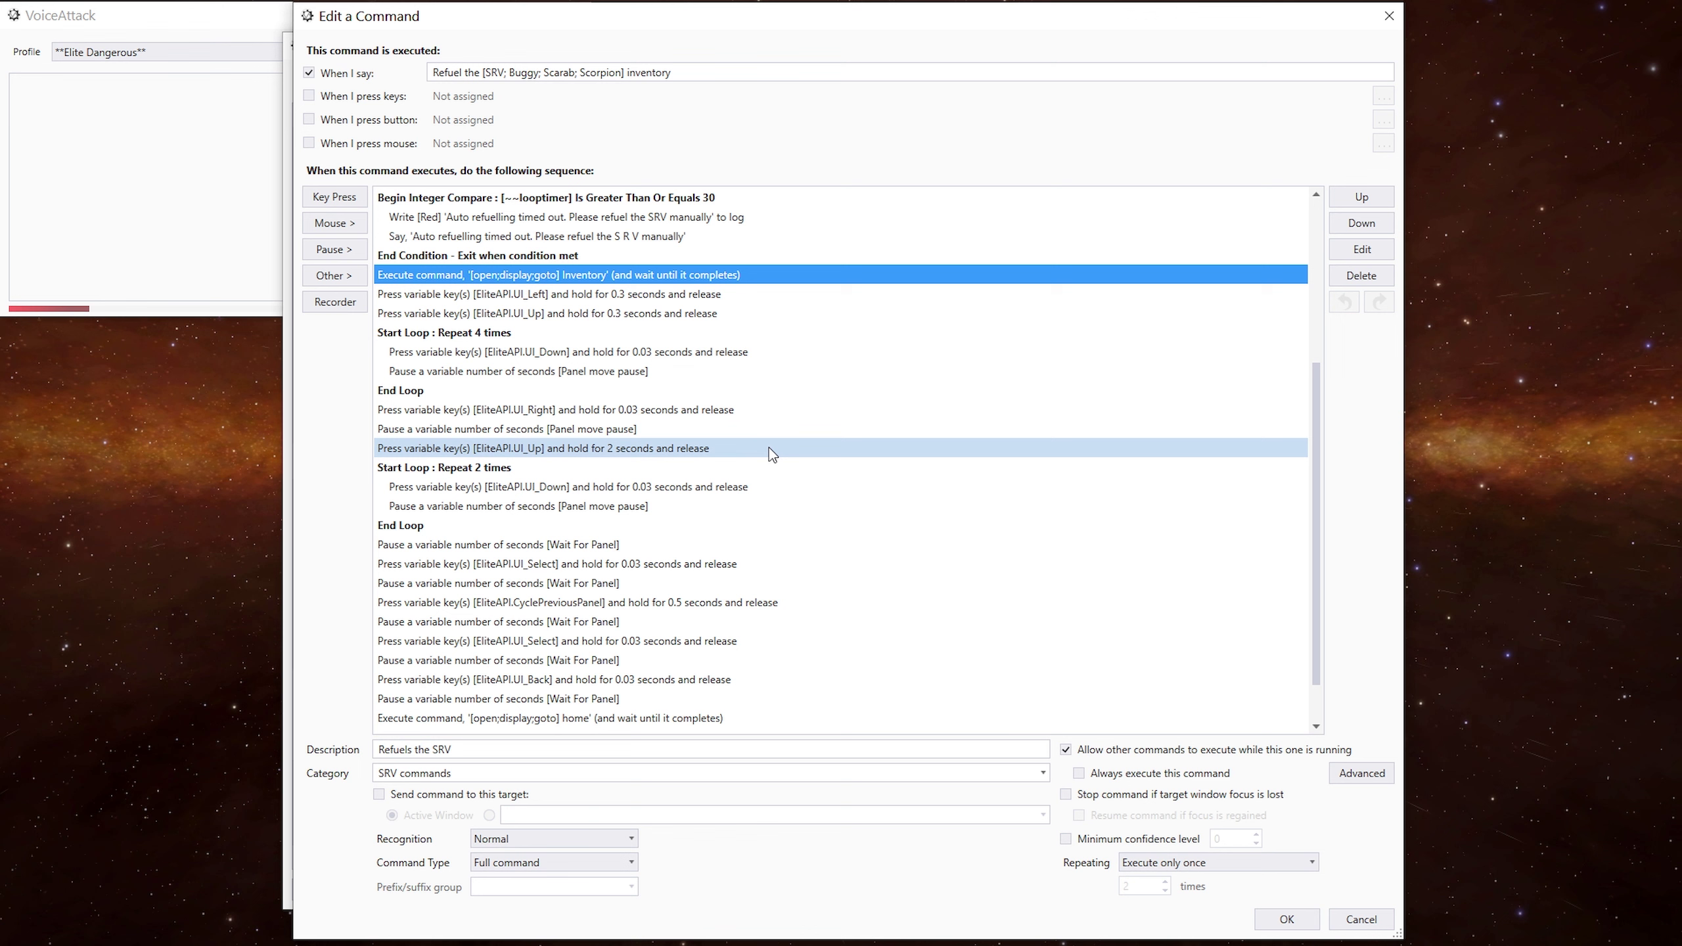
pyautogui.scroll(-1, 771, 454)
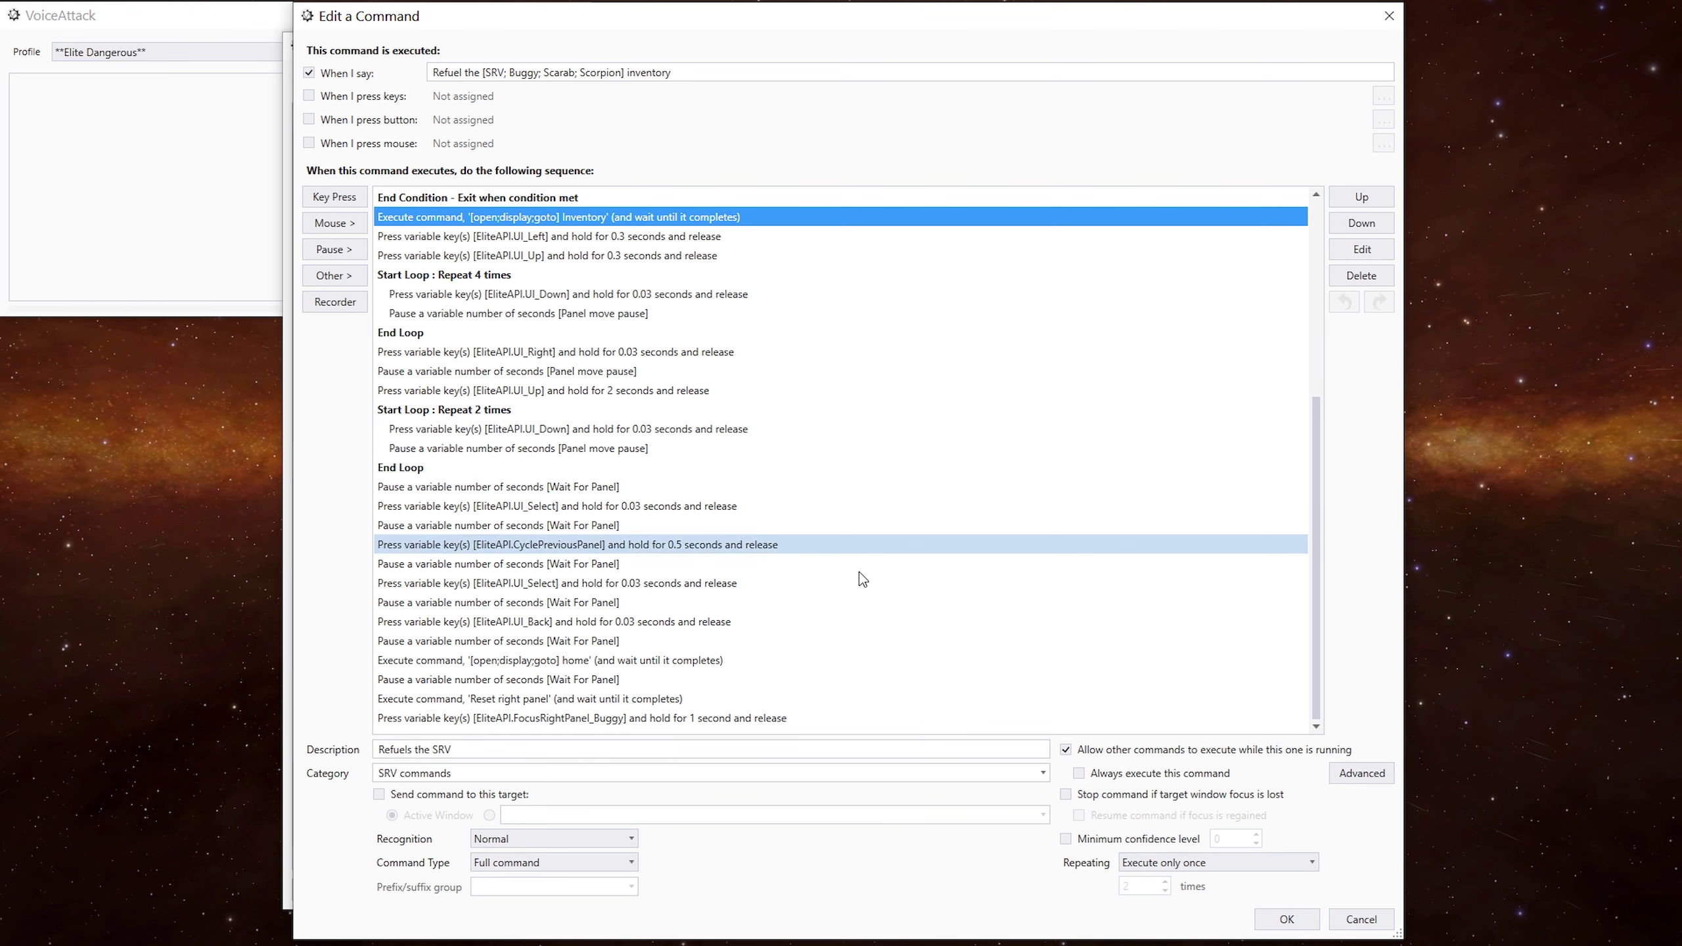
pyautogui.click(1286, 919)
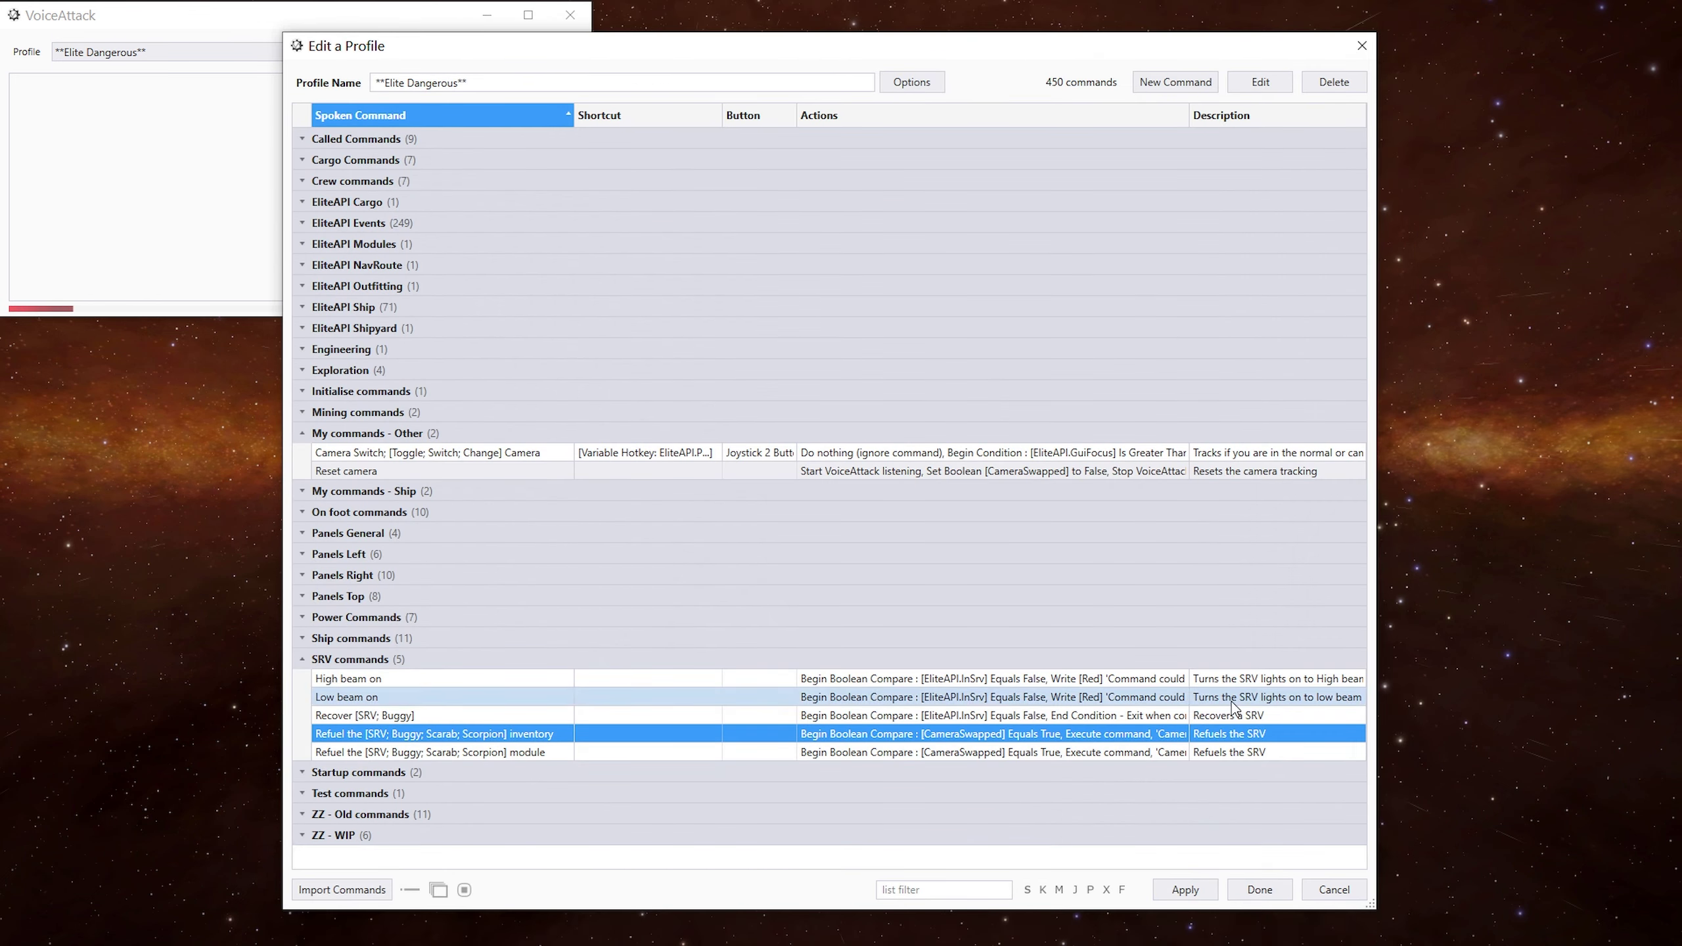
pyautogui.click(1258, 889)
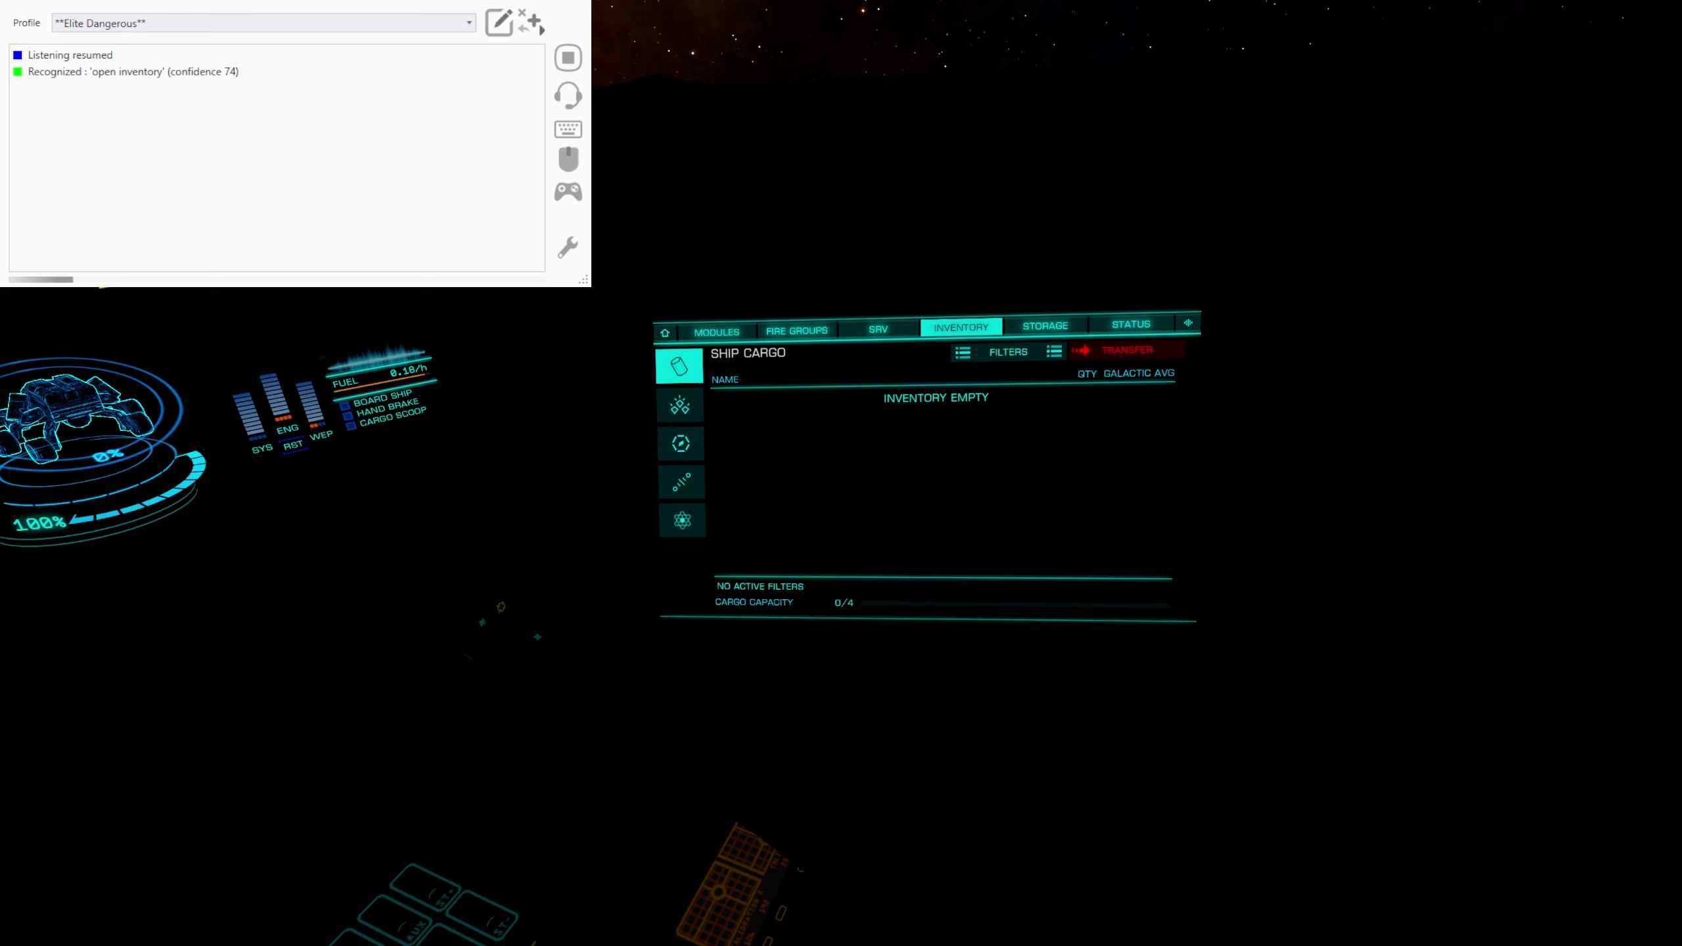
# - In the SRV's Inventory, move to the Synthesis list, view the SRV Refuel options, and exit them
pyautogui.press('Down')
pyautogui.press('Down')
pyautogui.press('Down')
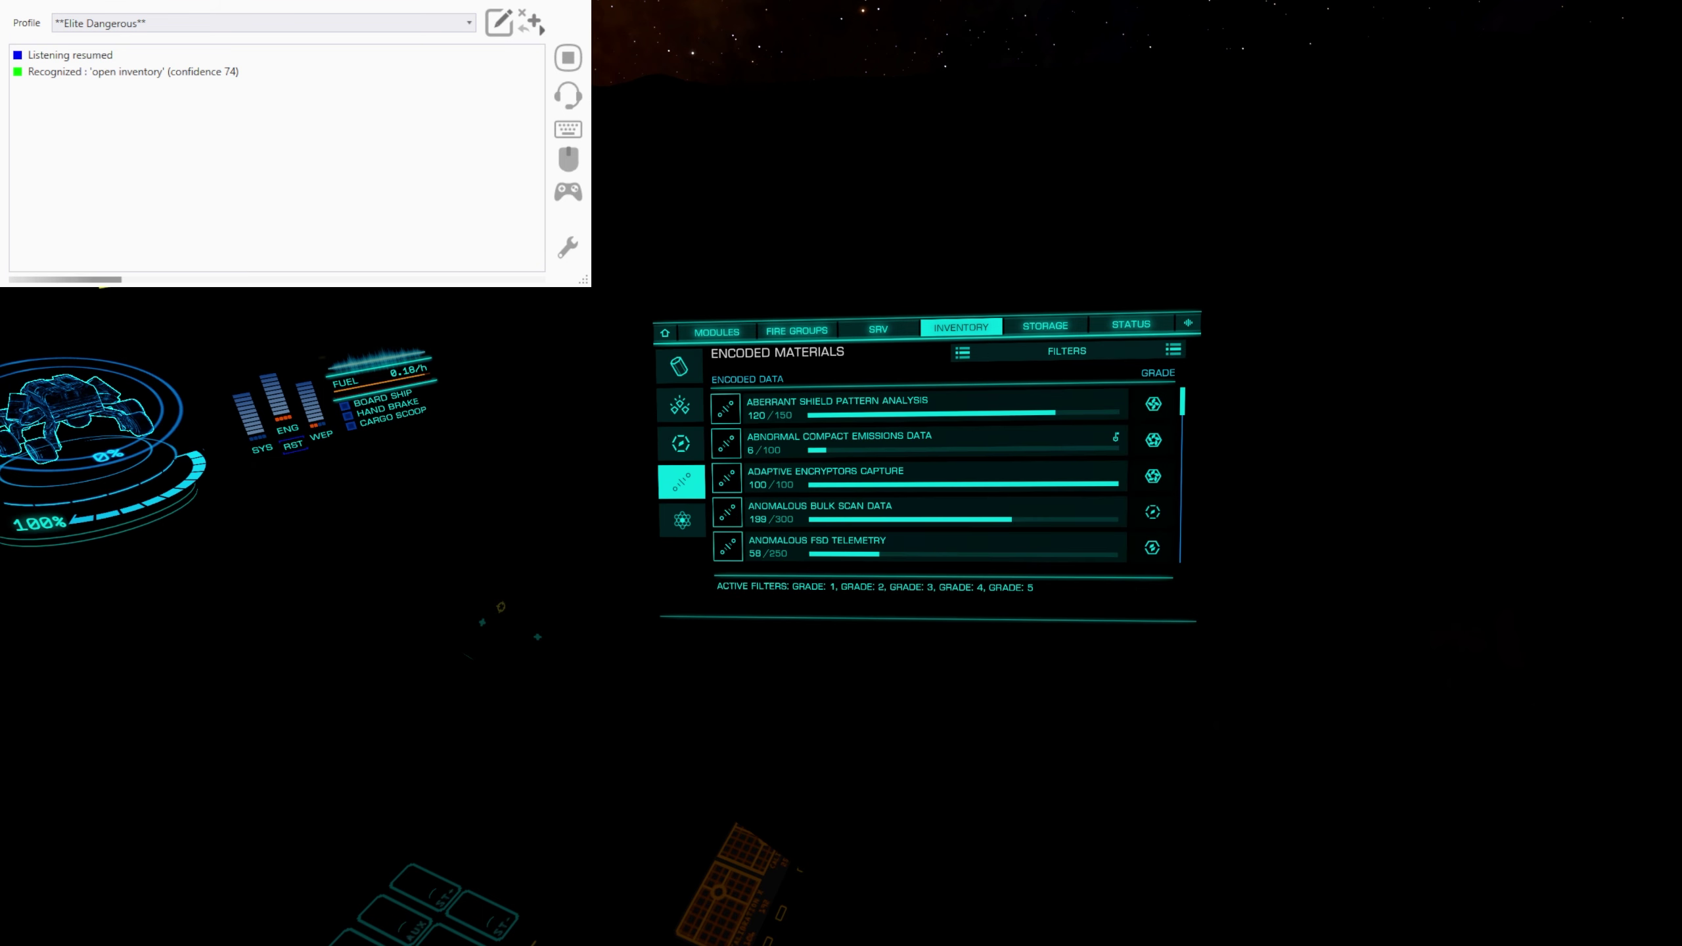
pyautogui.press('Down')
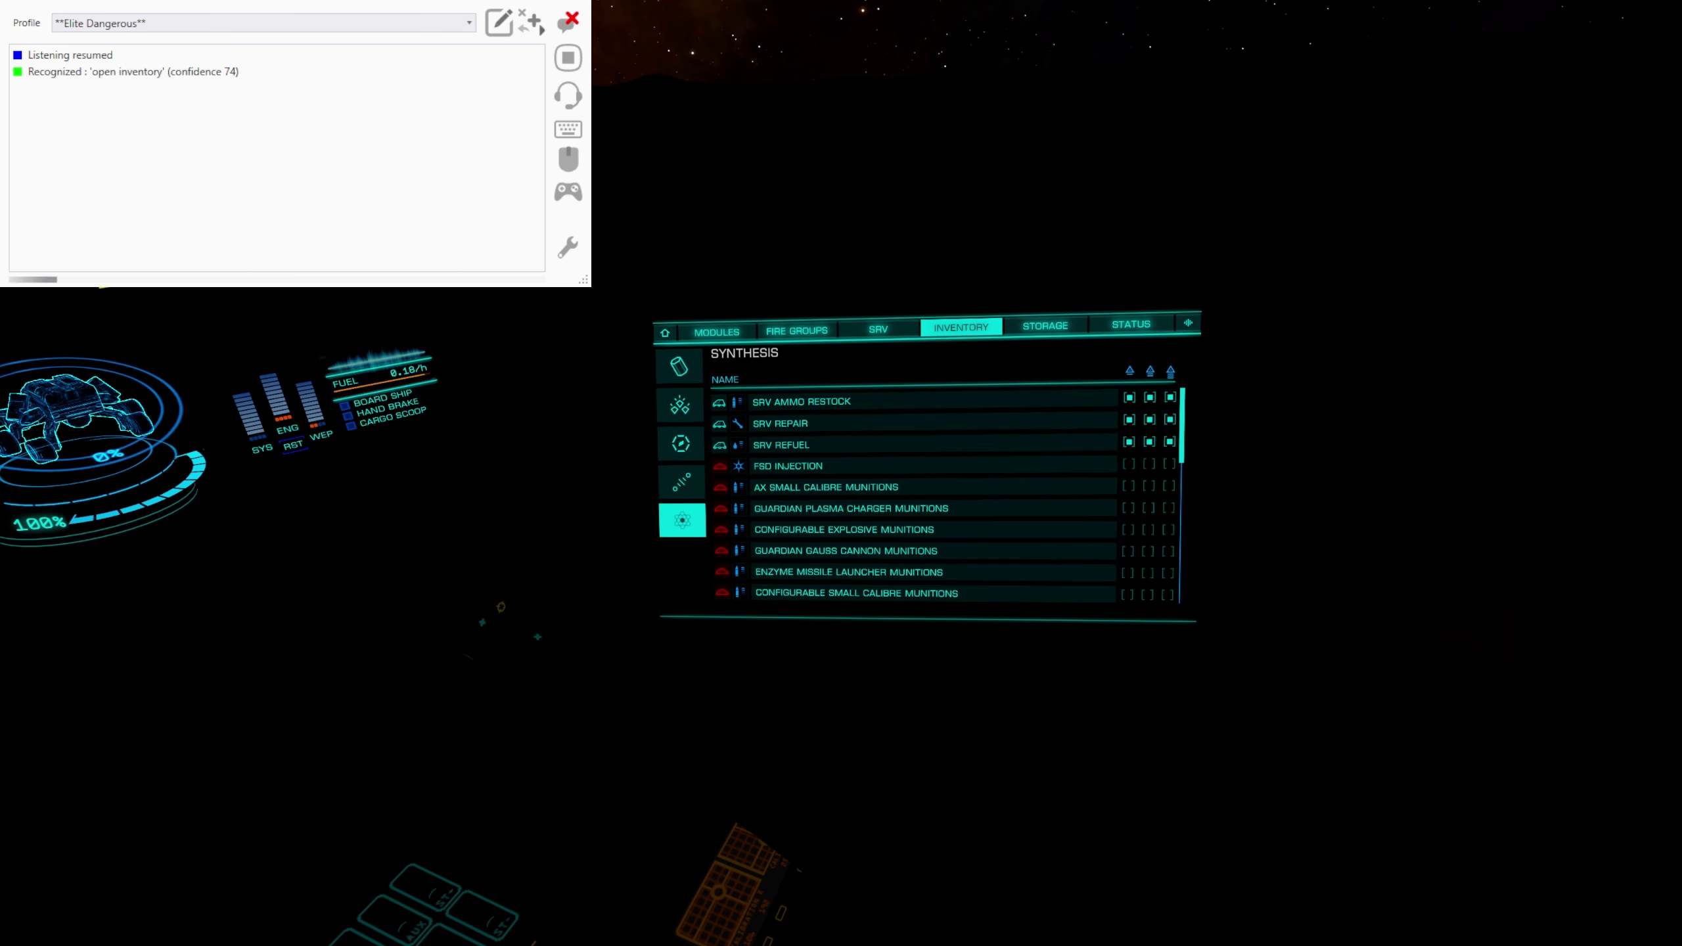
pyautogui.press('Right')
pyautogui.press('Down')
pyautogui.press('Down')
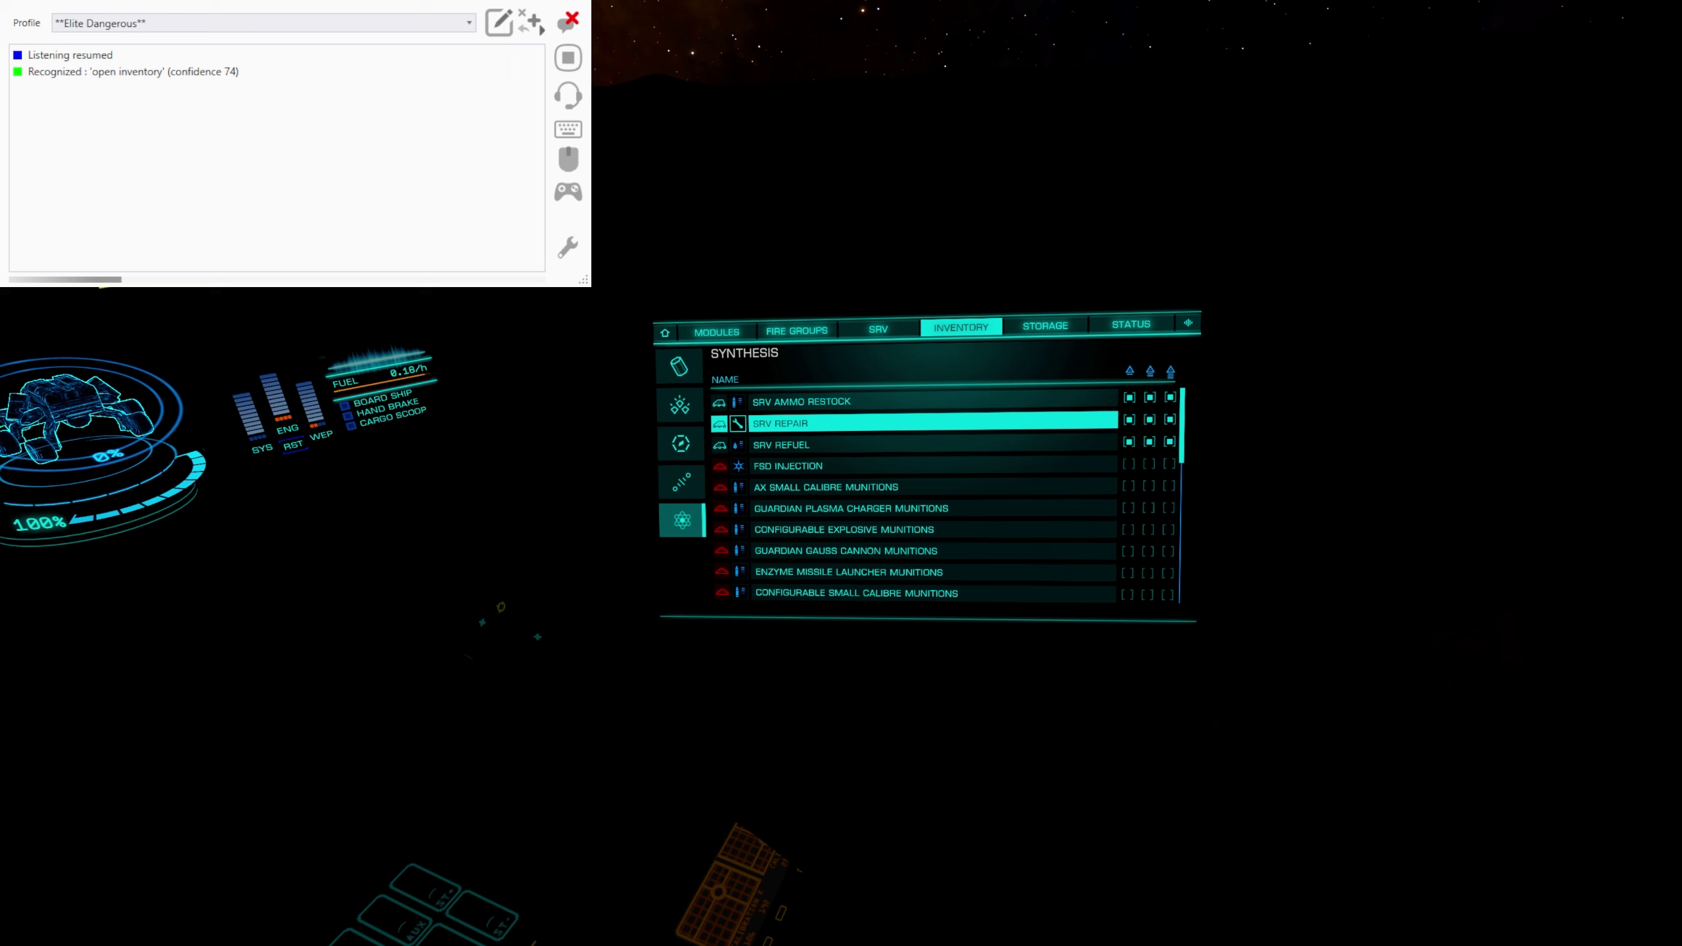
pyautogui.press('space')
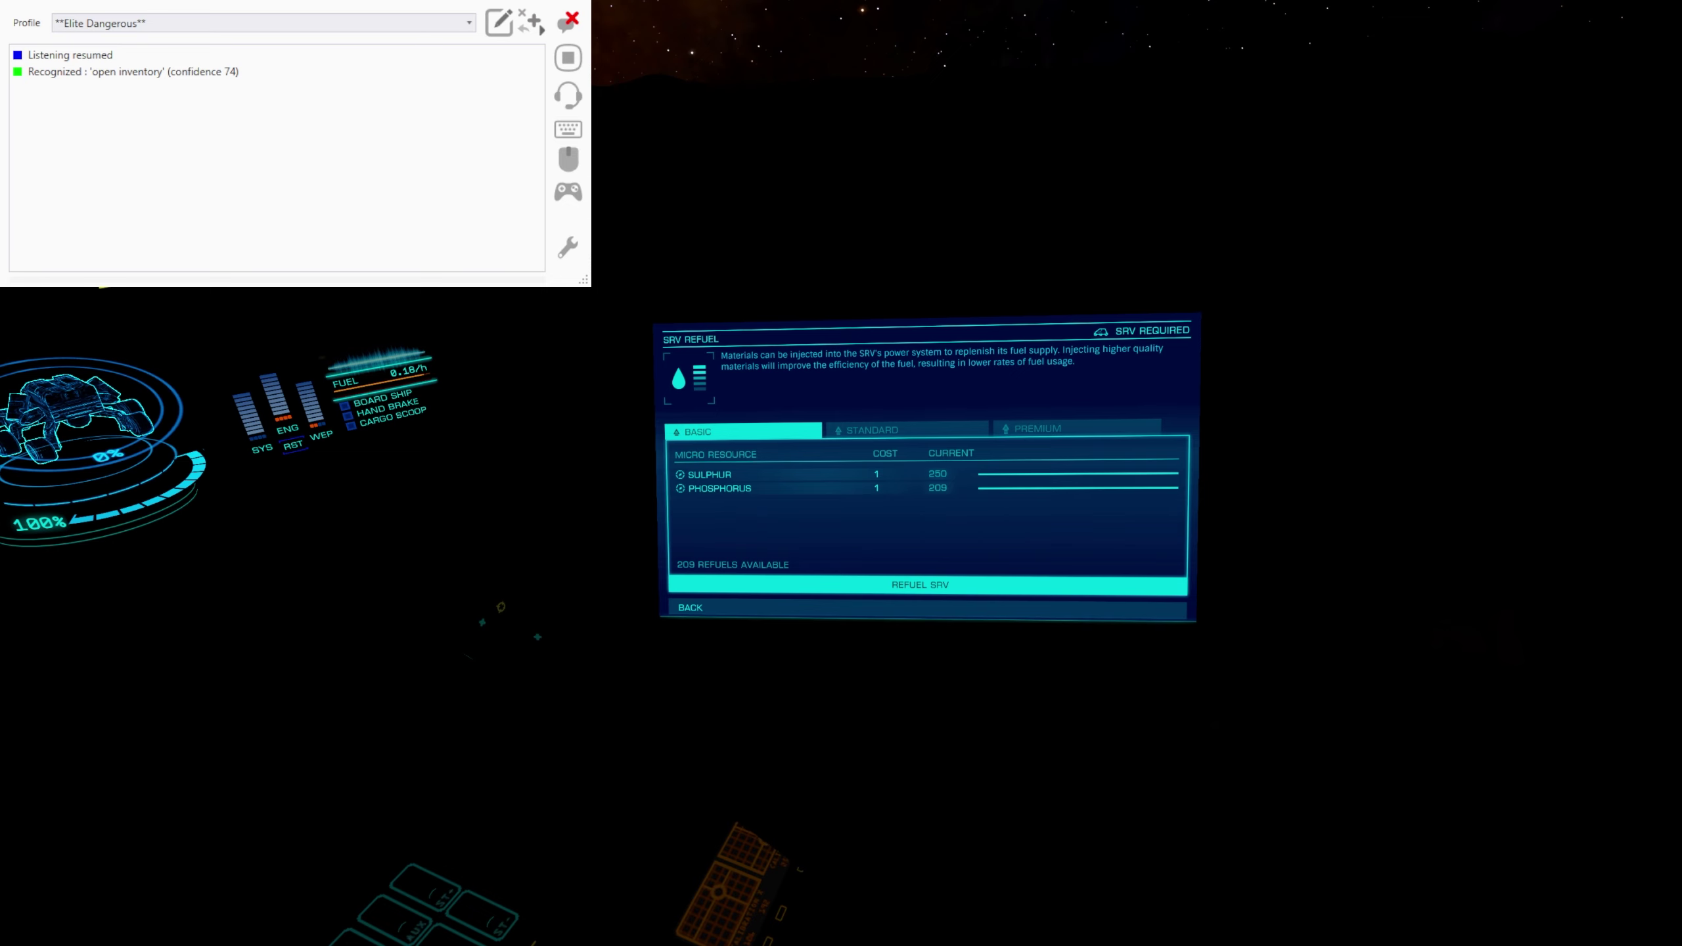
pyautogui.press('Escape')
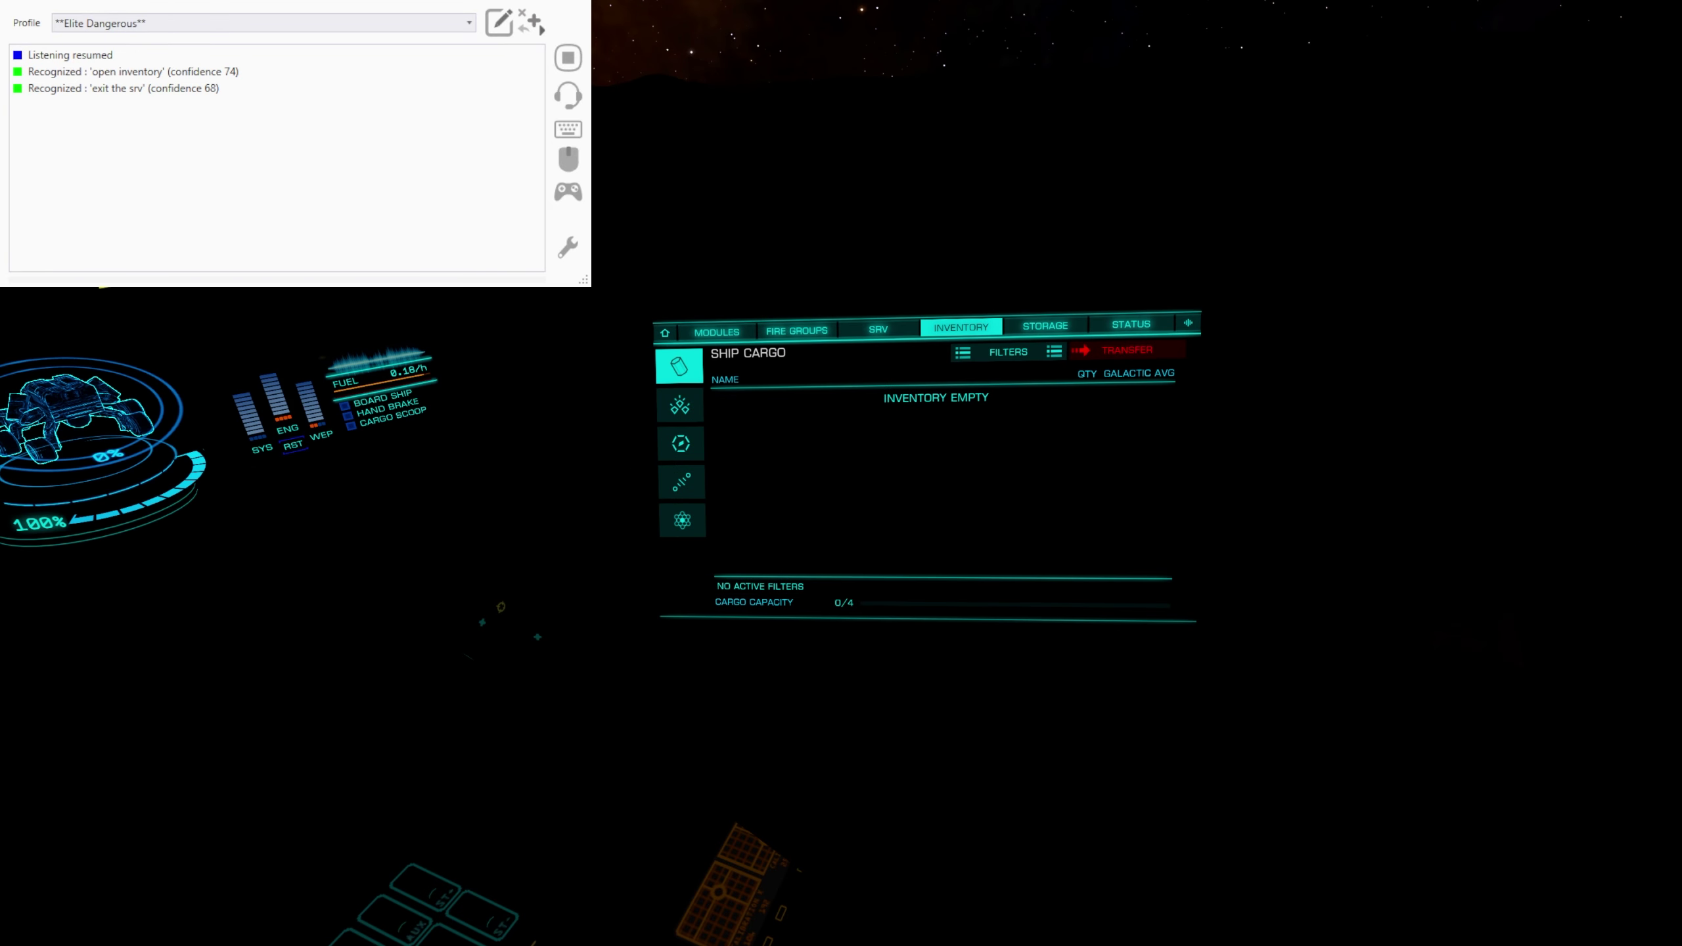
# - Return from Ship Cargo to the Synthesis list and reopen the SRV Refuel options
pyautogui.press('Down')
pyautogui.press('Down')
pyautogui.press('Down')
pyautogui.press('Down')
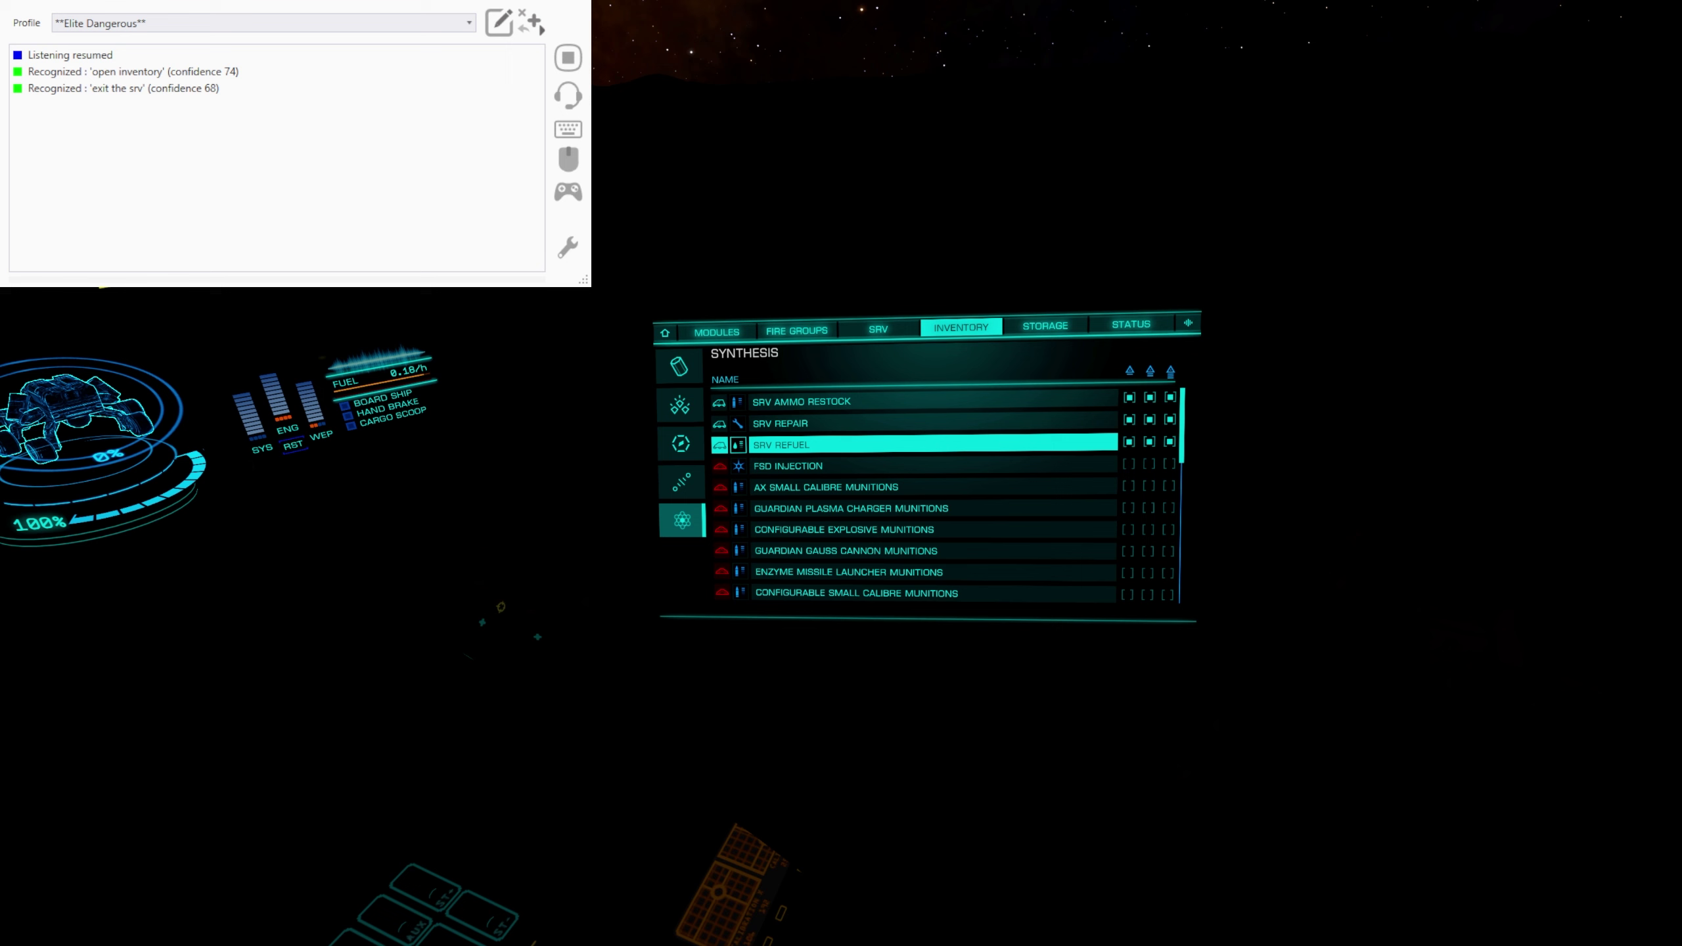
pyautogui.press('space')
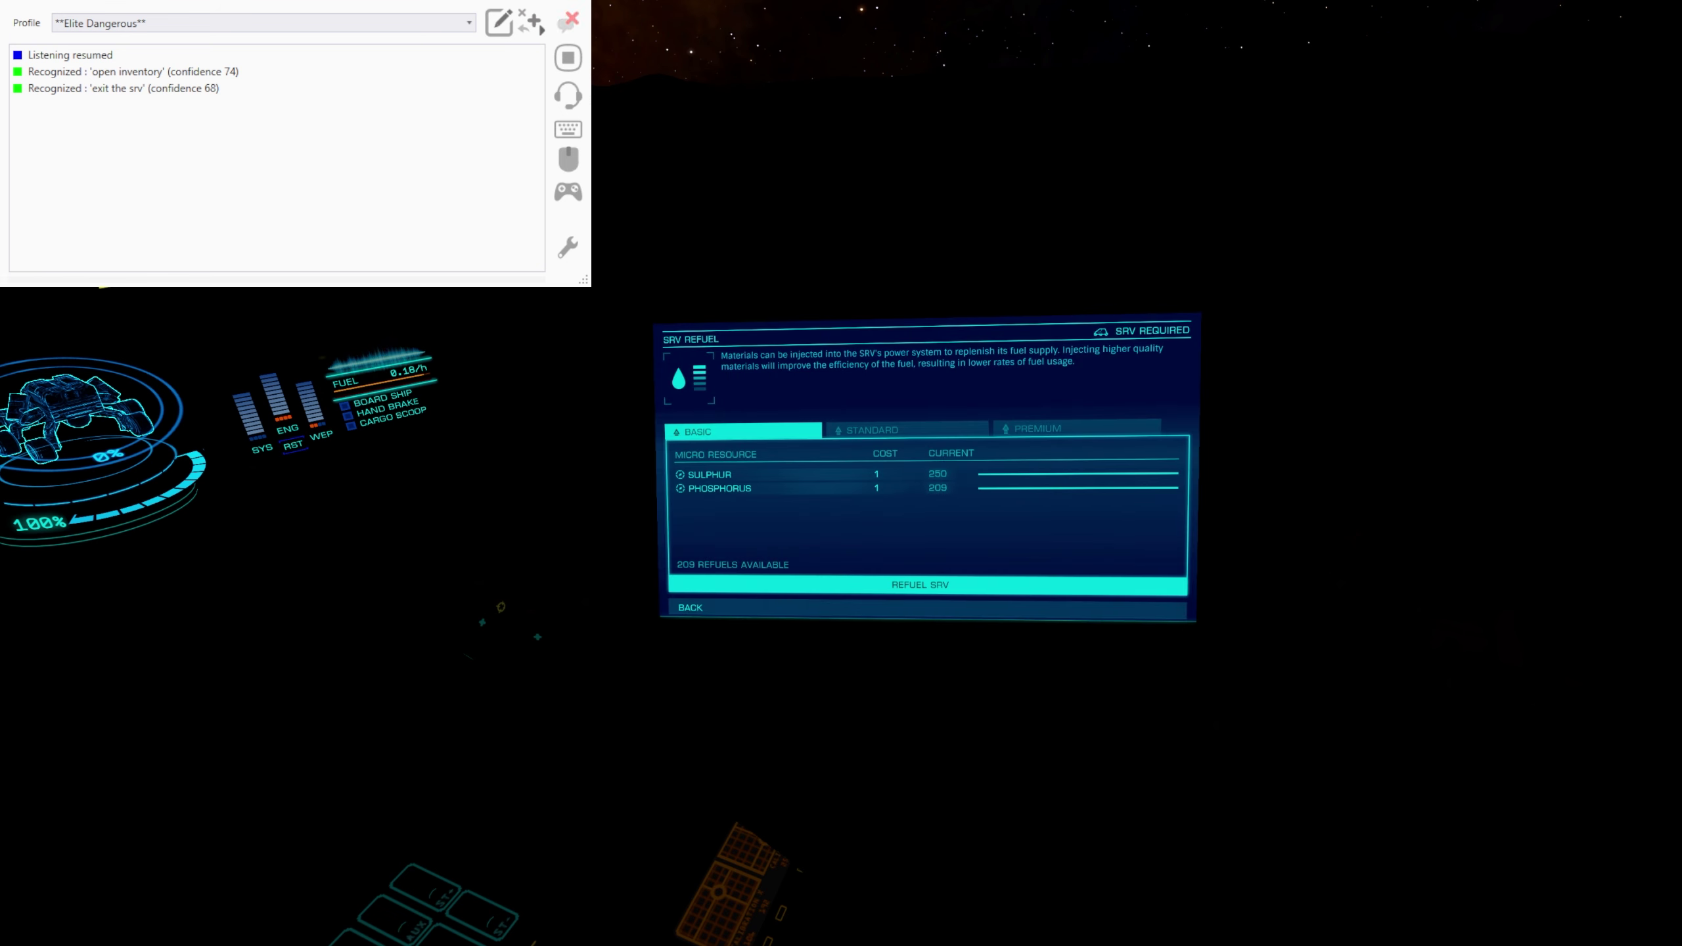
# - Back out of SRV Refuel, cycle back through the preceding panel pages, and leave the panel
pyautogui.press('BackSpace')
pyautogui.press('q')
pyautogui.press('q')
pyautogui.press('q')
pyautogui.press('q')
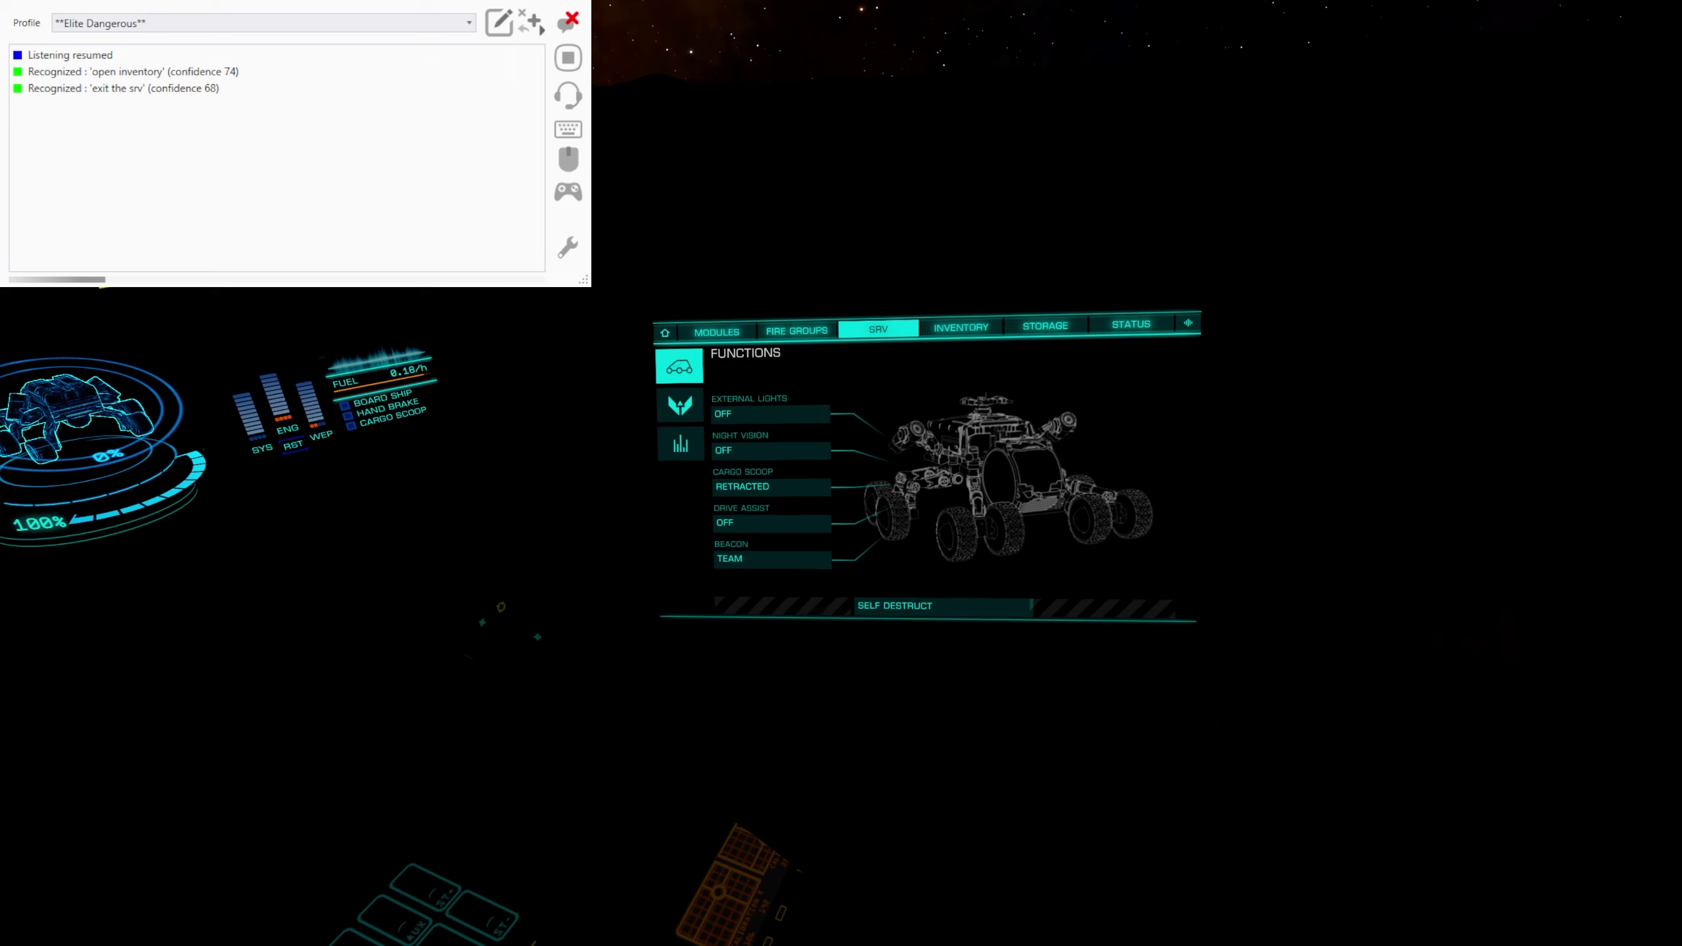
pyautogui.press('BackSpace')
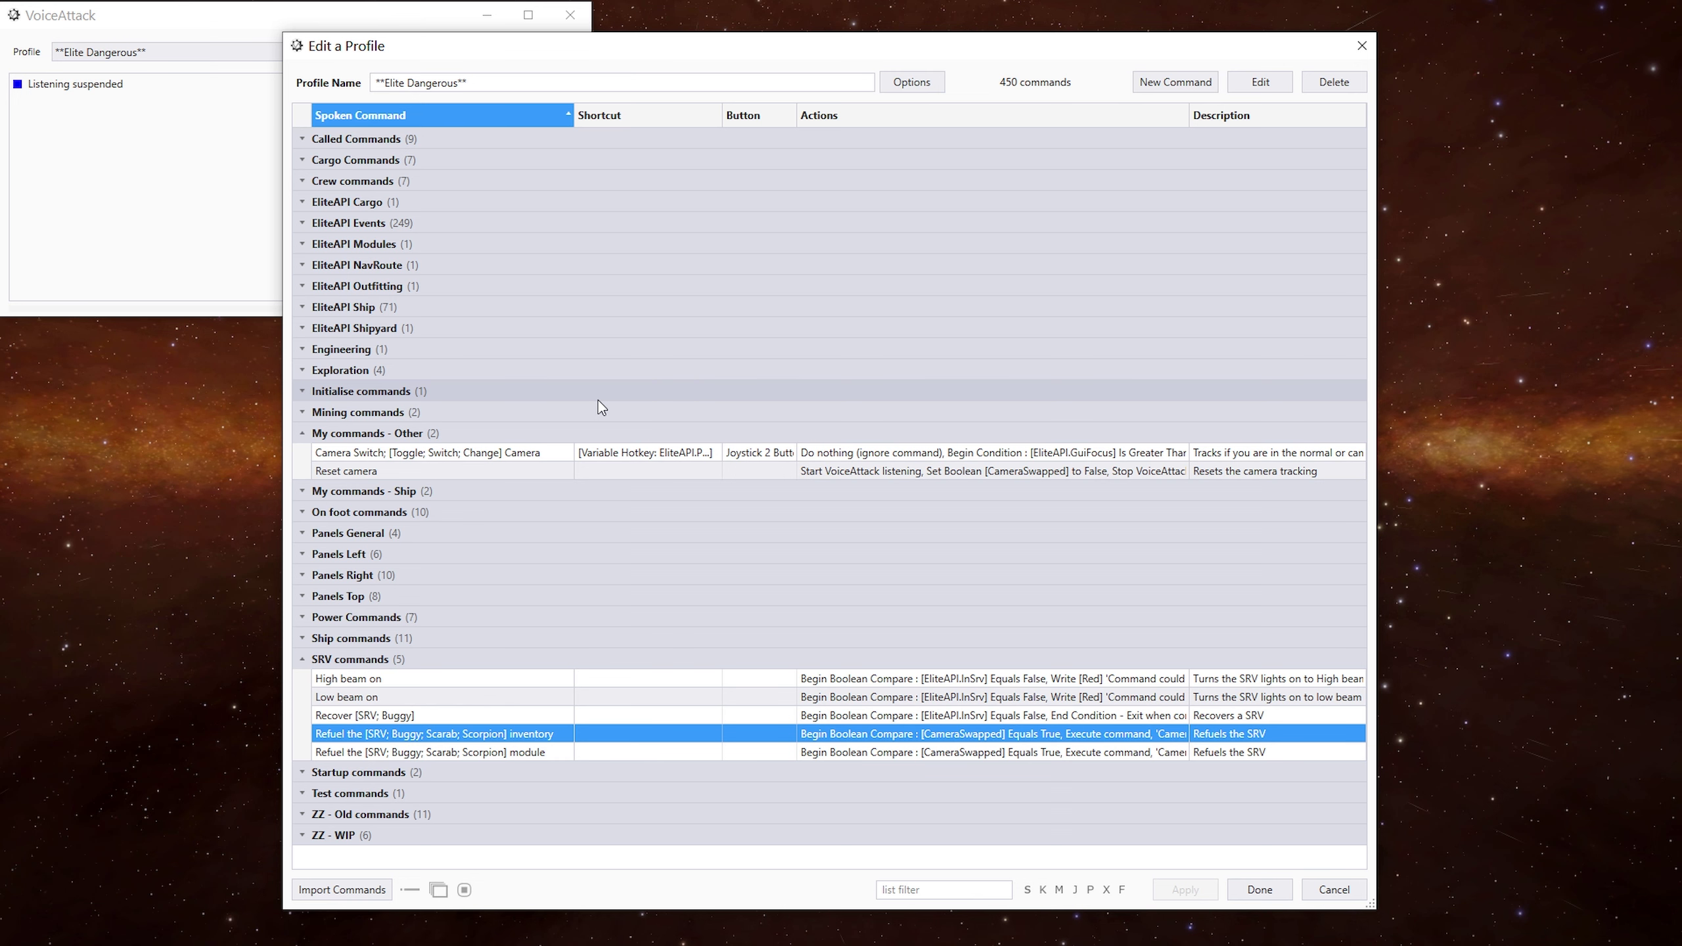
# - Filter the profile's commands by "lowf" and open the ((EliteAPI.Status.LowFuel)) command that is not marked old
pyautogui.click(933, 888)
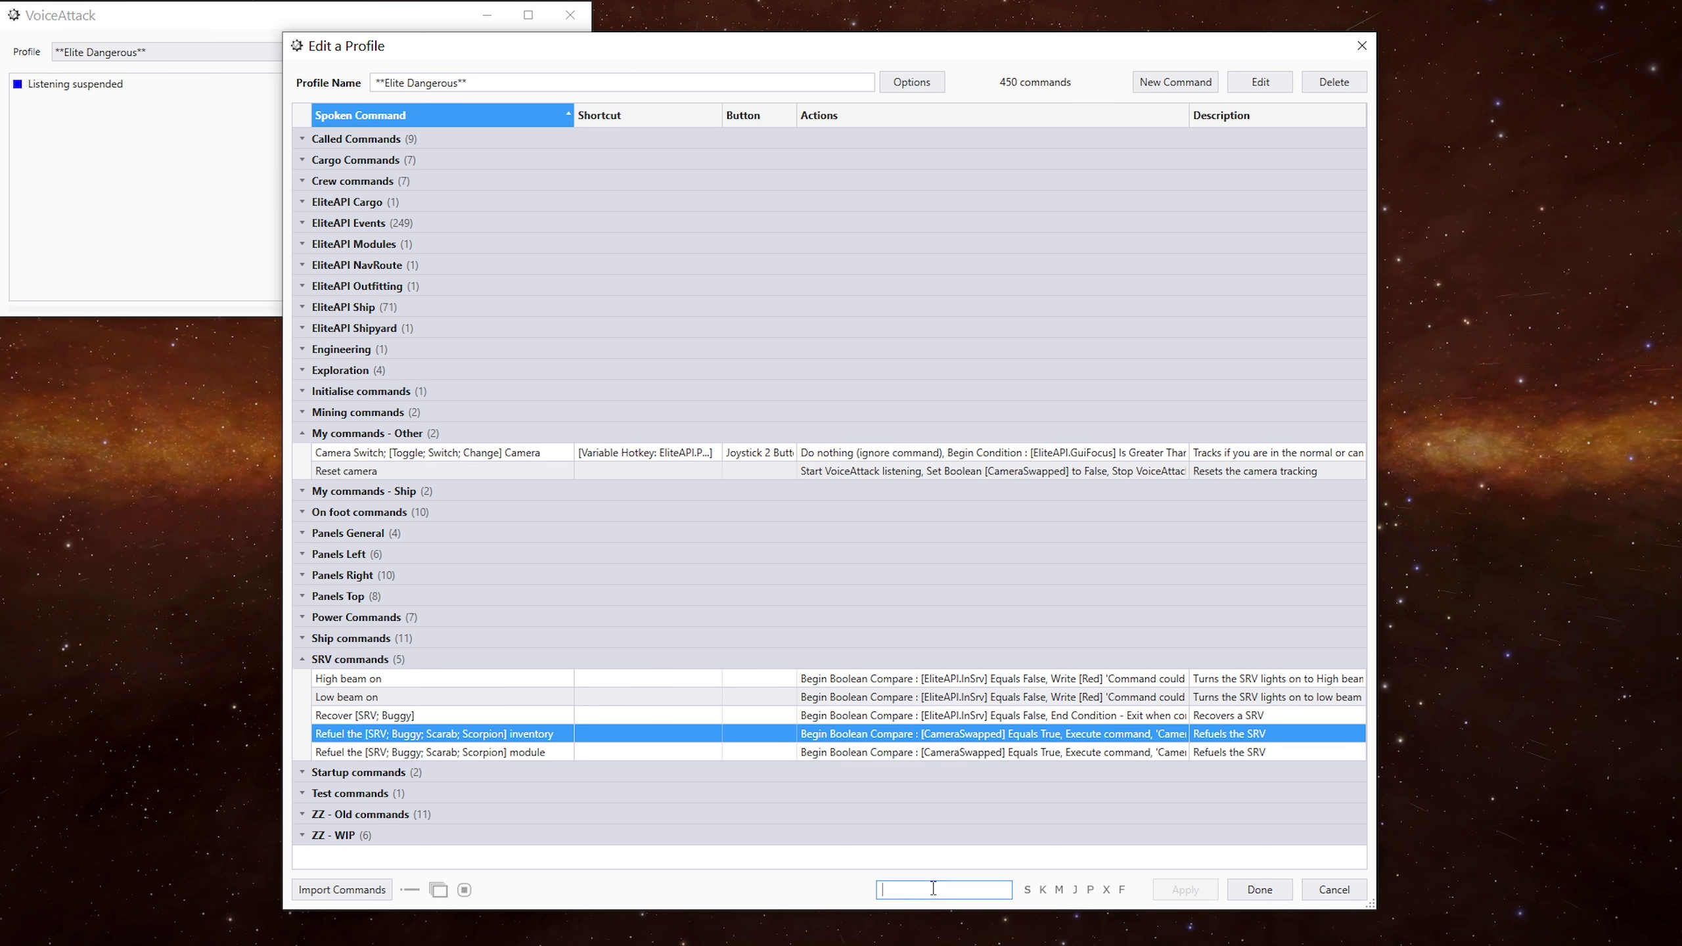
pyautogui.write('lowf')
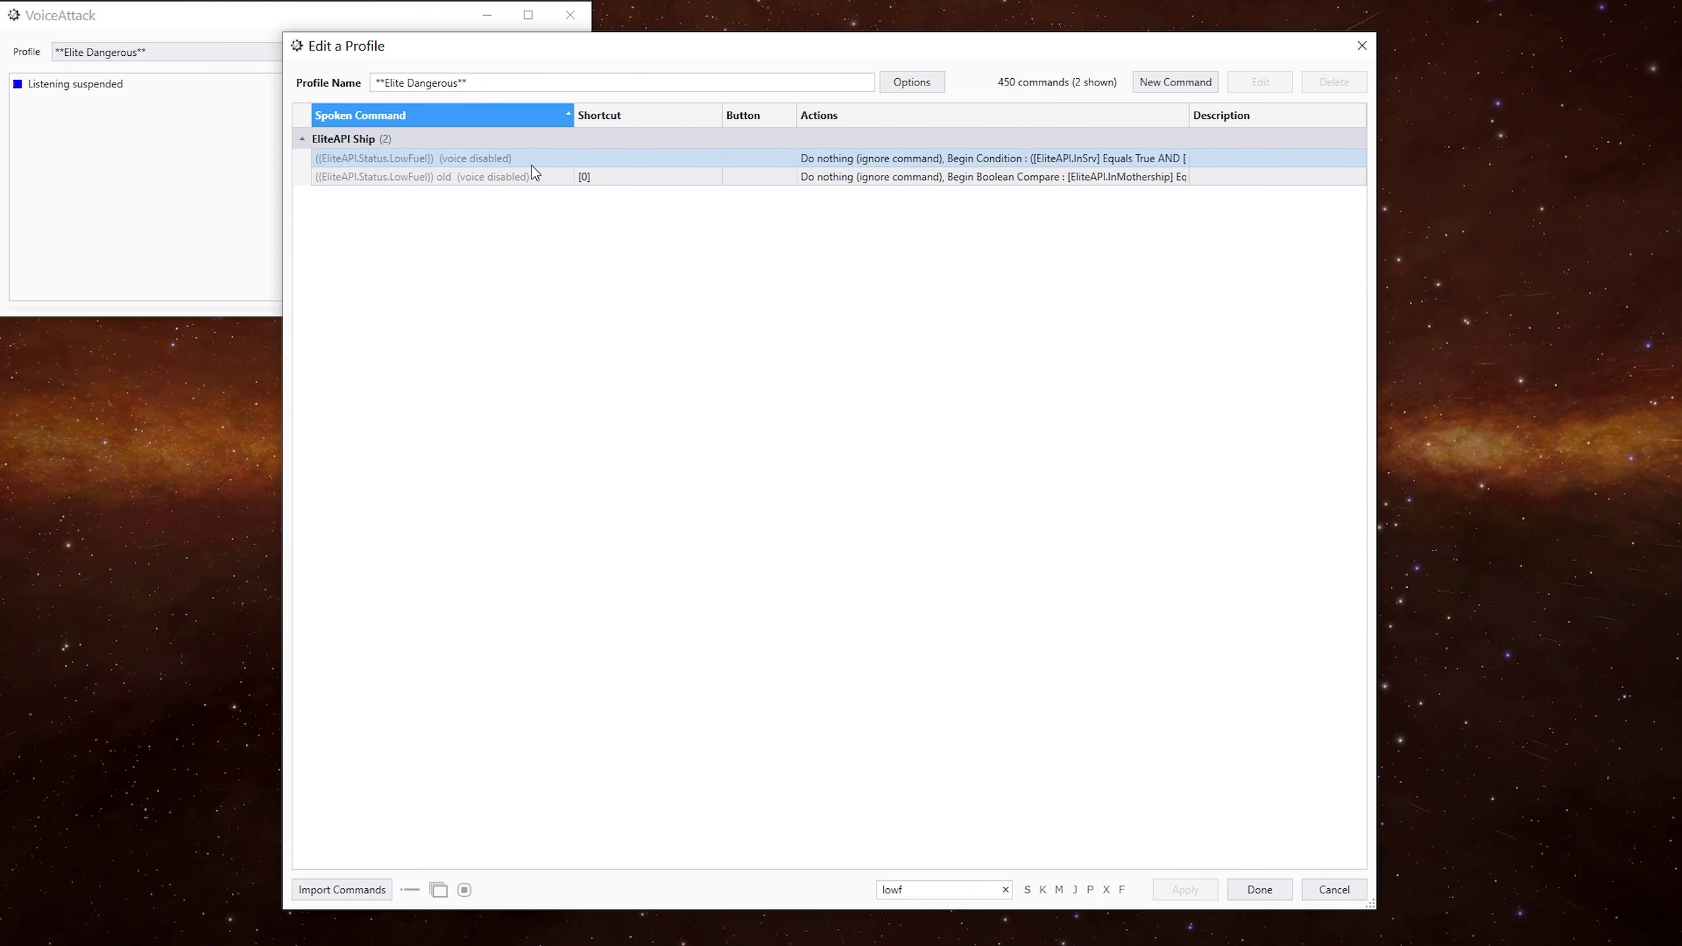
pyautogui.doubleClick(532, 159)
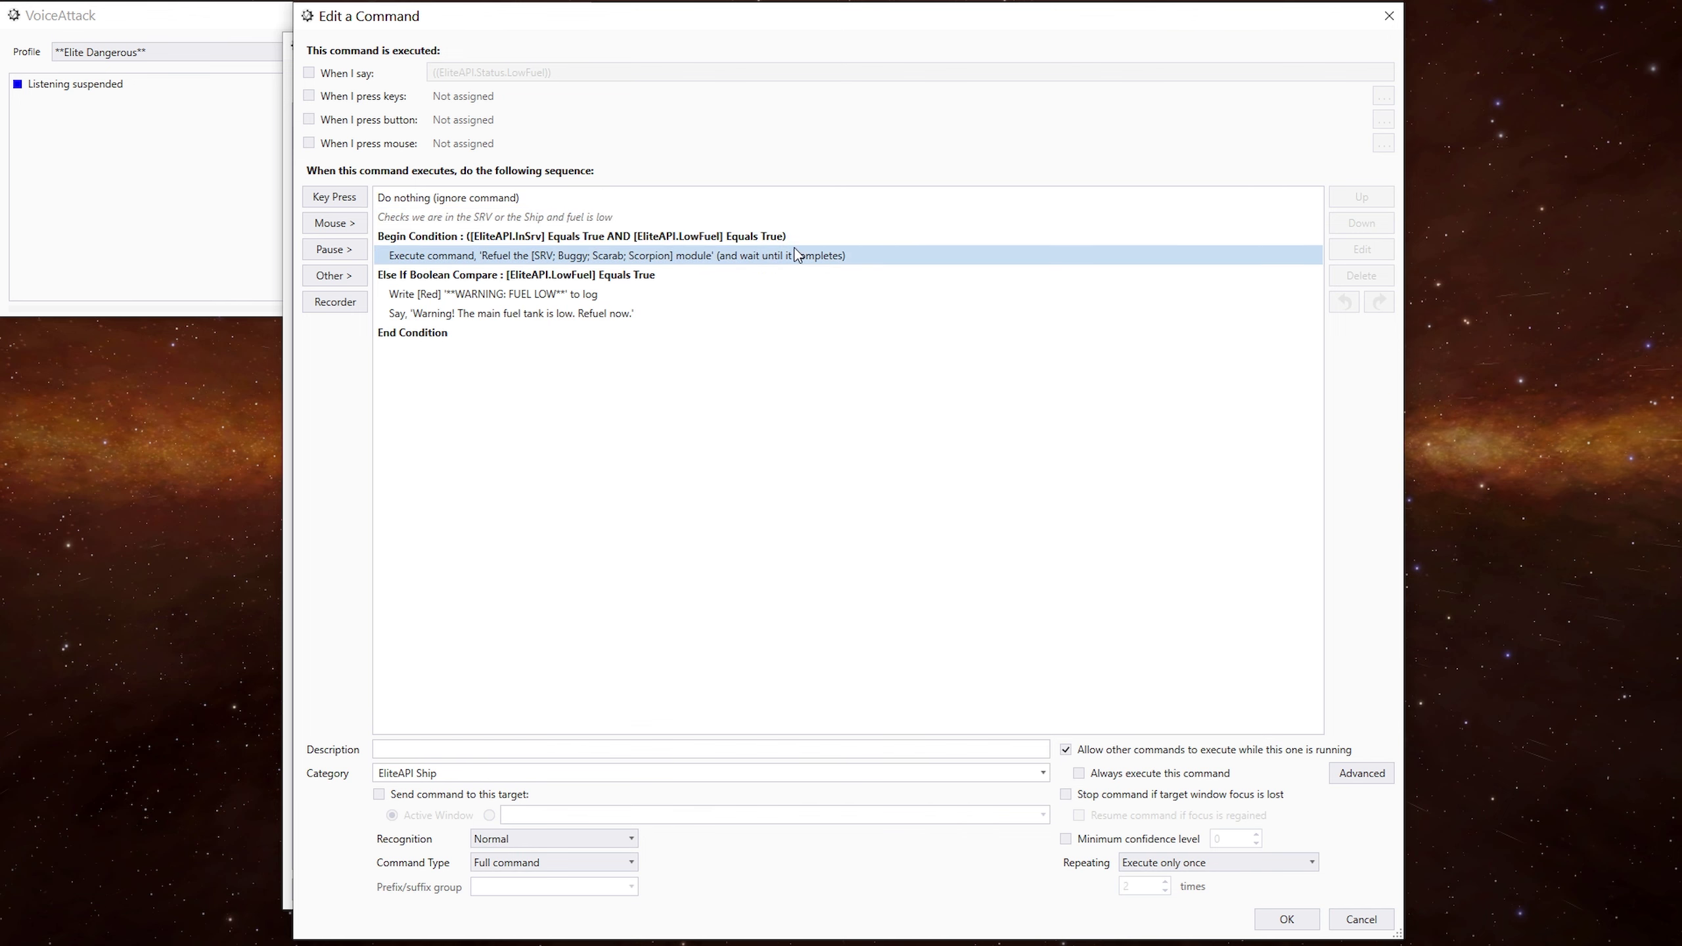
# - Leave the low-fuel command, clear the command filter, and open the SRV command "Refuel the [SRV; Buggy; Scarab; Scorpion] module"
pyautogui.click(762, 255)
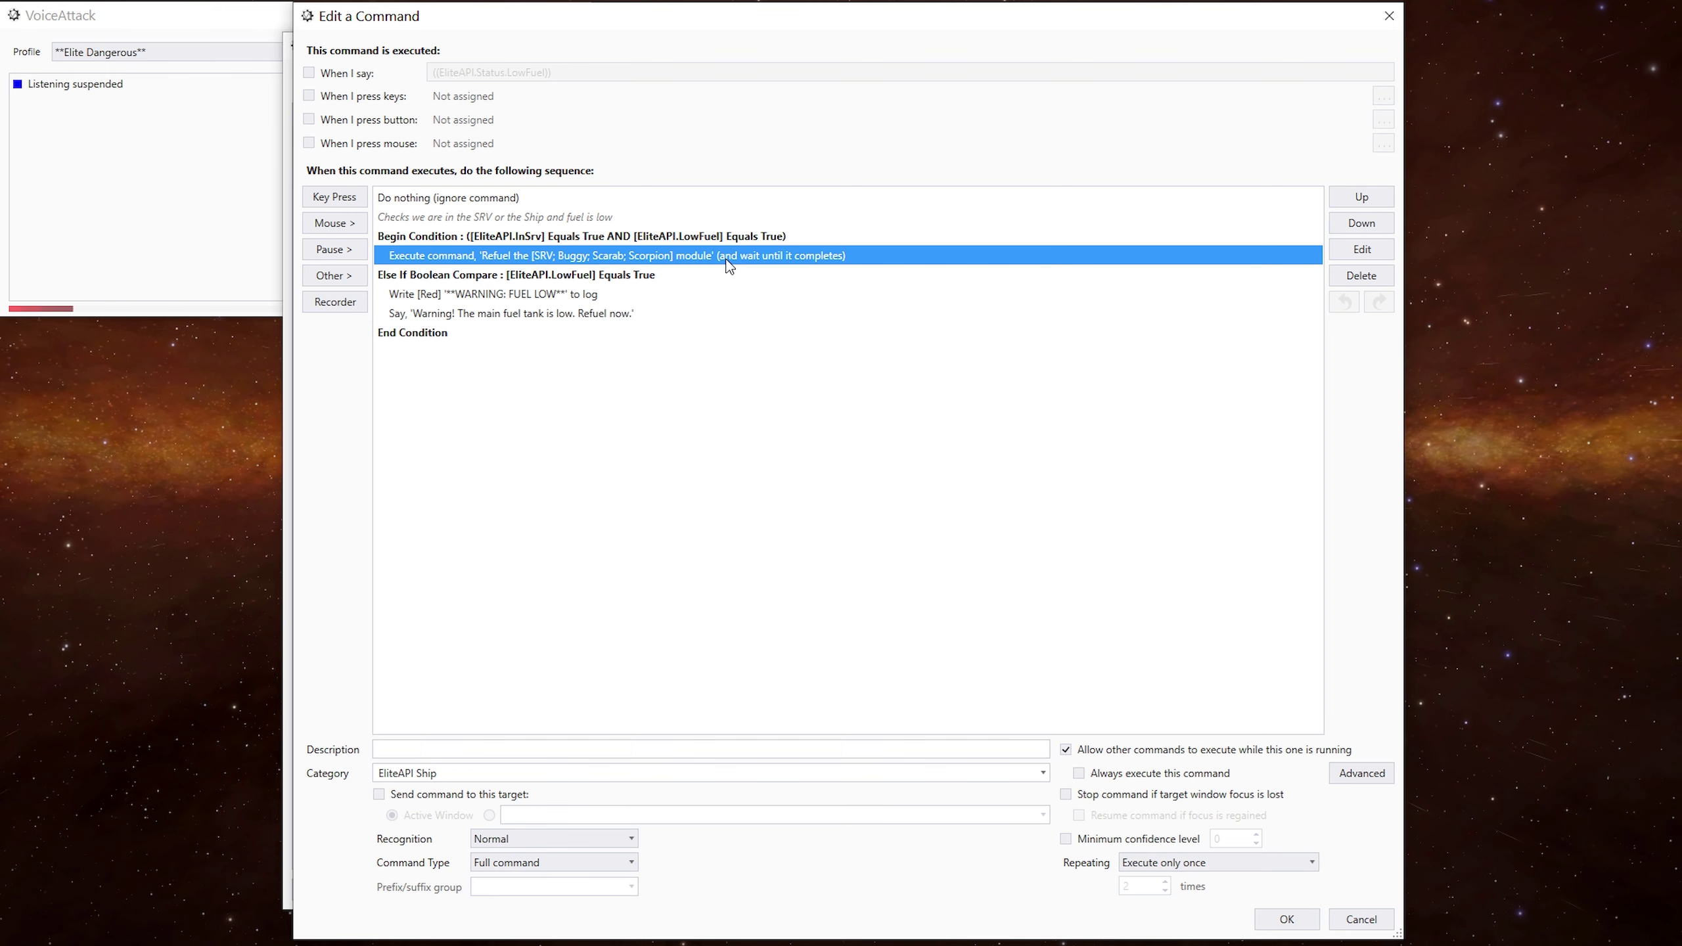
pyautogui.click(1297, 921)
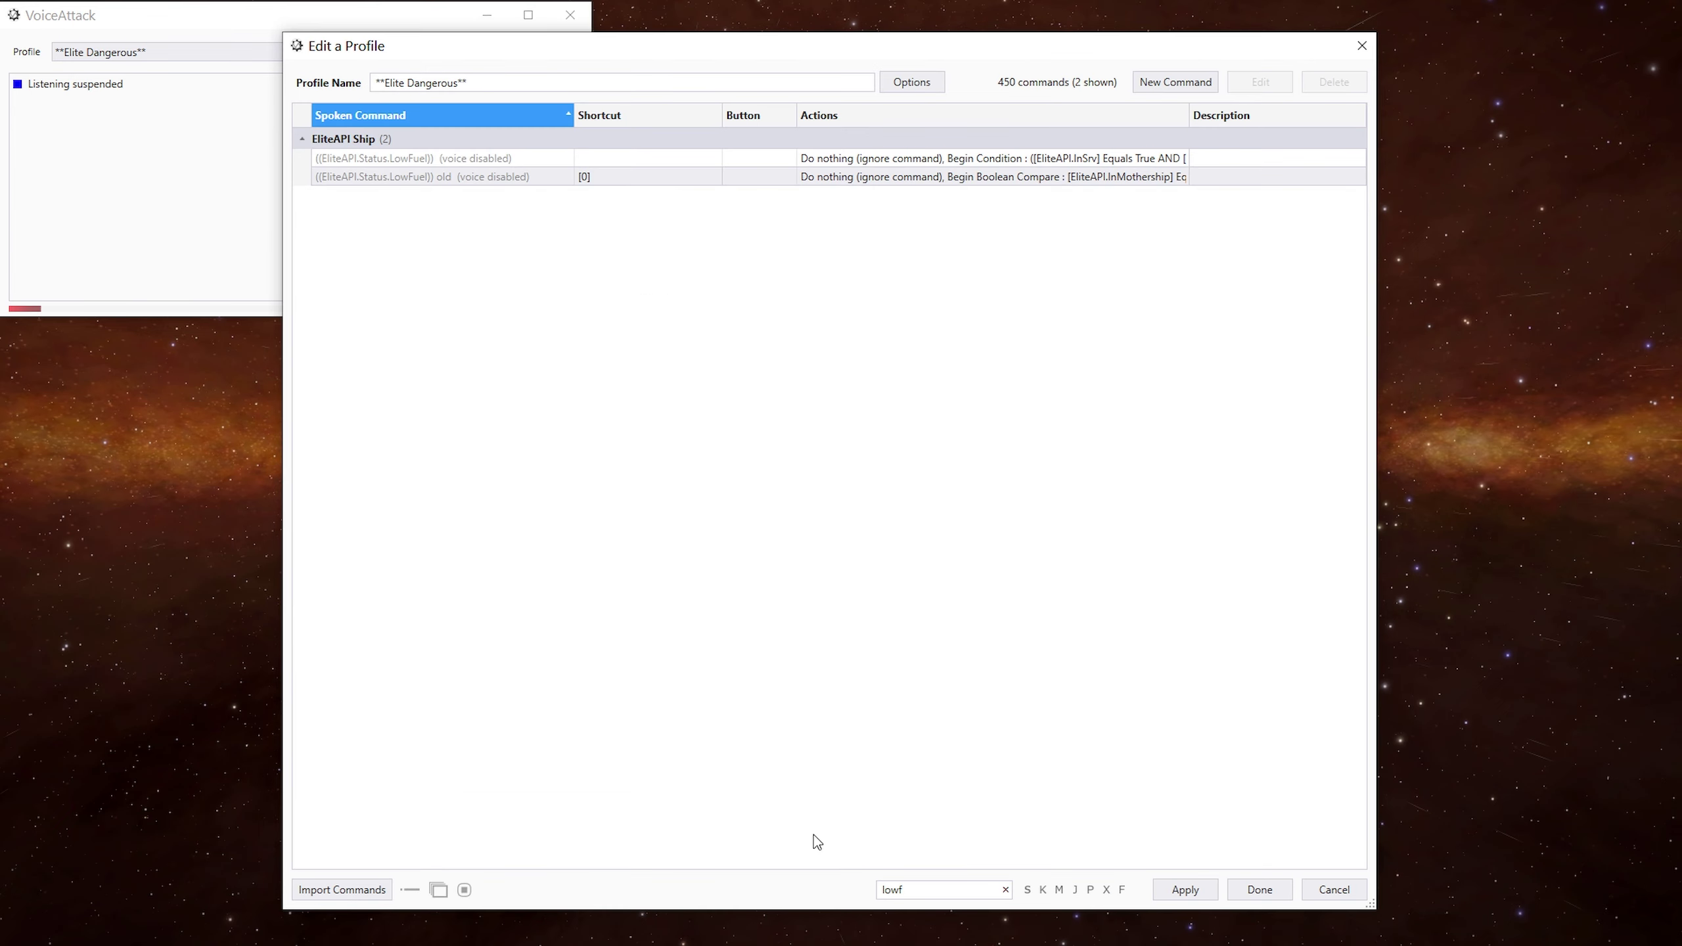
pyautogui.click(1005, 891)
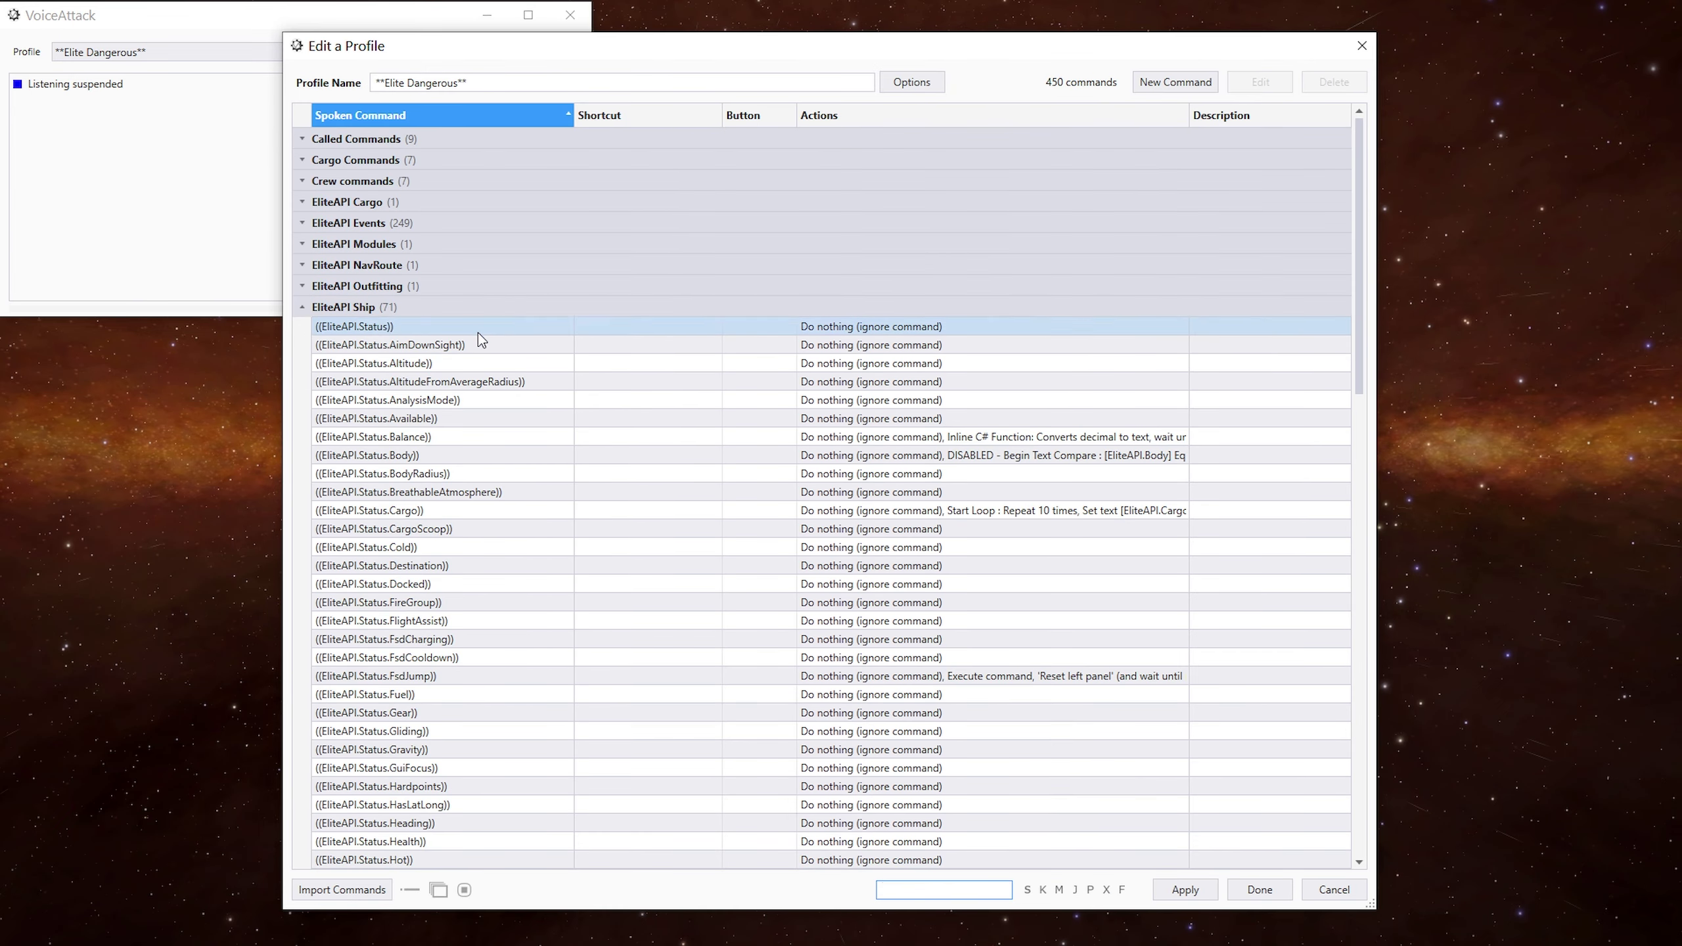
pyautogui.click(464, 311)
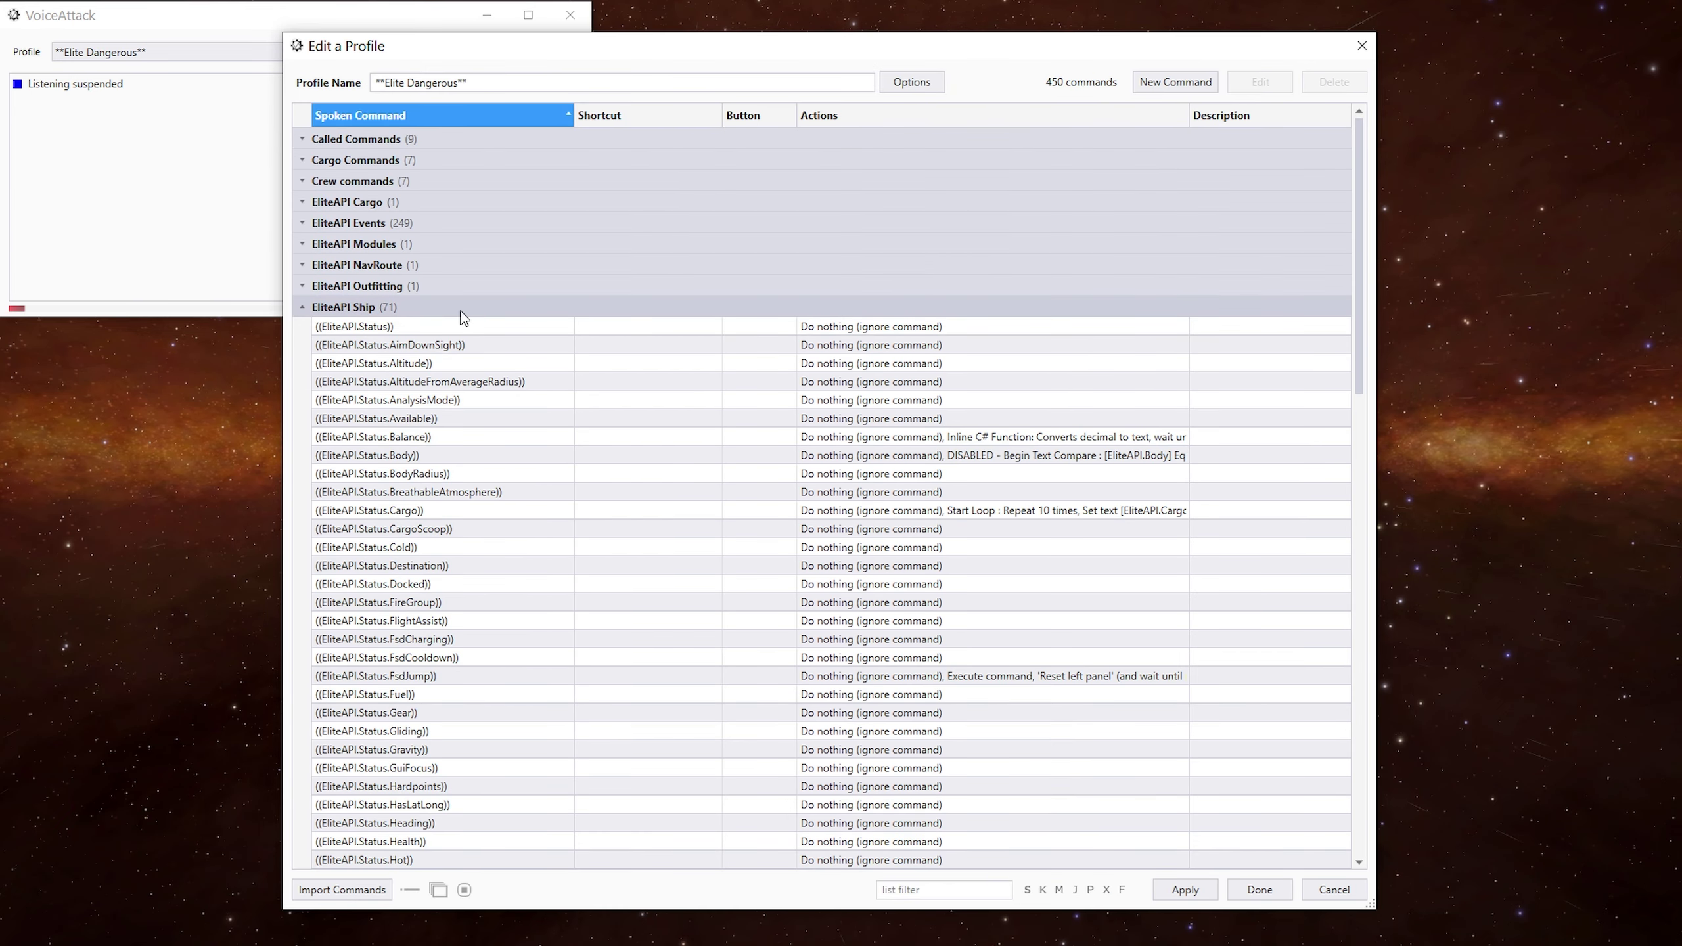
pyautogui.doubleClick(543, 753)
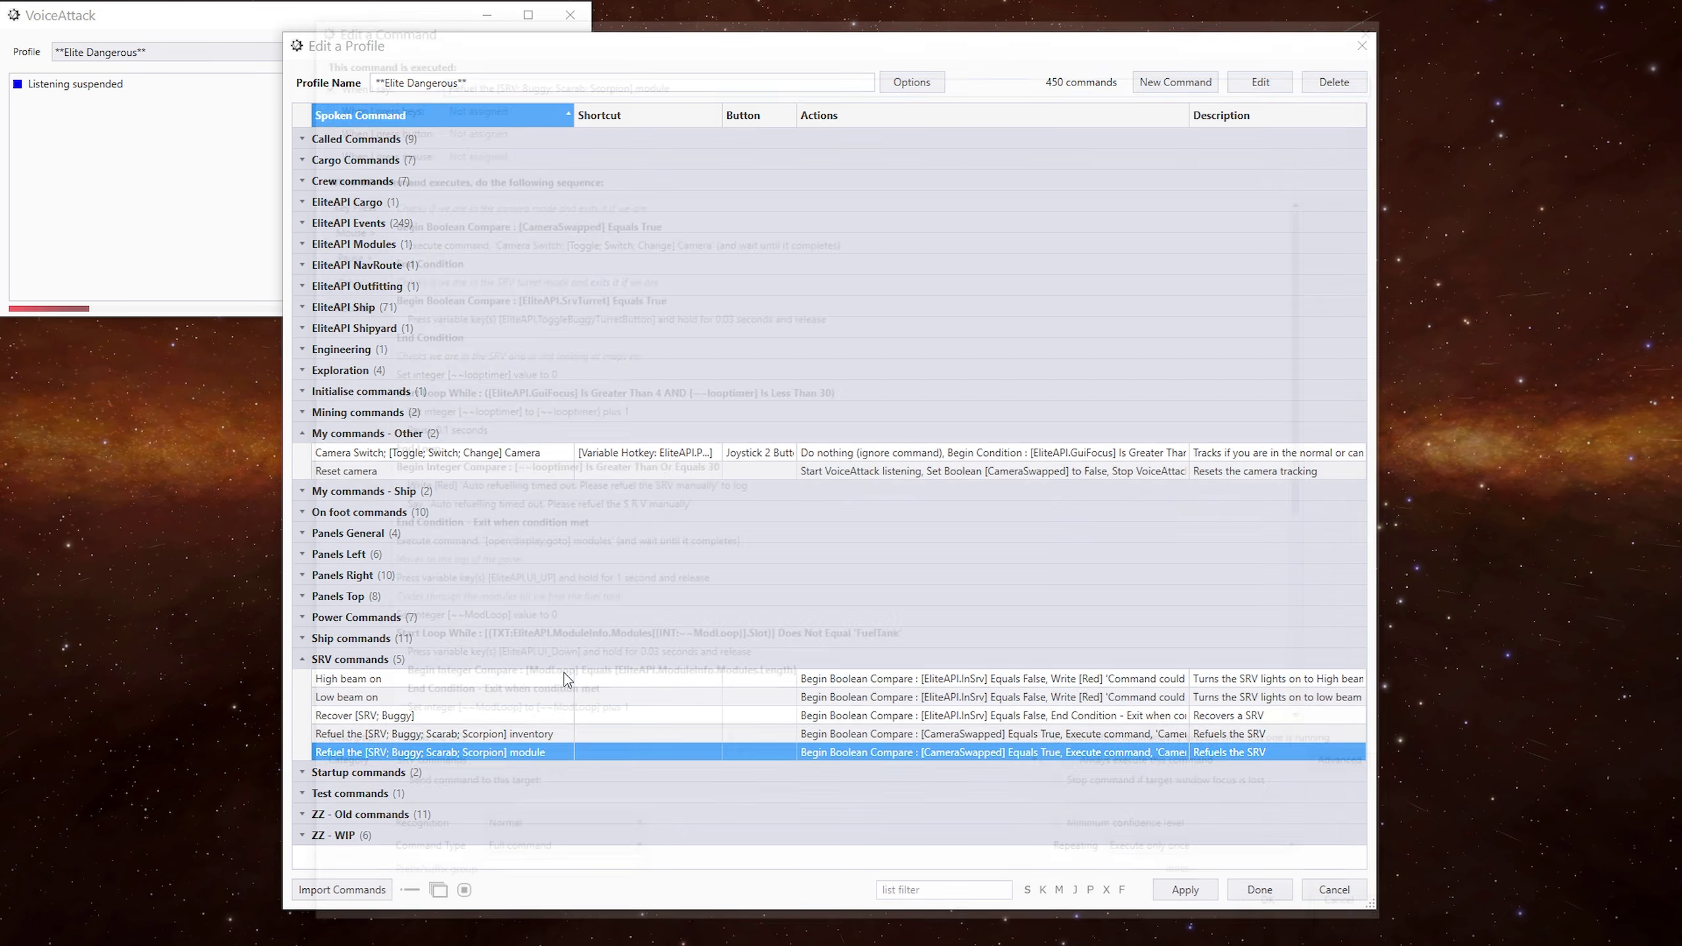
# - Try removing the word "module" from the refuel command's spoken phrase, and discard the edit
pyautogui.doubleClick(683, 74)
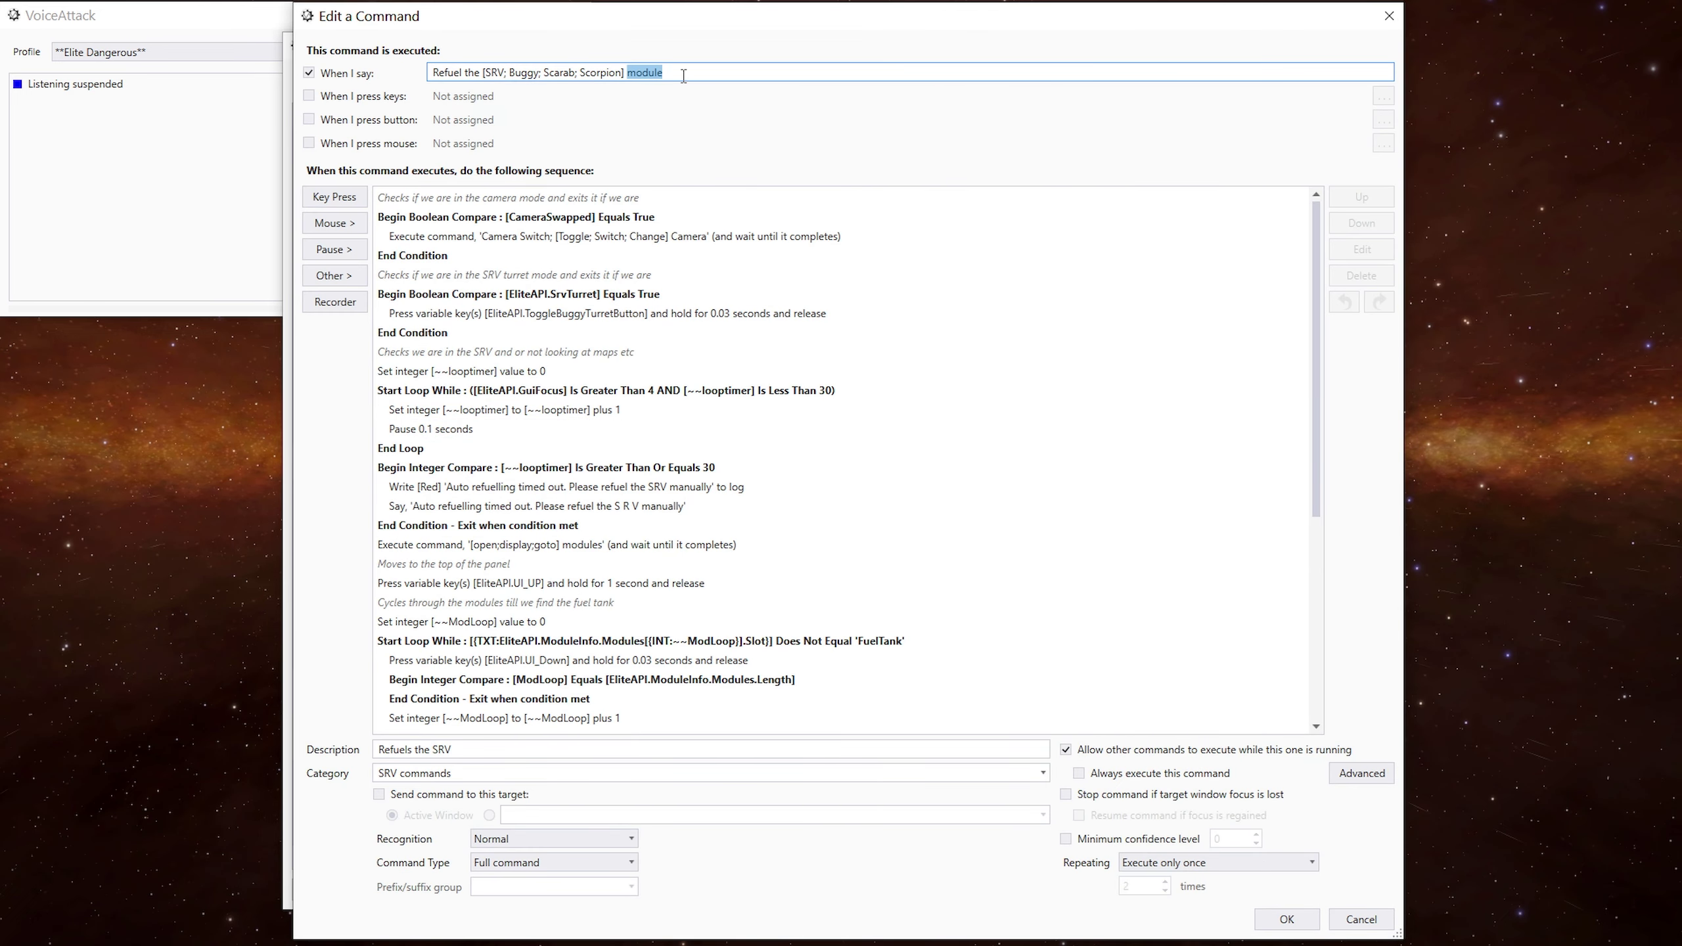
pyautogui.press('BackSpace')
pyautogui.press('BackSpace')
pyautogui.click(923, 448)
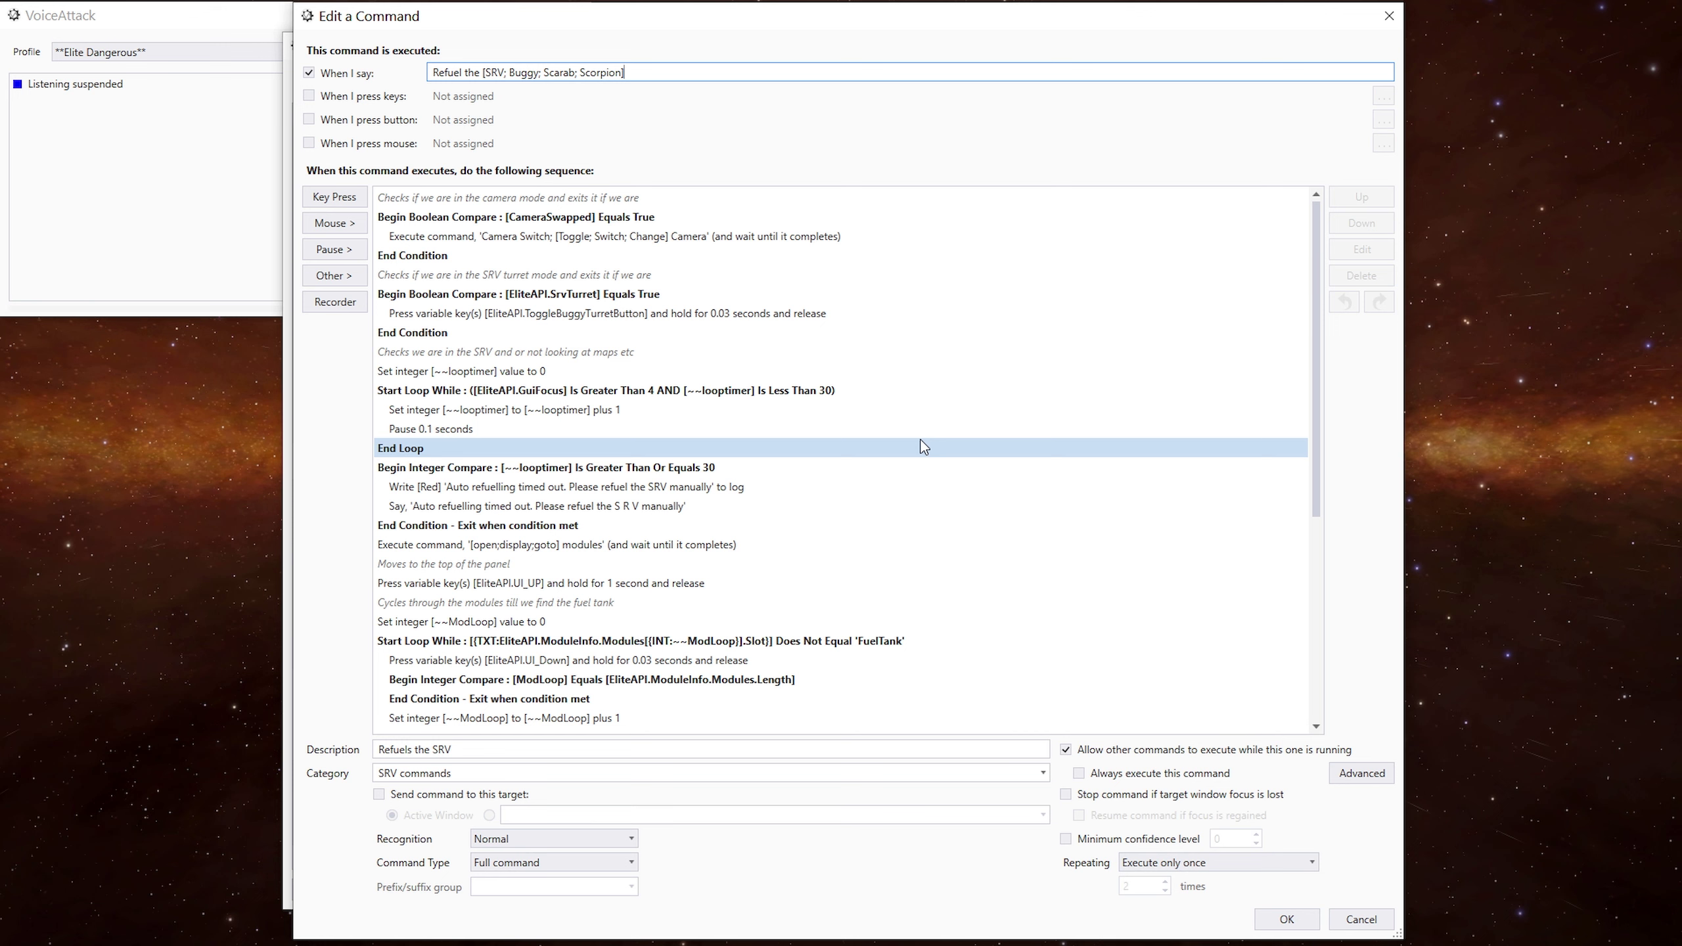
pyautogui.click(1360, 919)
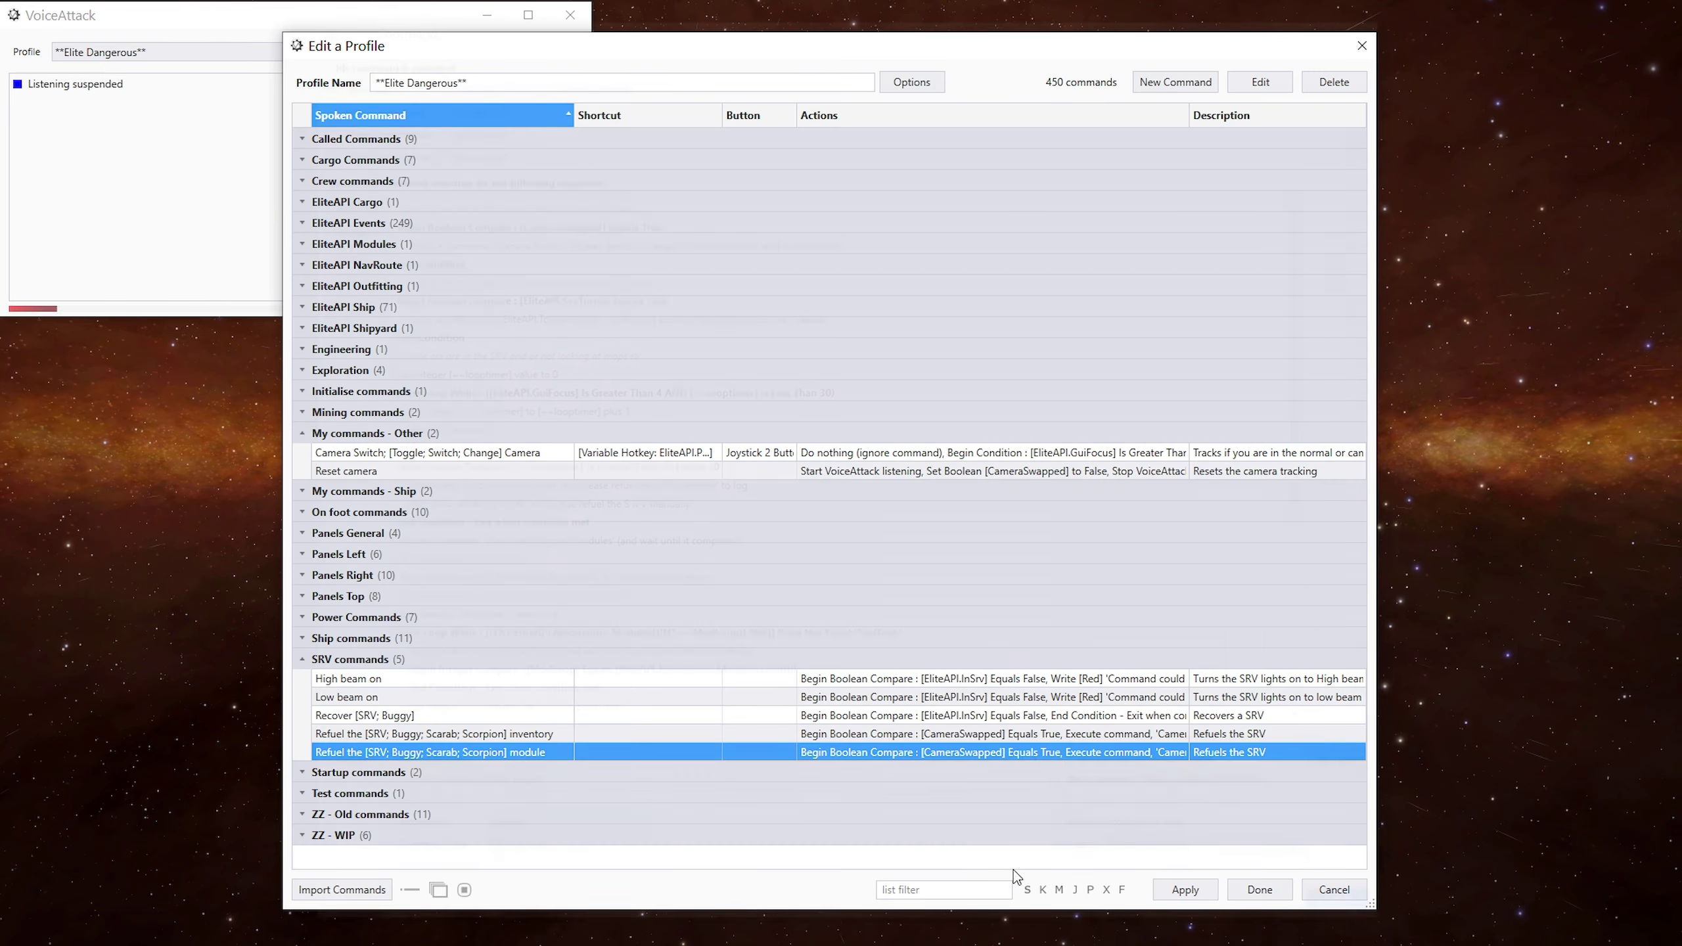
# - Reopen the ((EliteAPI.Status.LowFuel)) command and examine its SRV refuel condition, the Else If branch, and the fuel warning's log and speech actions
pyautogui.click(917, 888)
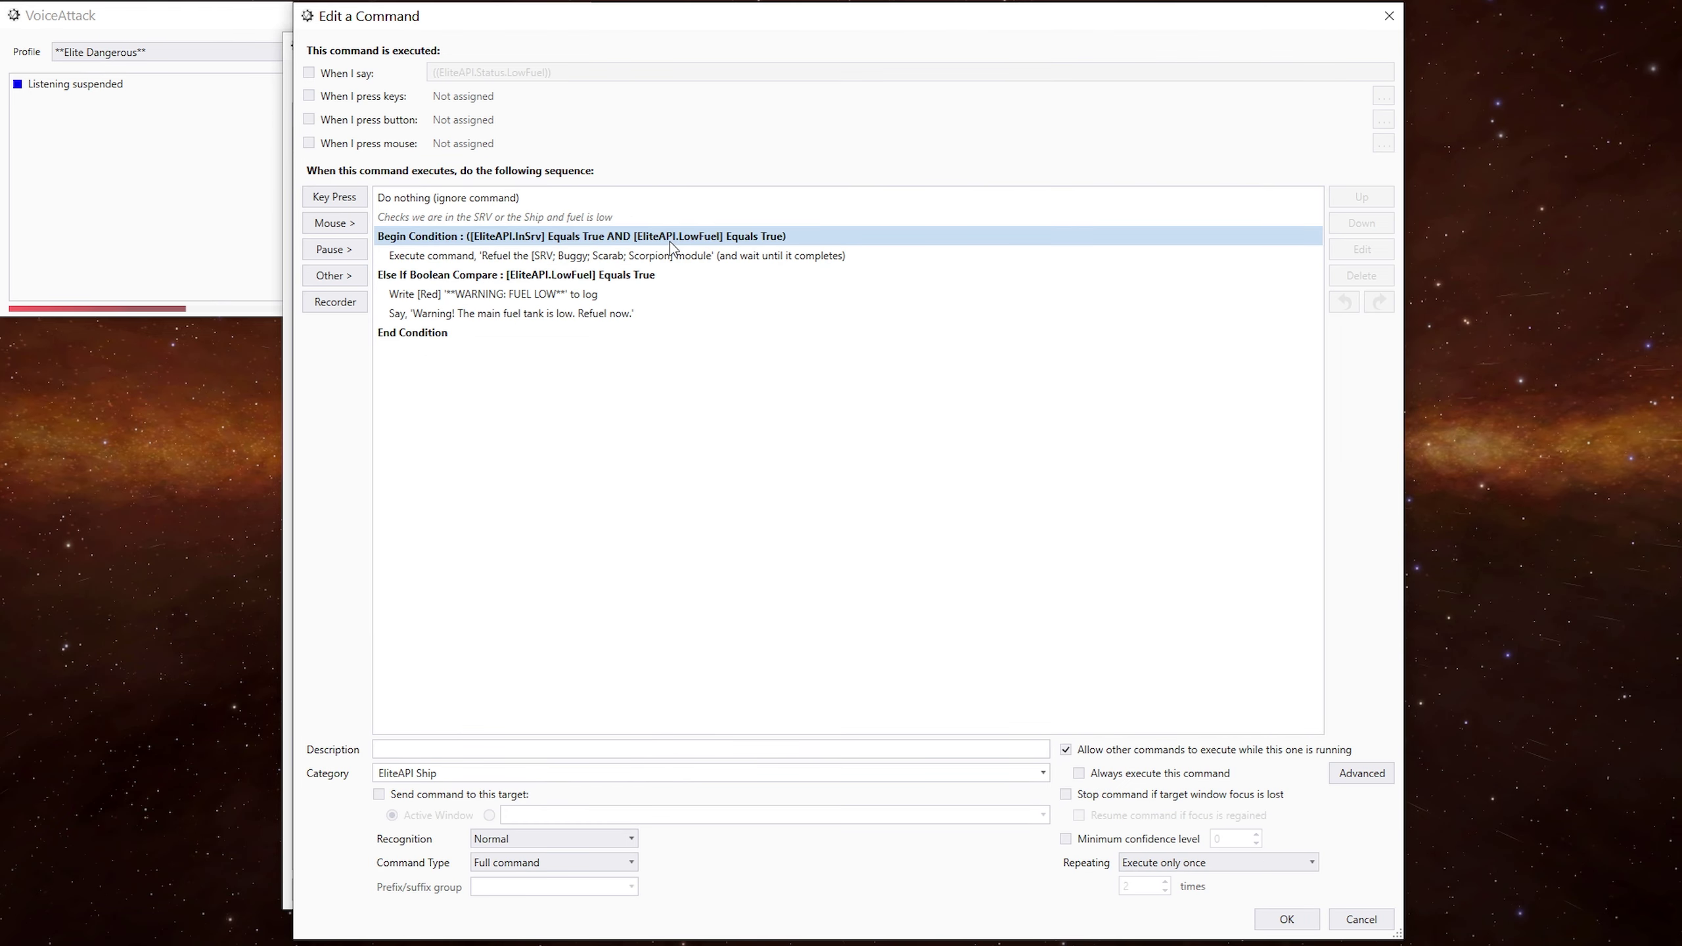
pyautogui.click(819, 261)
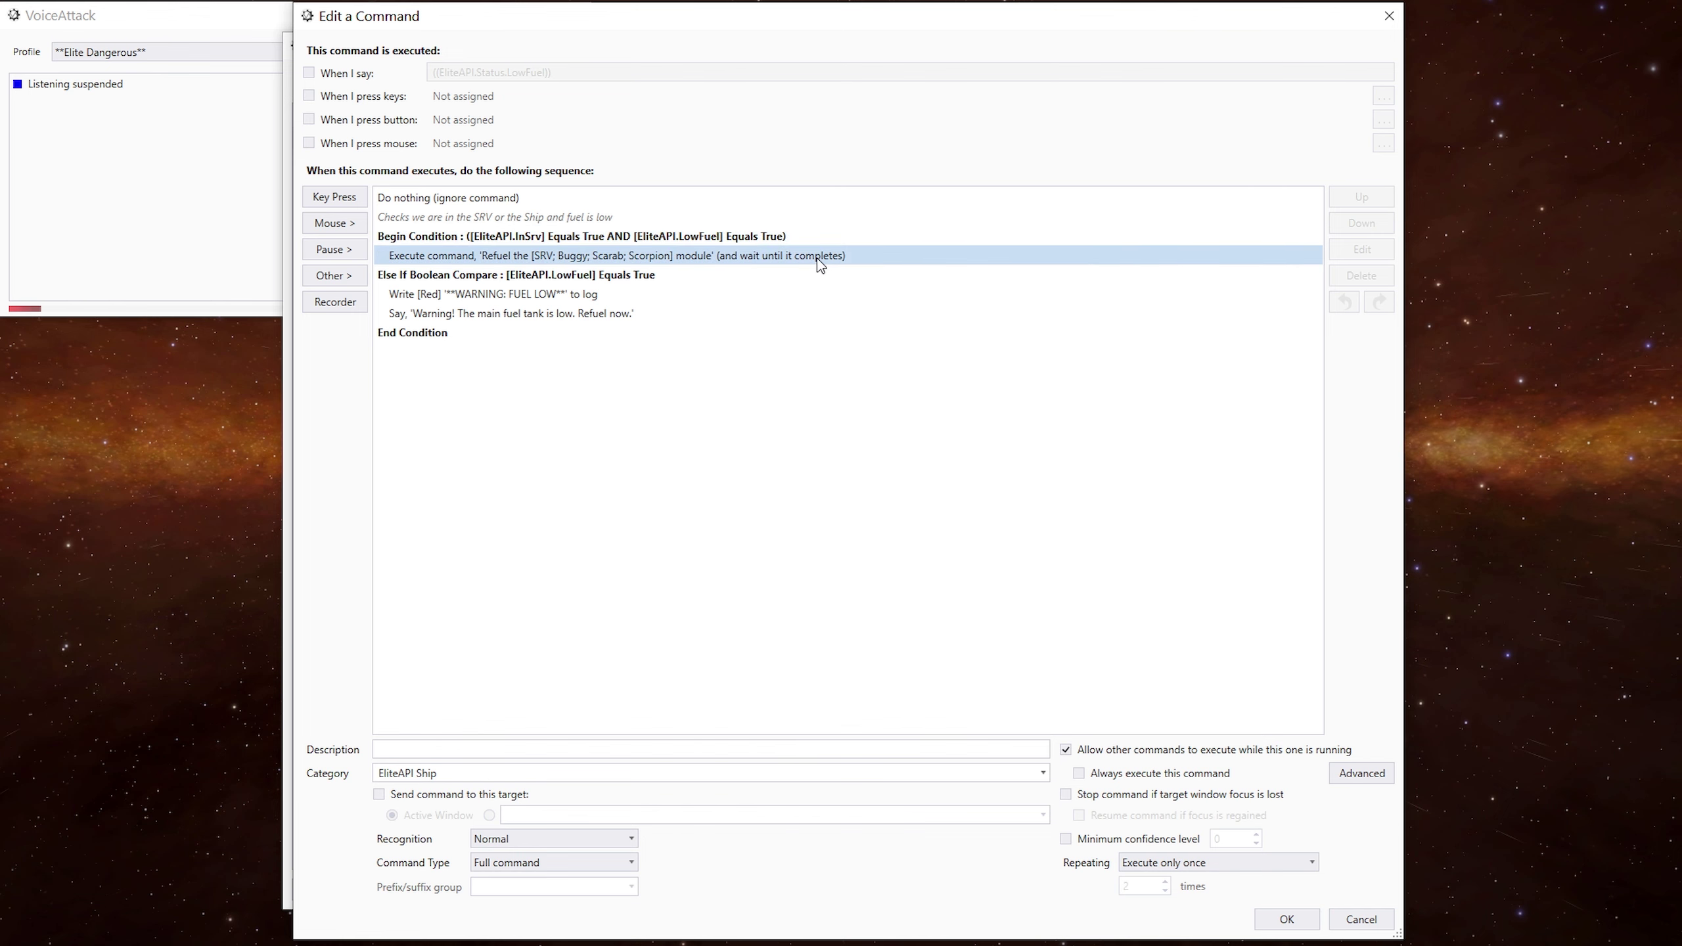
pyautogui.click(721, 275)
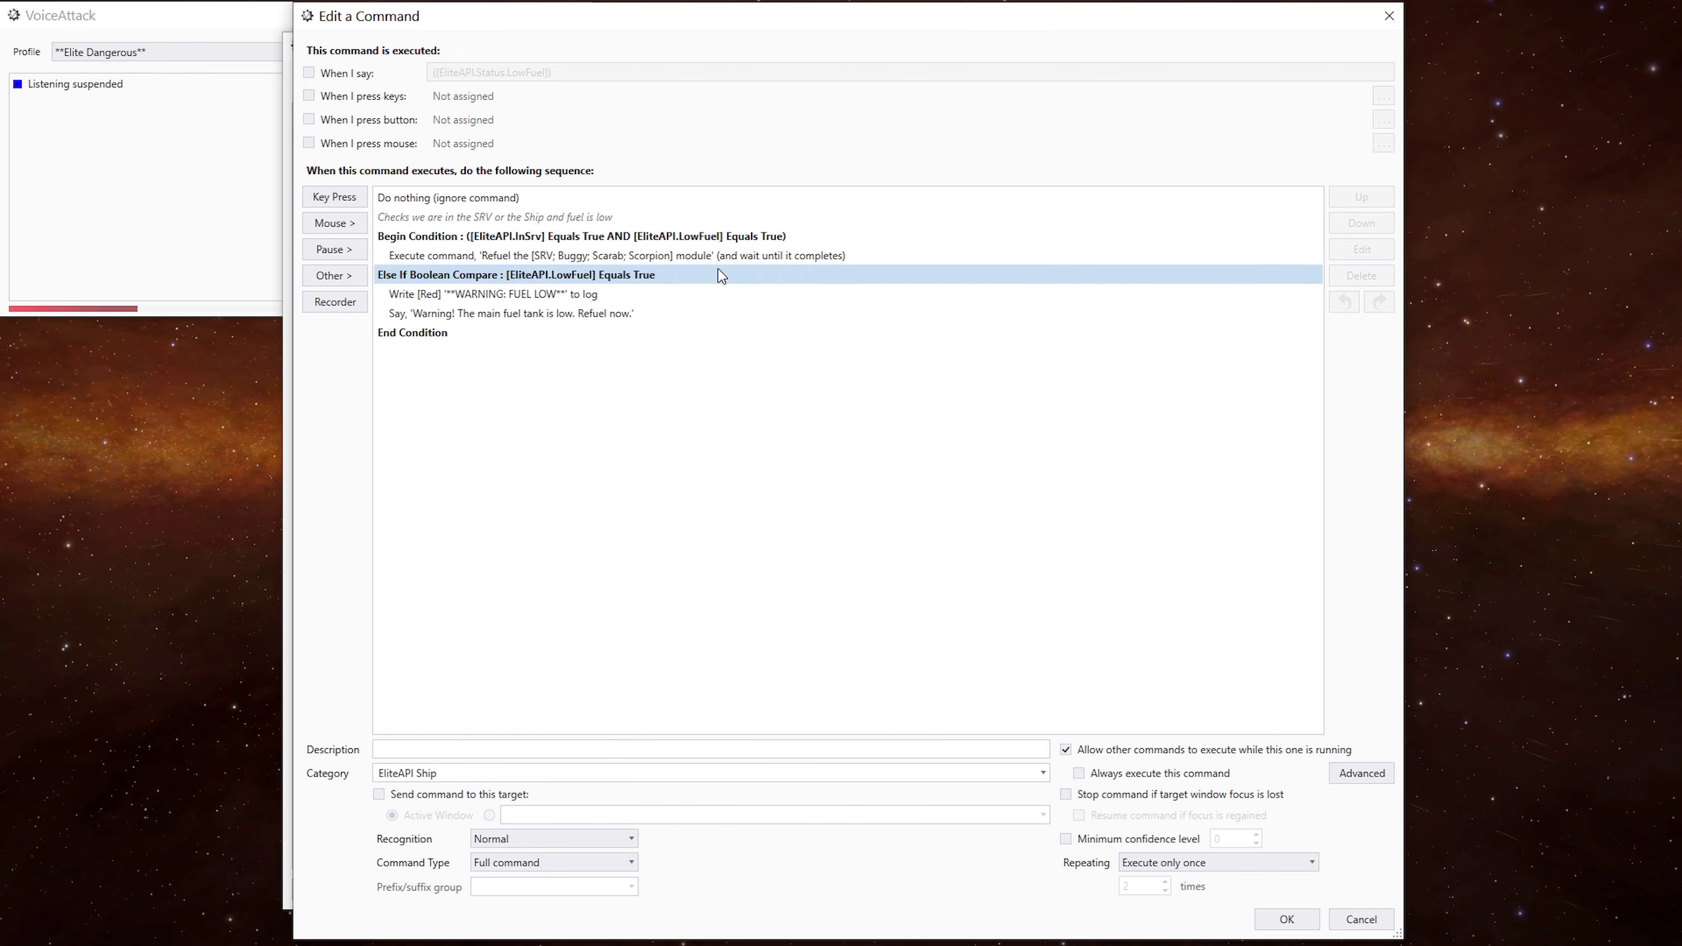
pyautogui.click(695, 259)
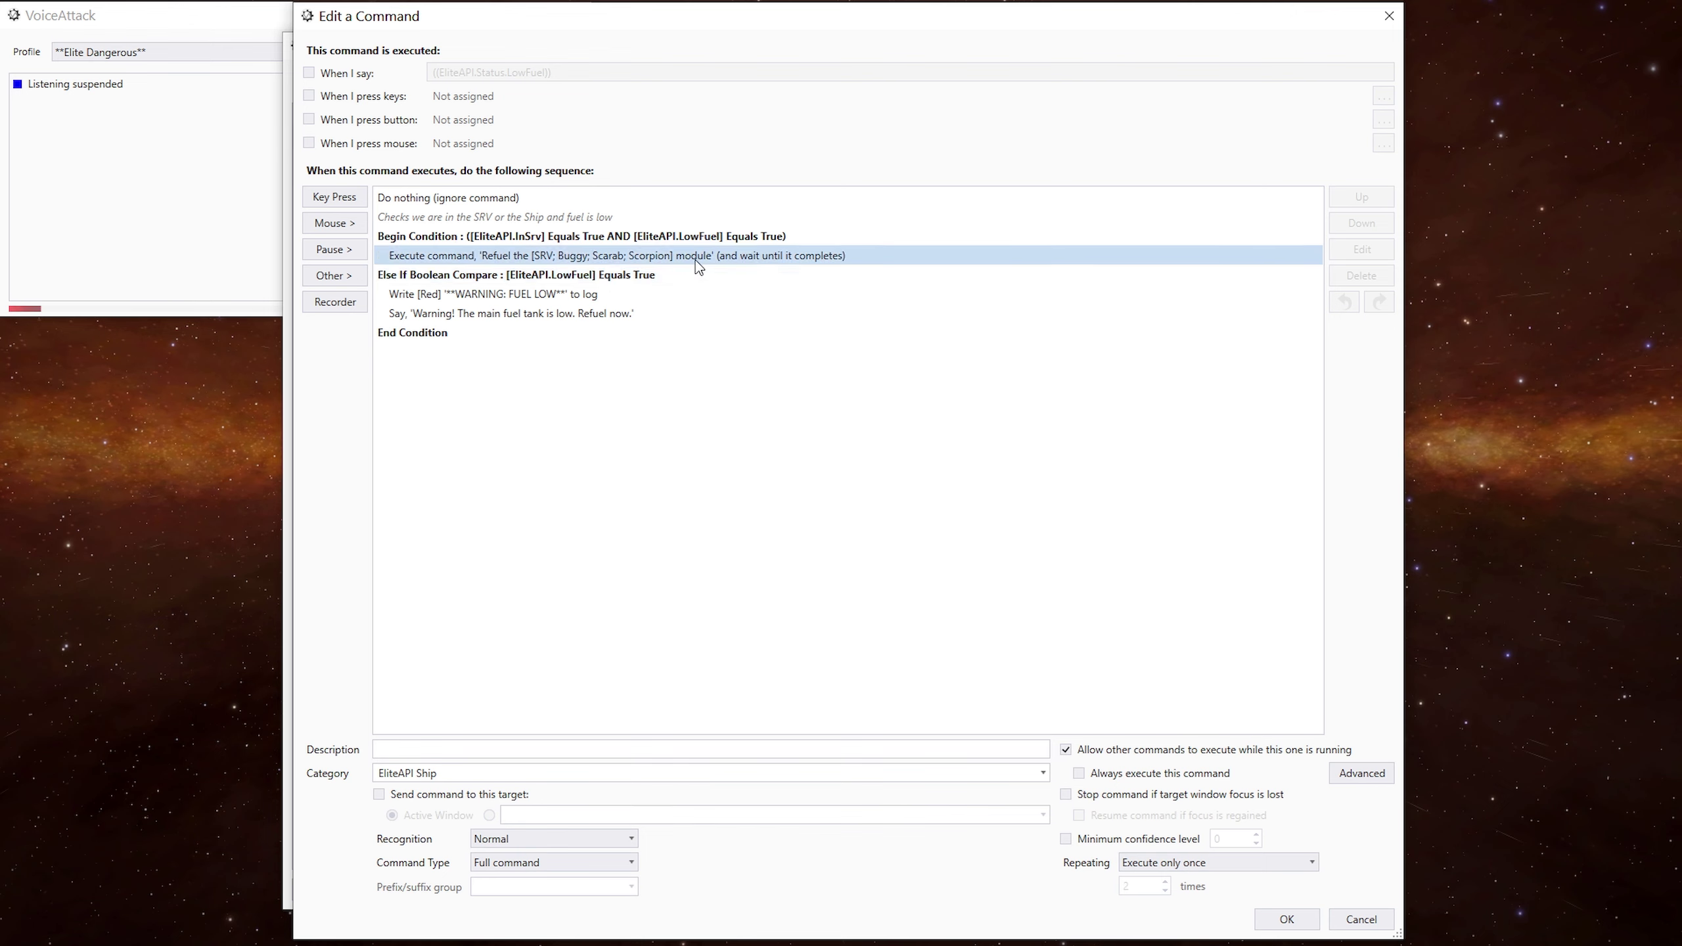
pyautogui.click(690, 278)
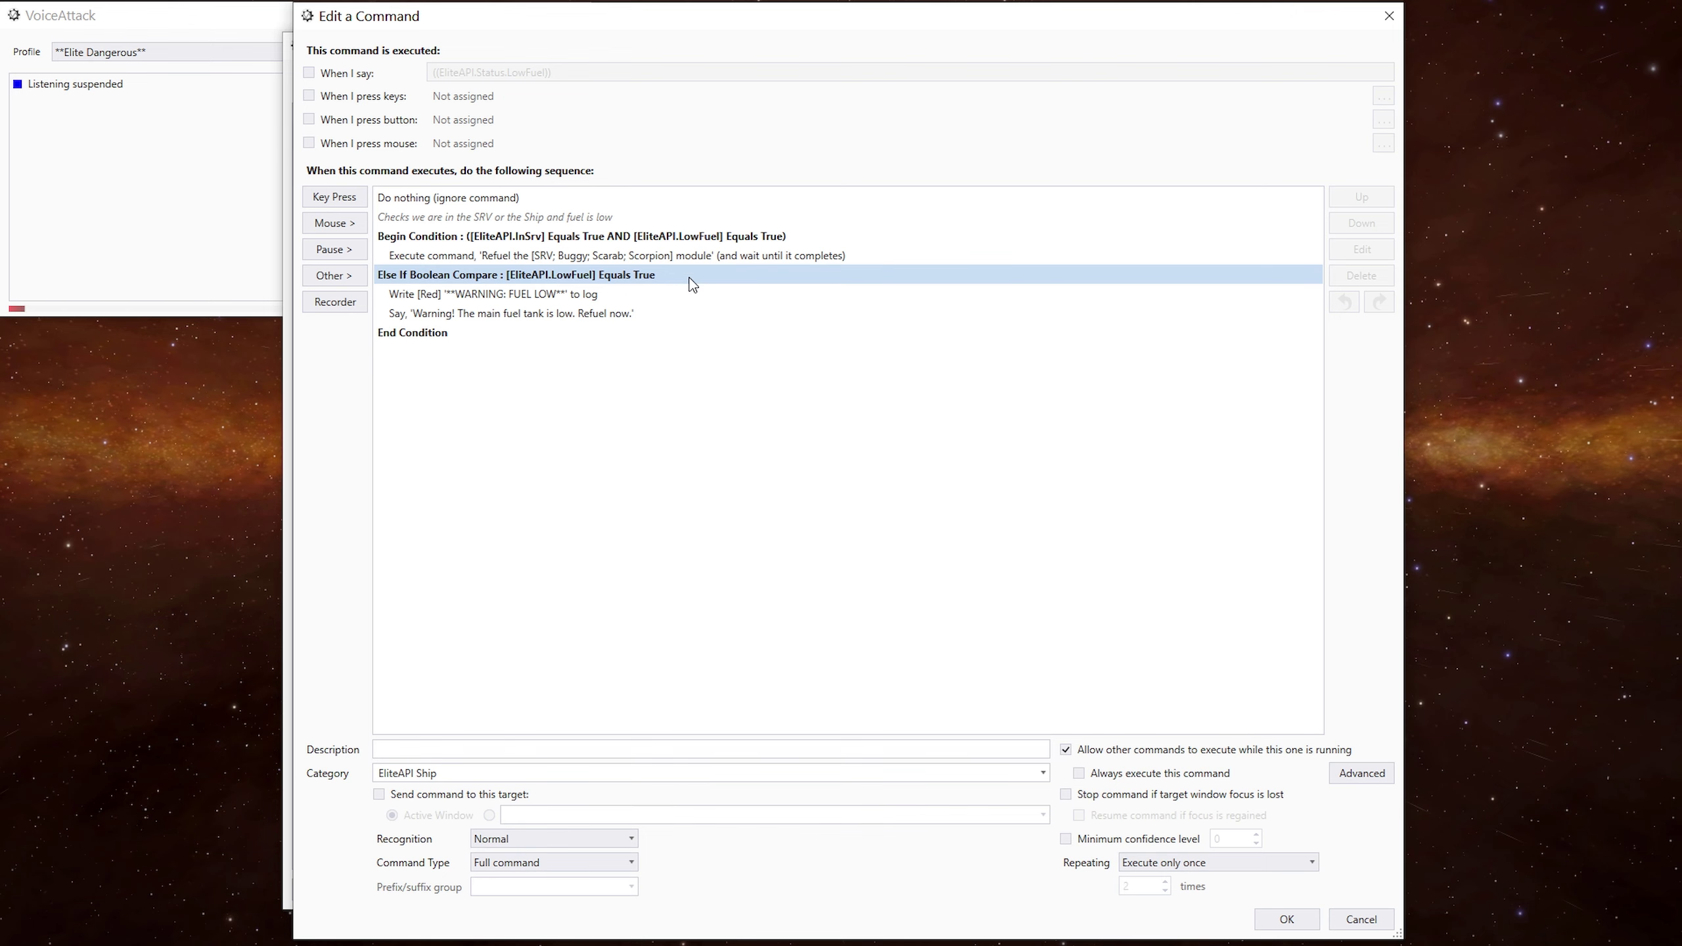
pyautogui.click(676, 295)
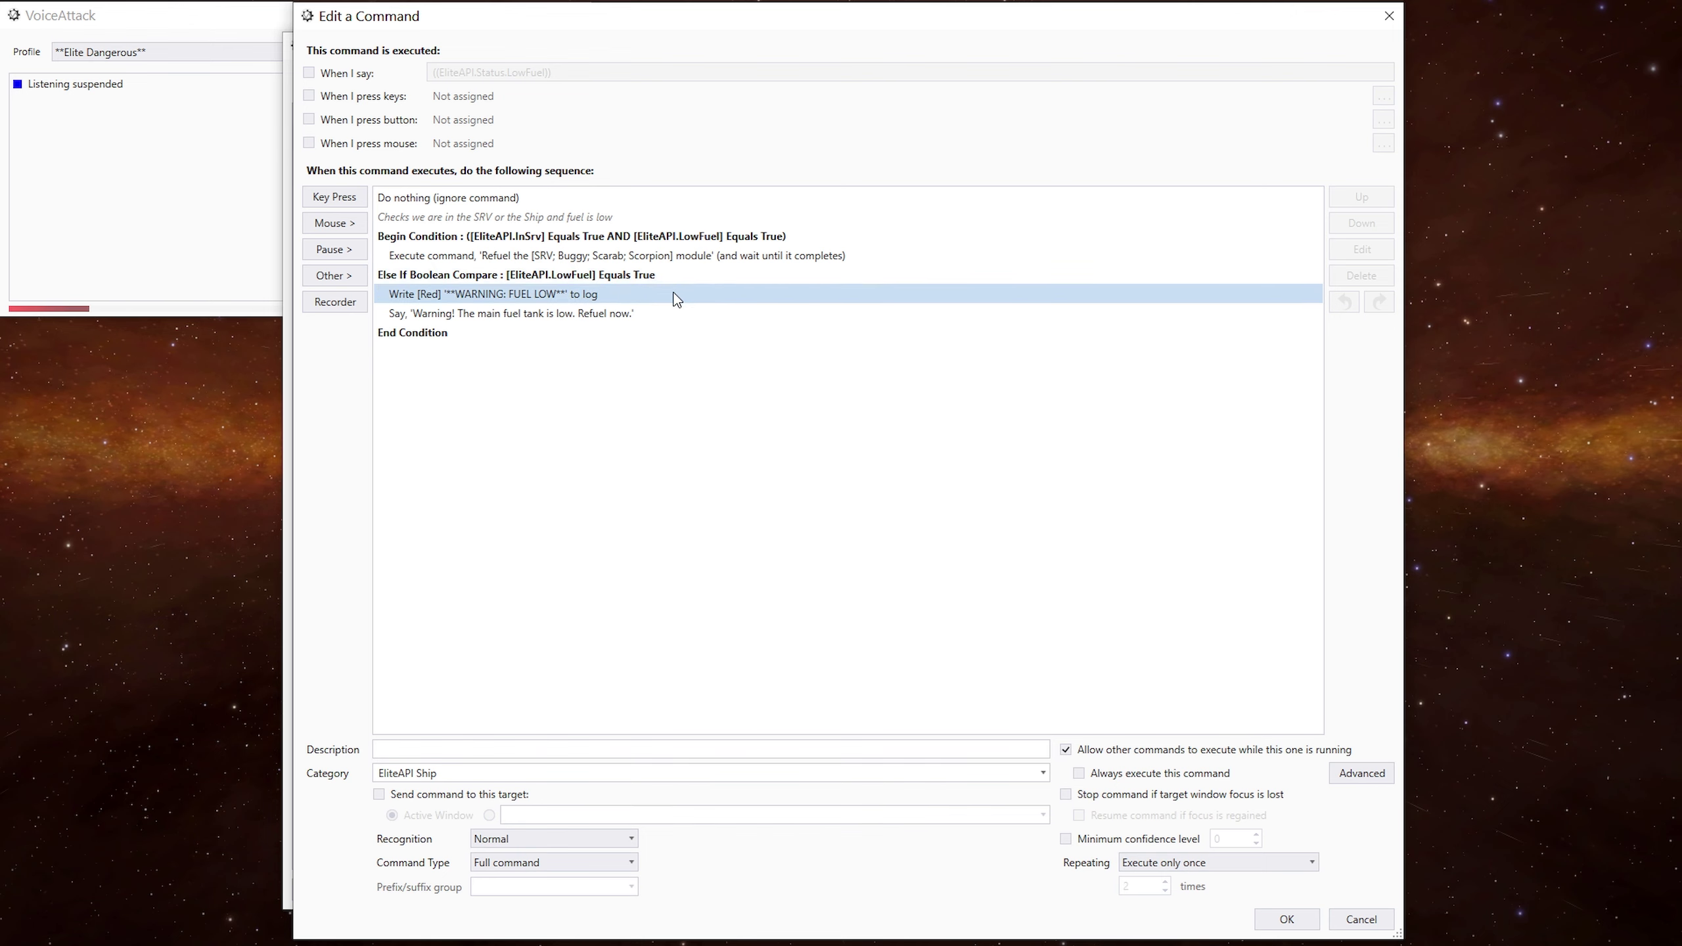
pyautogui.click(670, 314)
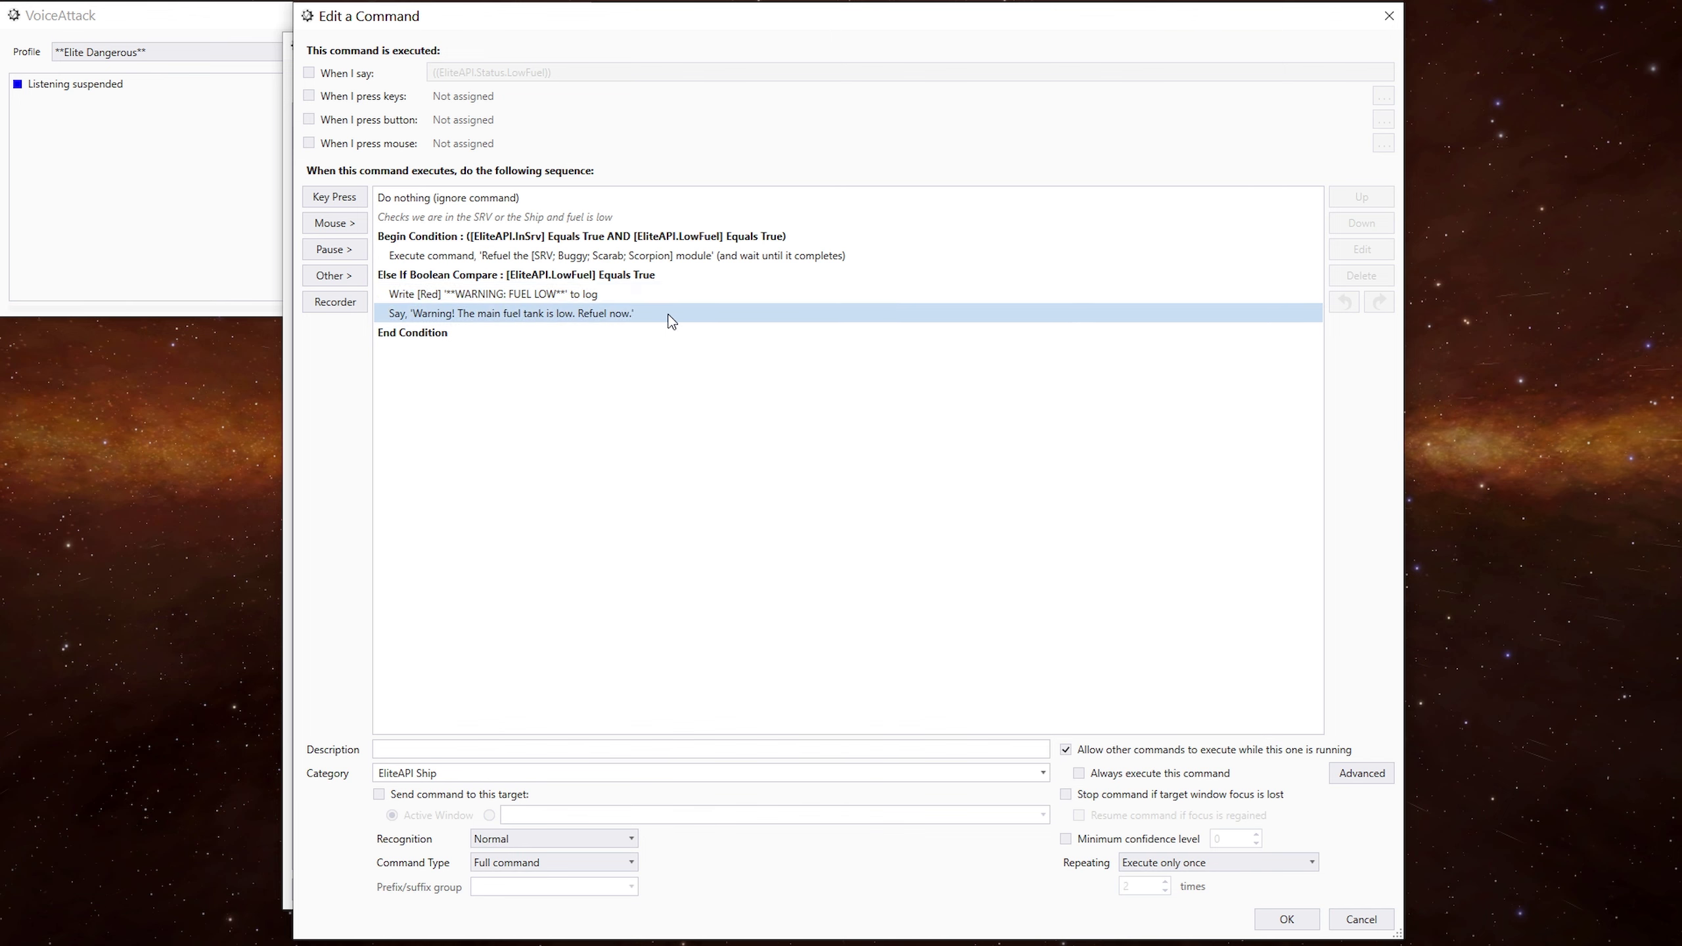
pyautogui.click(905, 578)
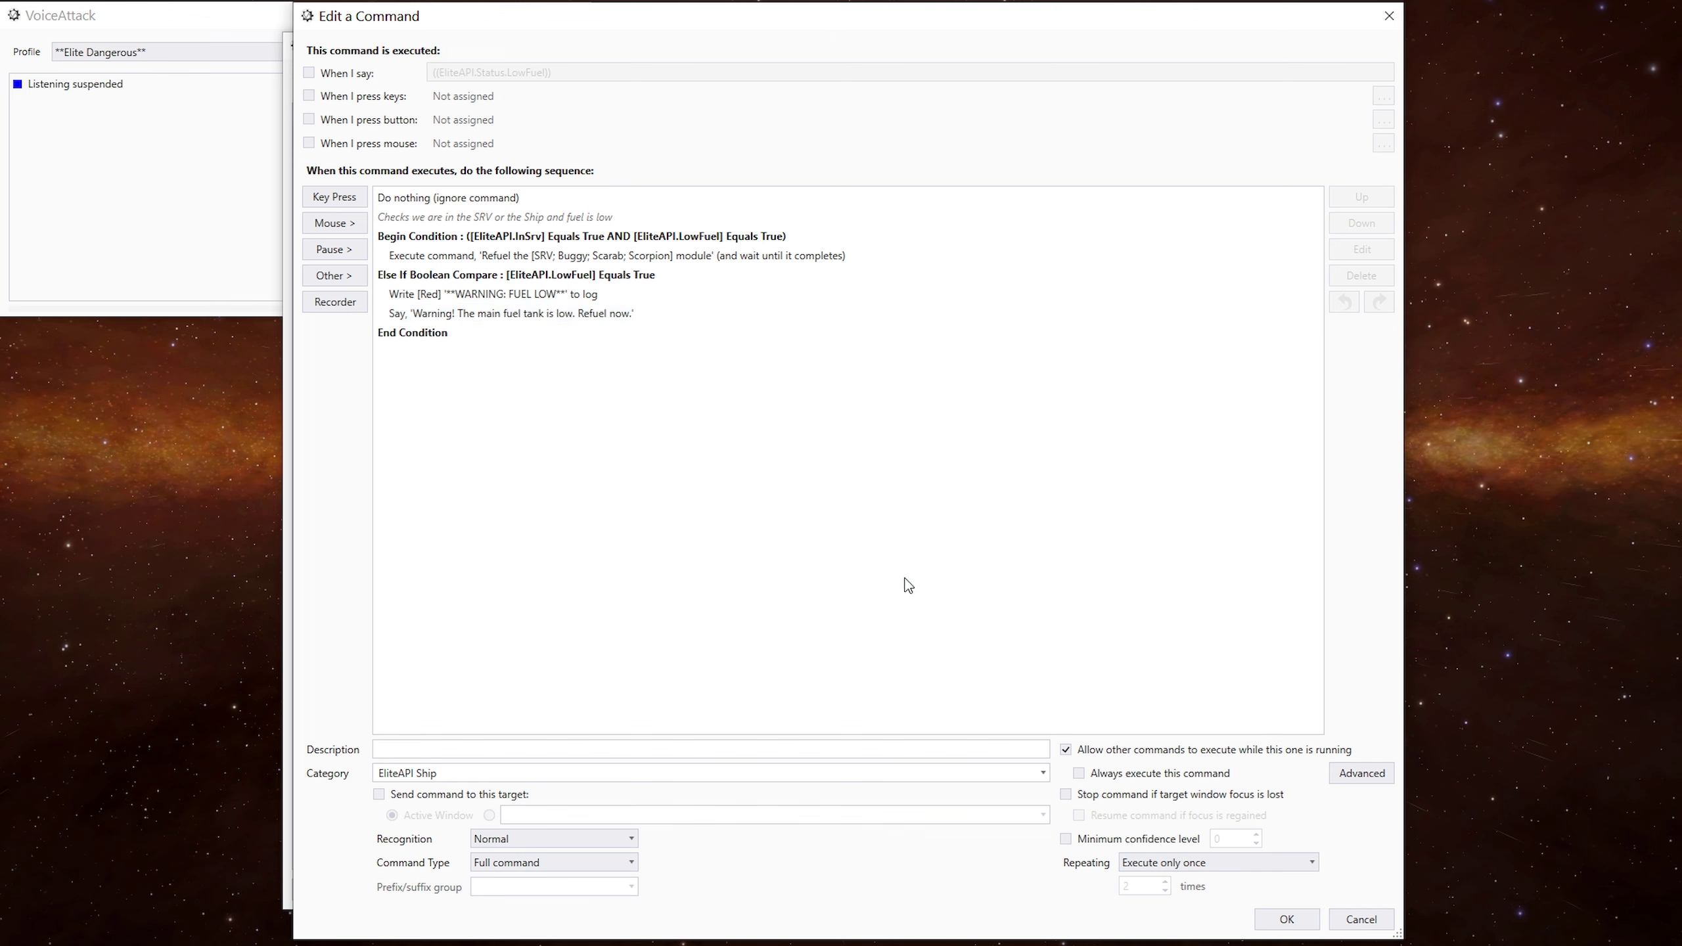